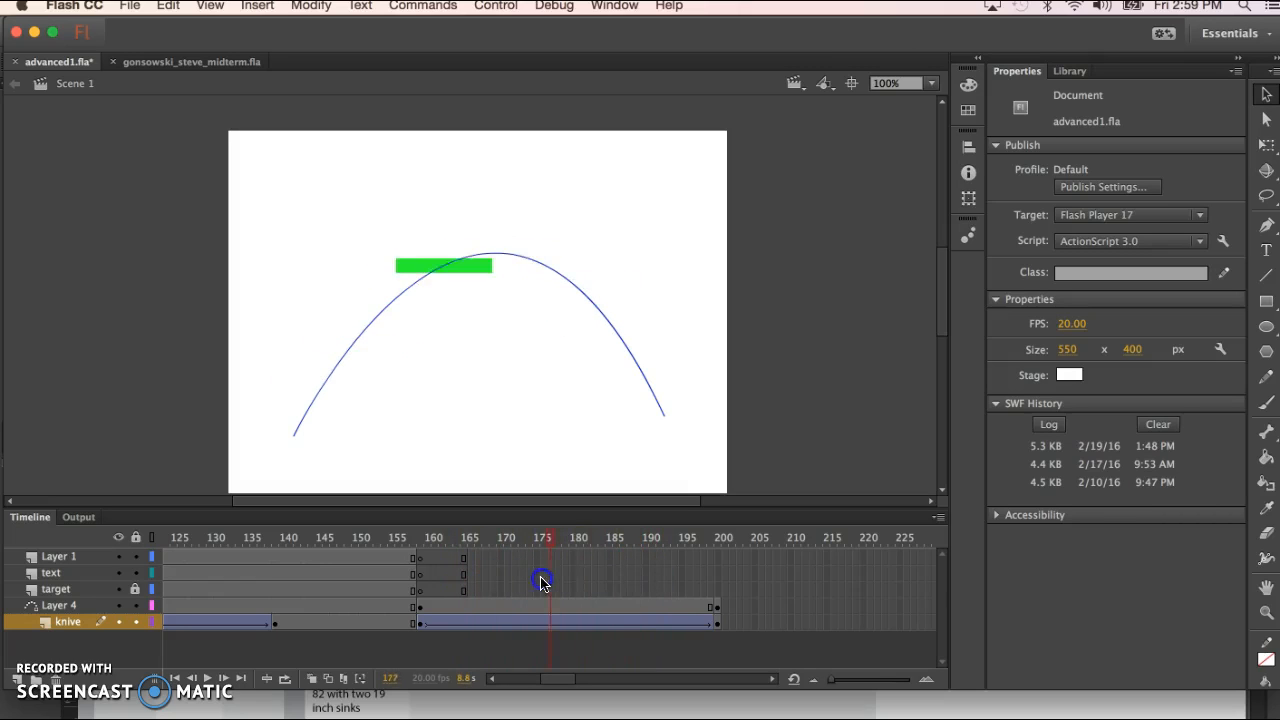
Turn on Orient to path for the knive layer's arc tween, preview the motion, and turn the option off again
click(577, 624)
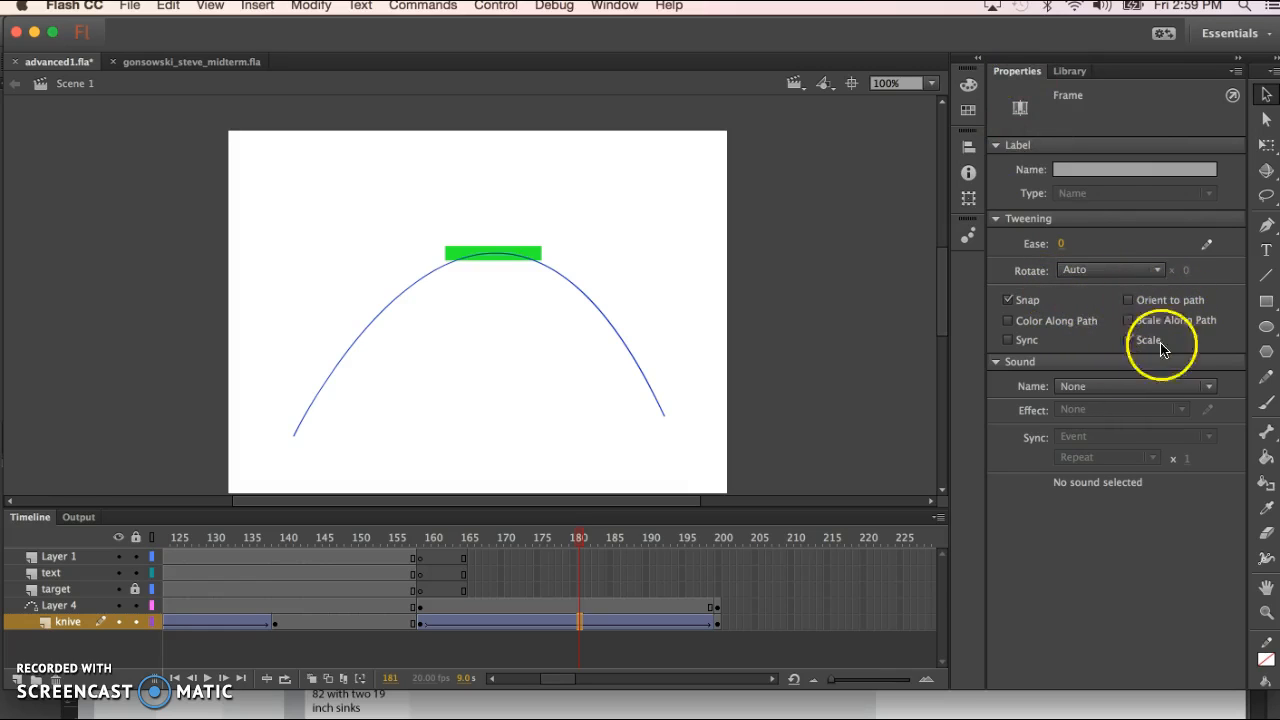
click(1130, 301)
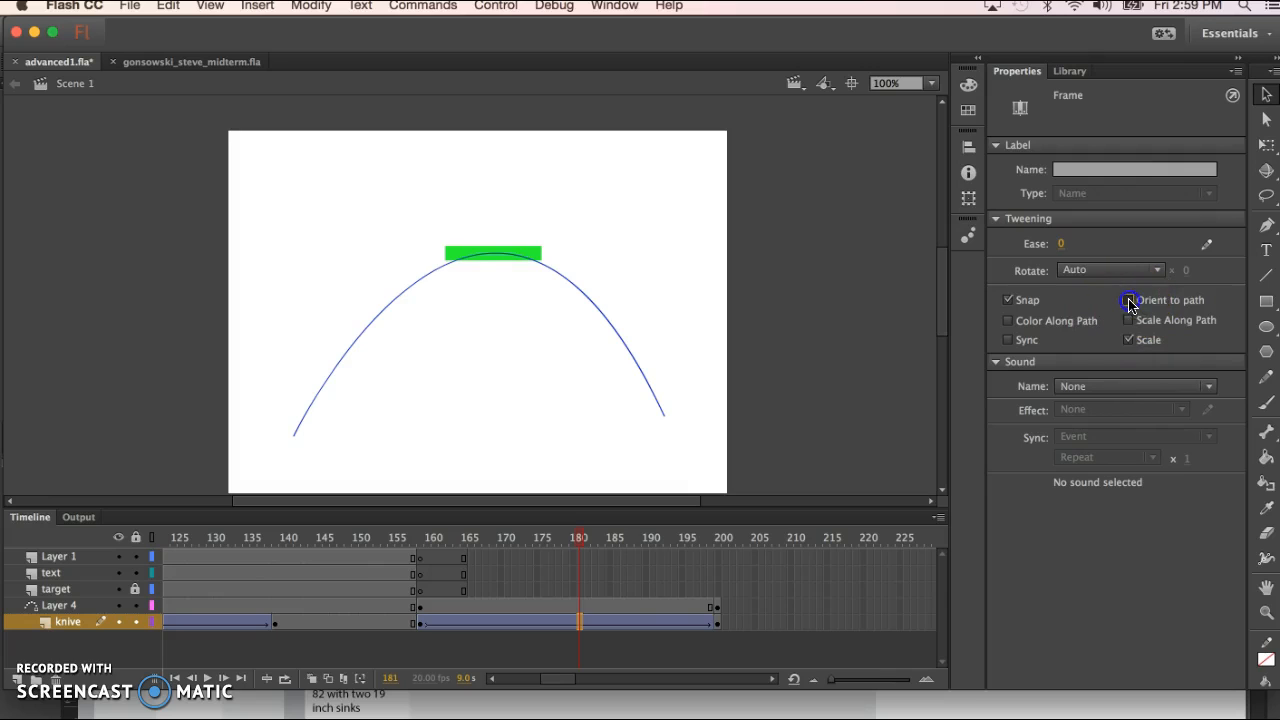
click(558, 537)
drag(558, 537, 603, 572)
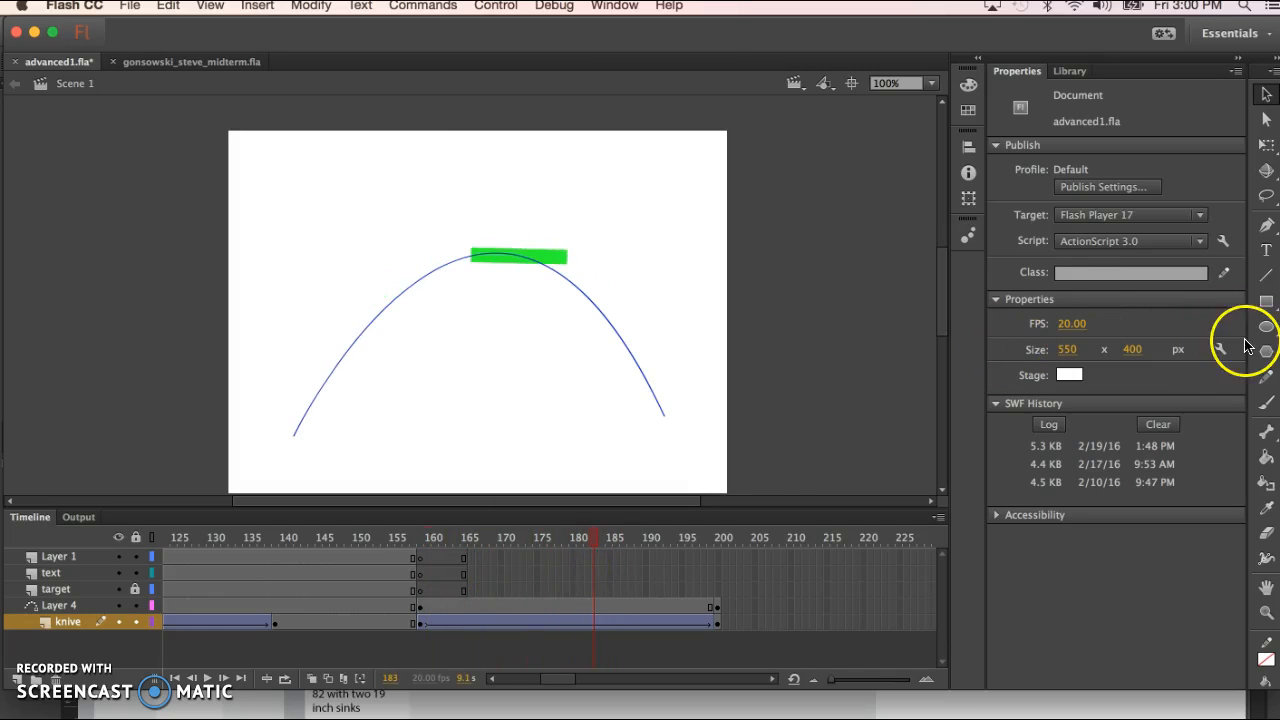
click(646, 620)
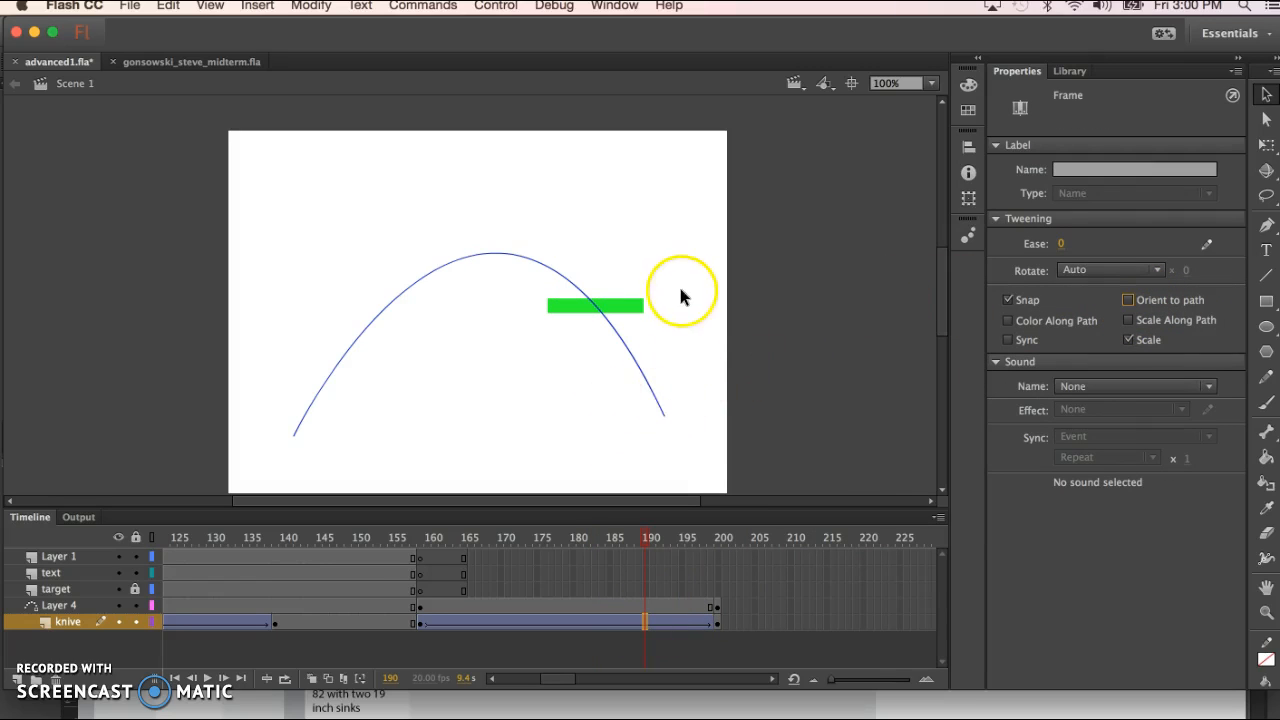
Rotate the green bar clockwise in the knive layer's frame 200 keyframe to align with the path's end, and preview the tween
drag(651, 540, 722, 540)
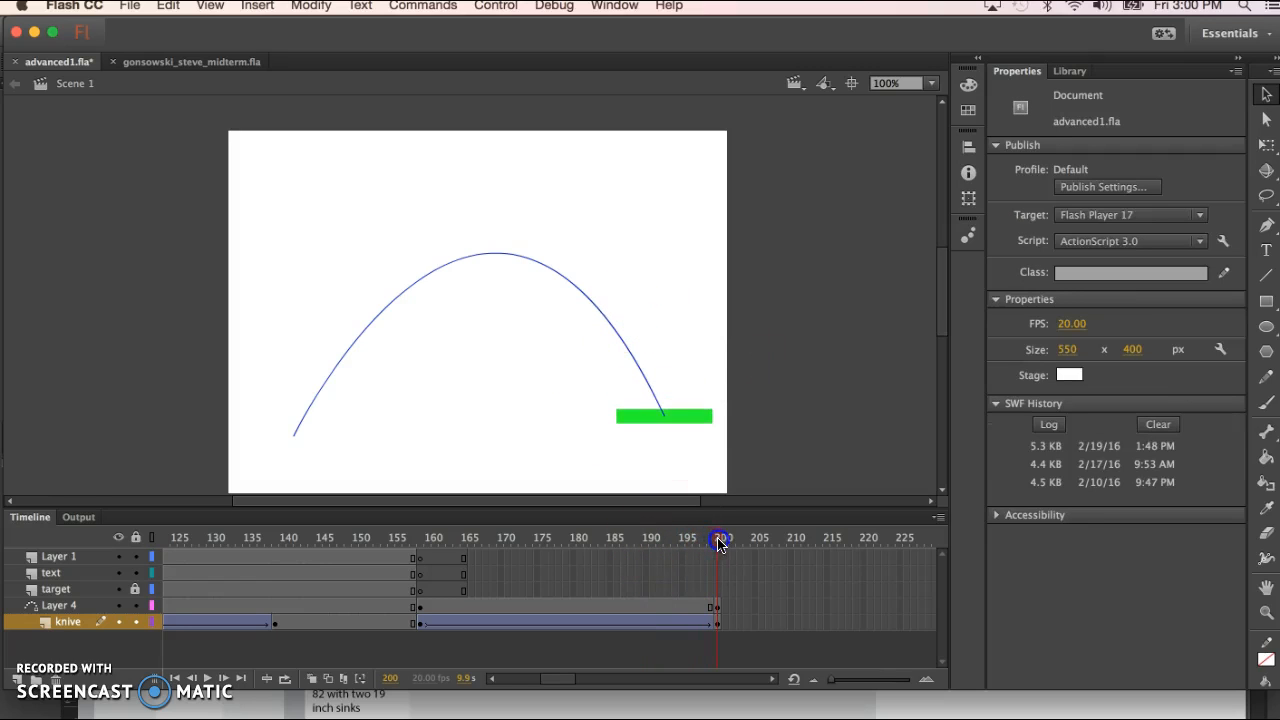
click(698, 418)
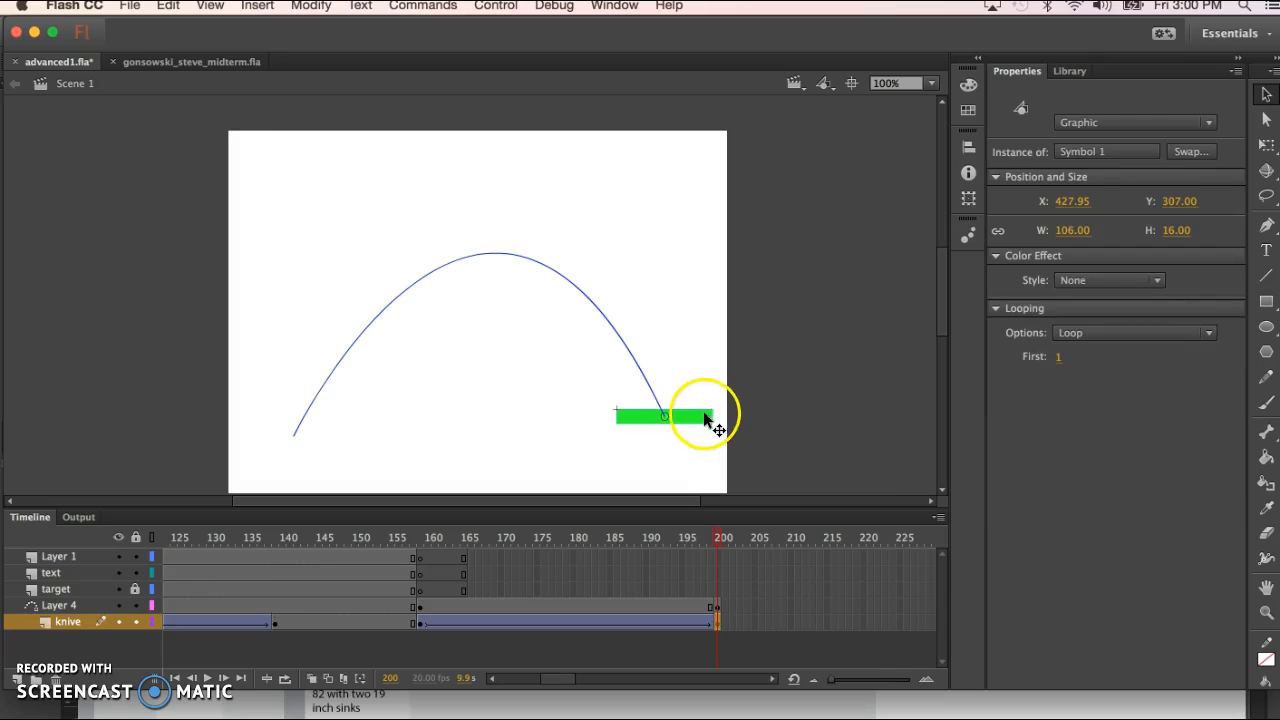
click(1266, 146)
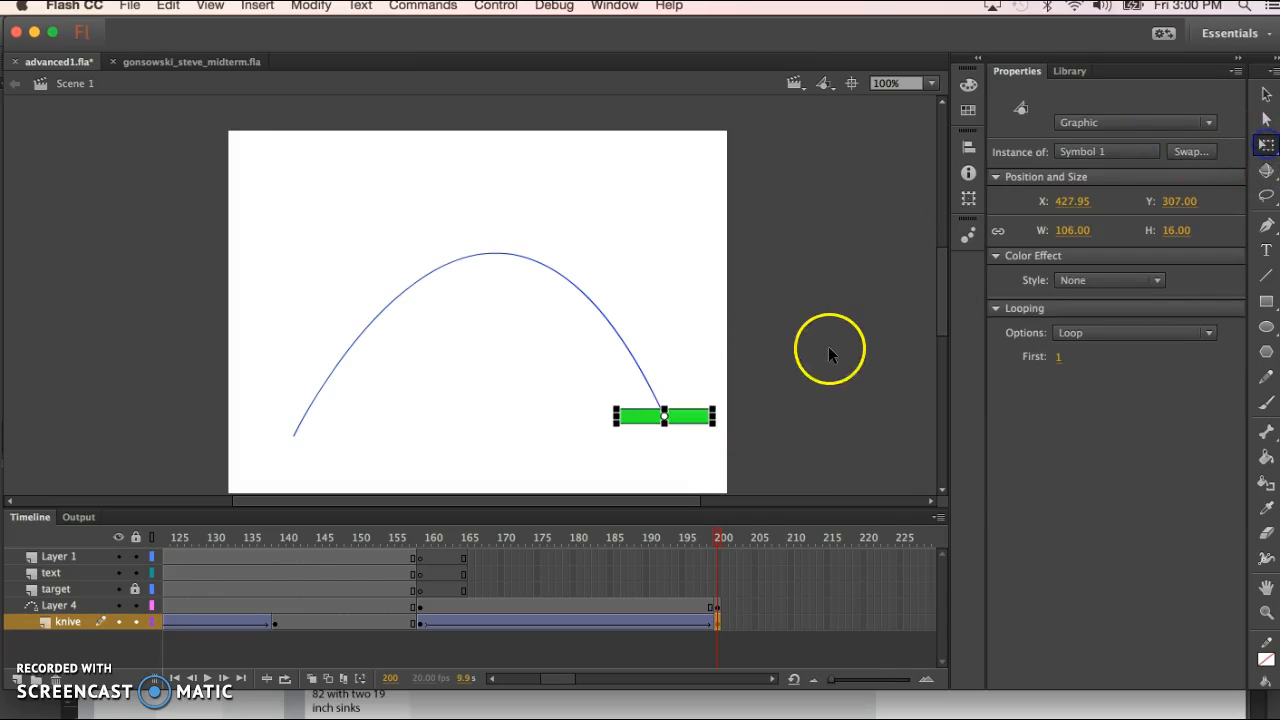
drag(720, 406, 706, 449)
click(720, 536)
drag(720, 536, 615, 605)
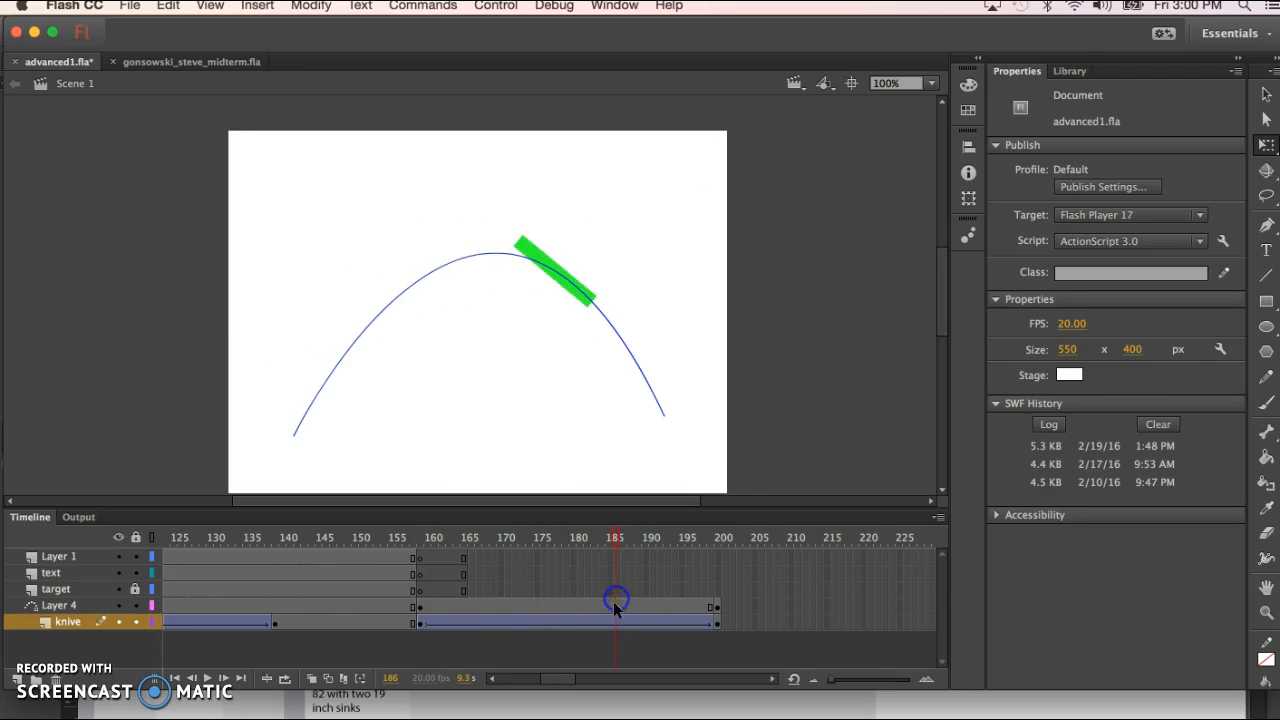
Turn on Orient to path for the knive arc tween, set its Rotate option to CW, and preview the motion
click(585, 622)
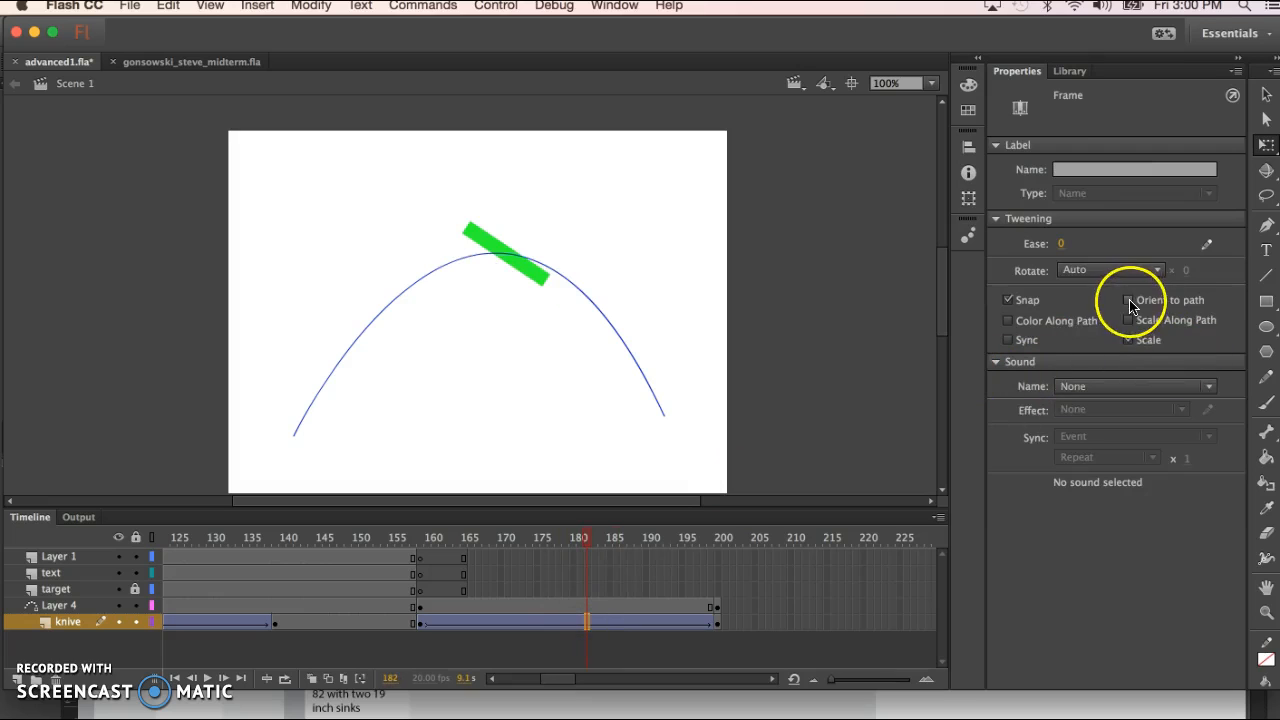
drag(587, 538, 695, 580)
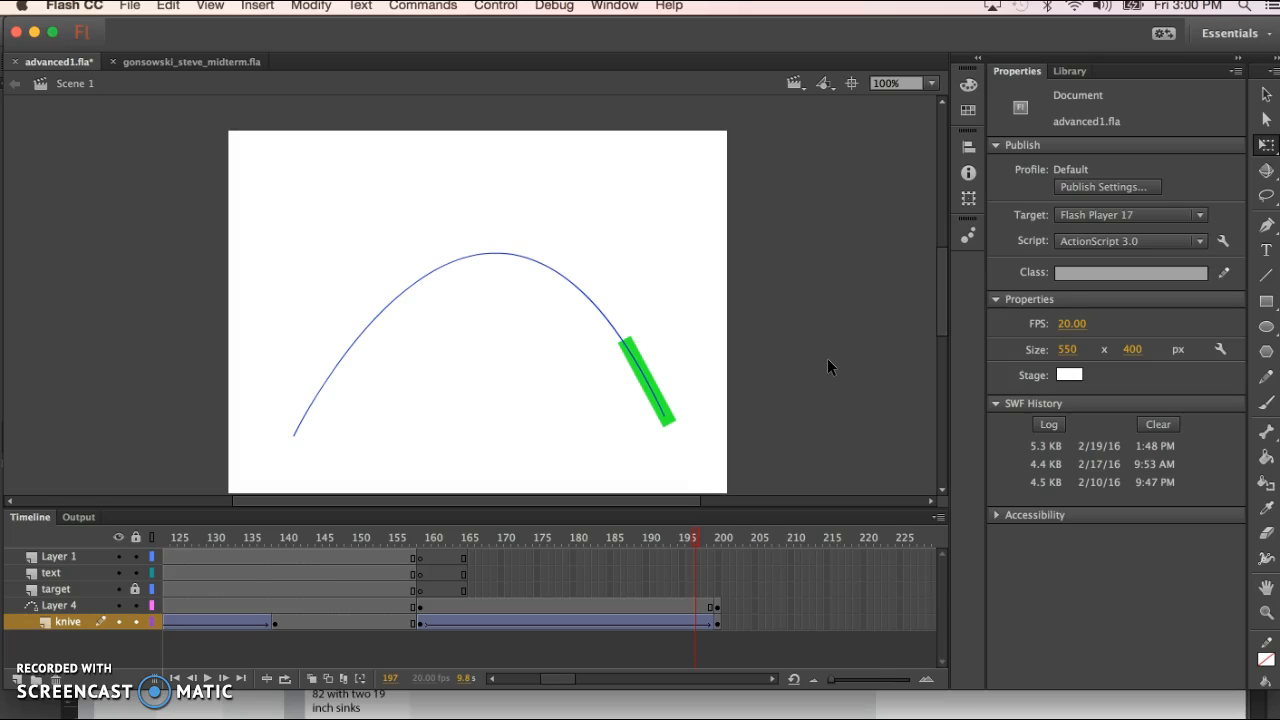
click(592, 621)
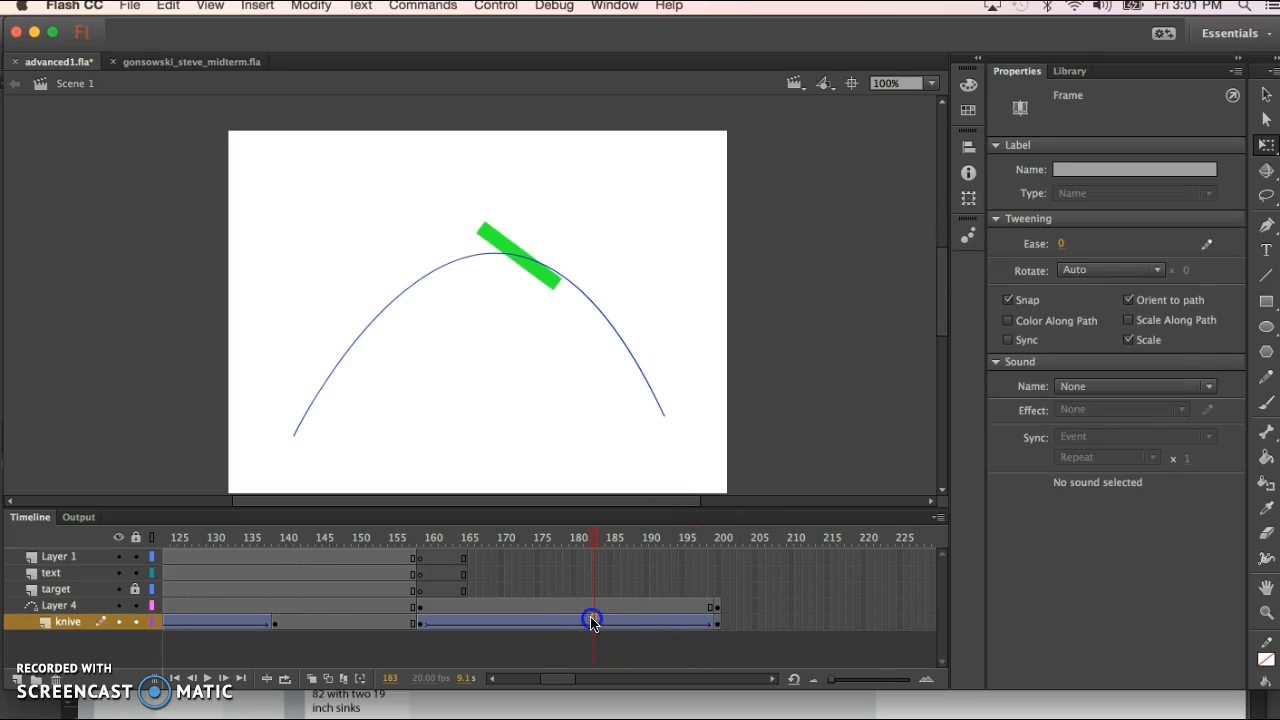
click(1156, 277)
click(1100, 330)
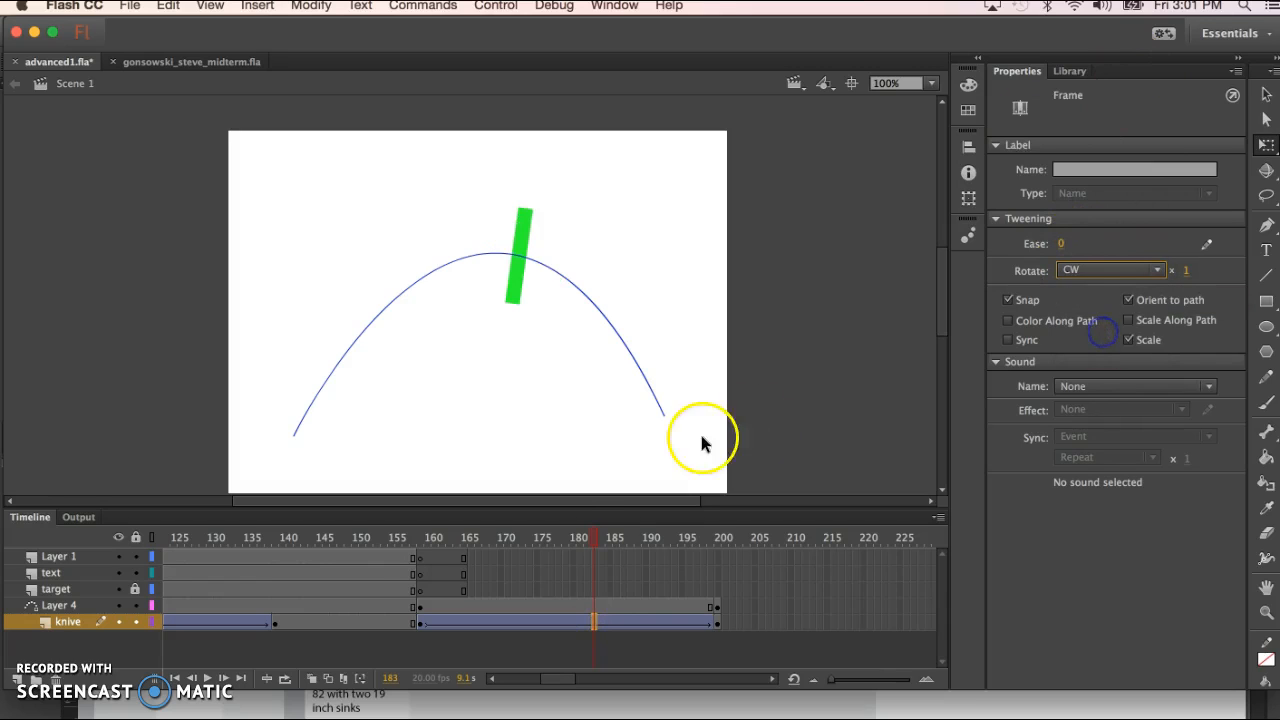
drag(592, 537, 613, 594)
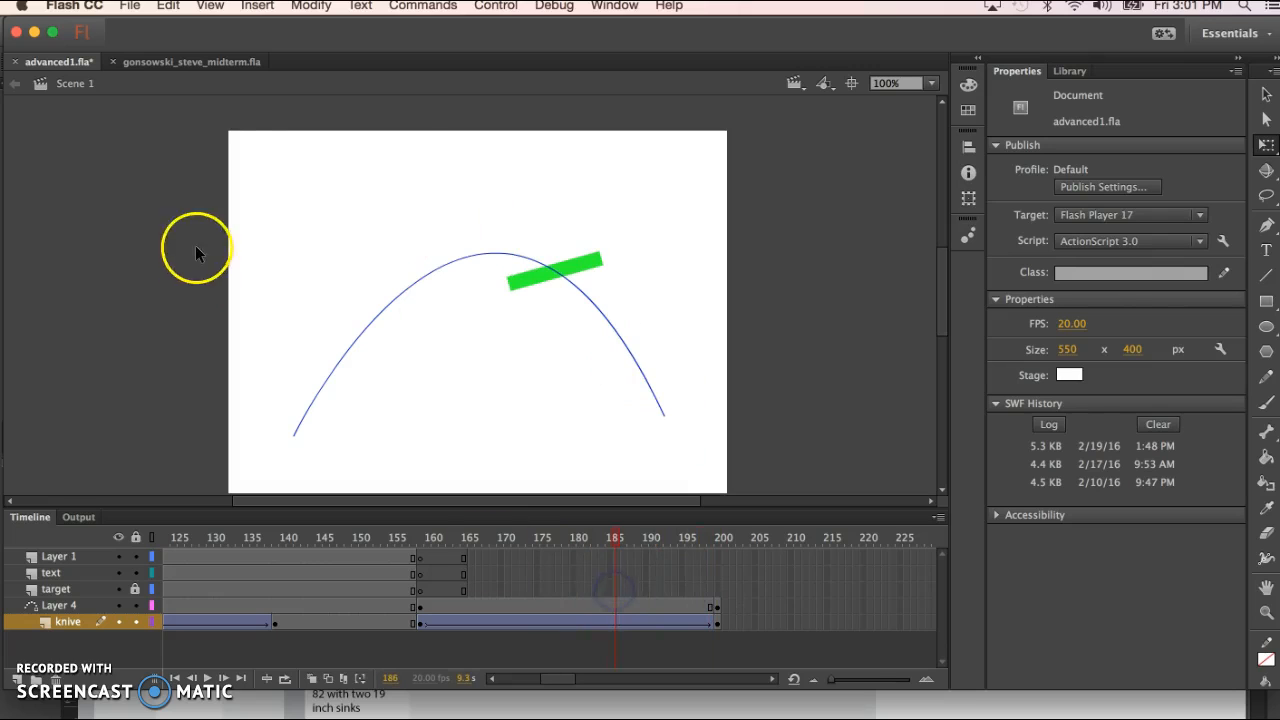
Switch to the midterm document, set the k1 tween's Rotate option to CW × 1, and preview it through to frame 30
click(183, 62)
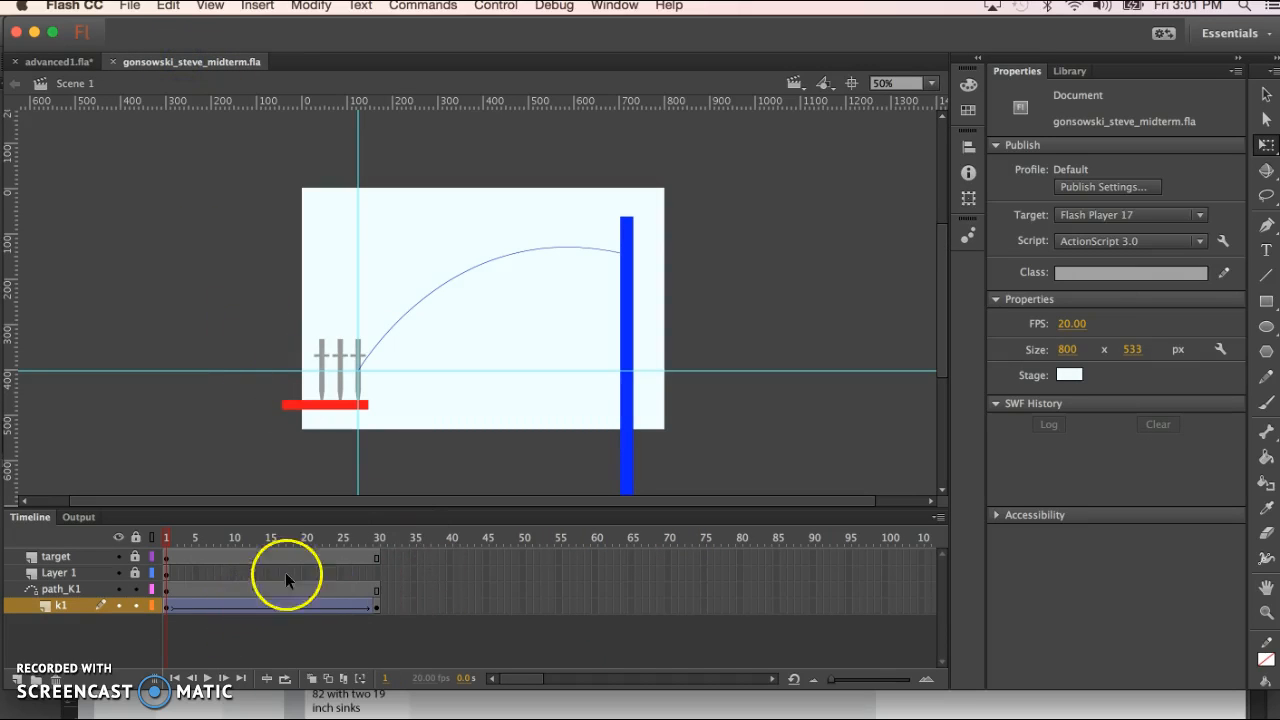
drag(169, 539, 228, 542)
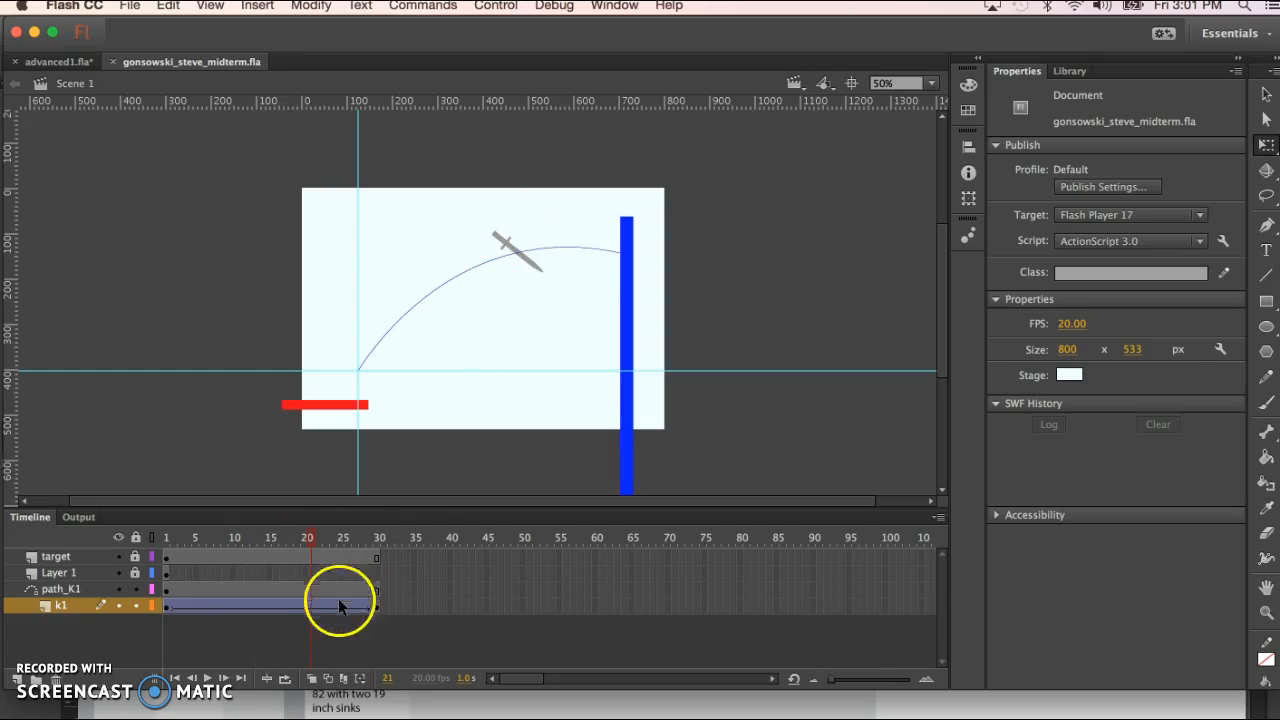
click(281, 605)
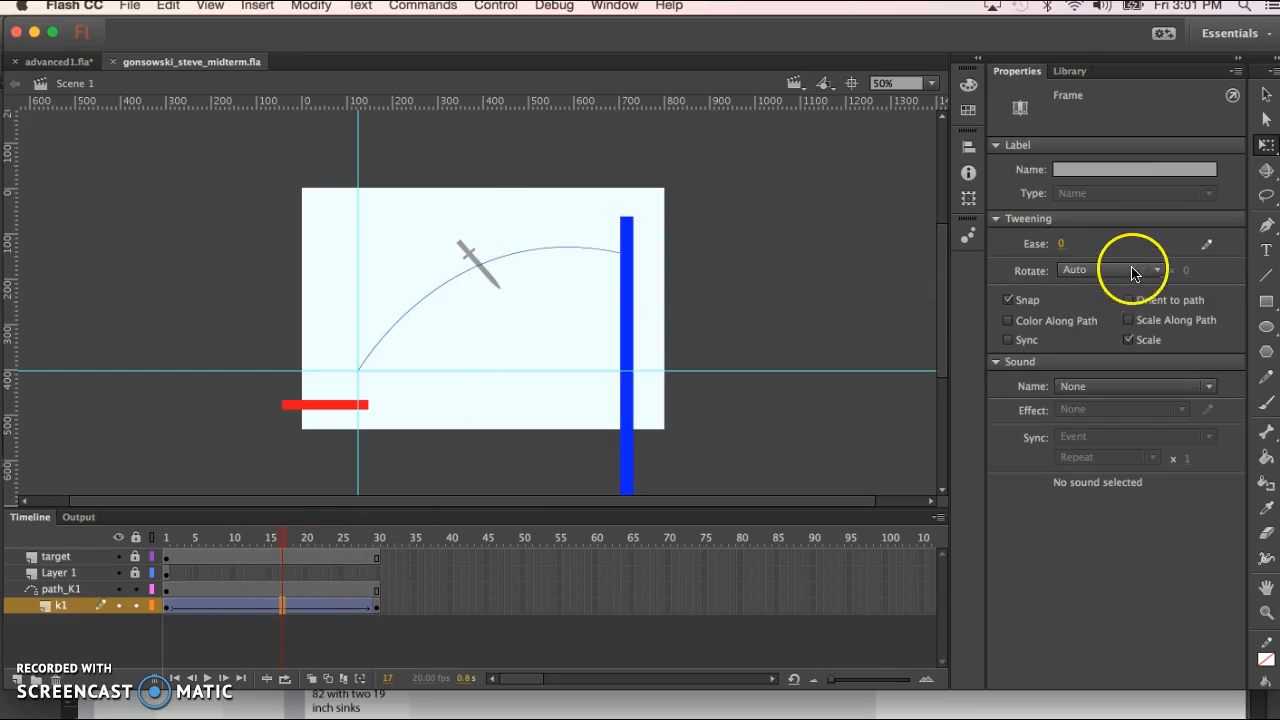
click(1157, 271)
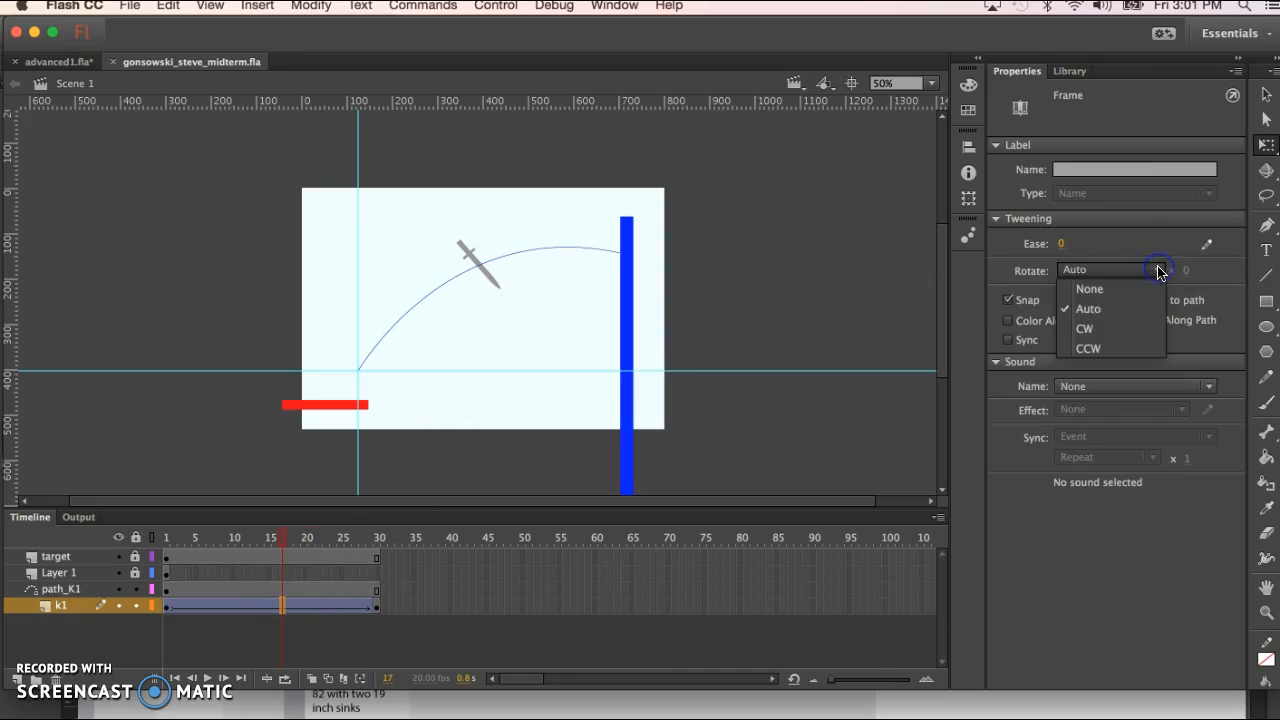
click(1090, 326)
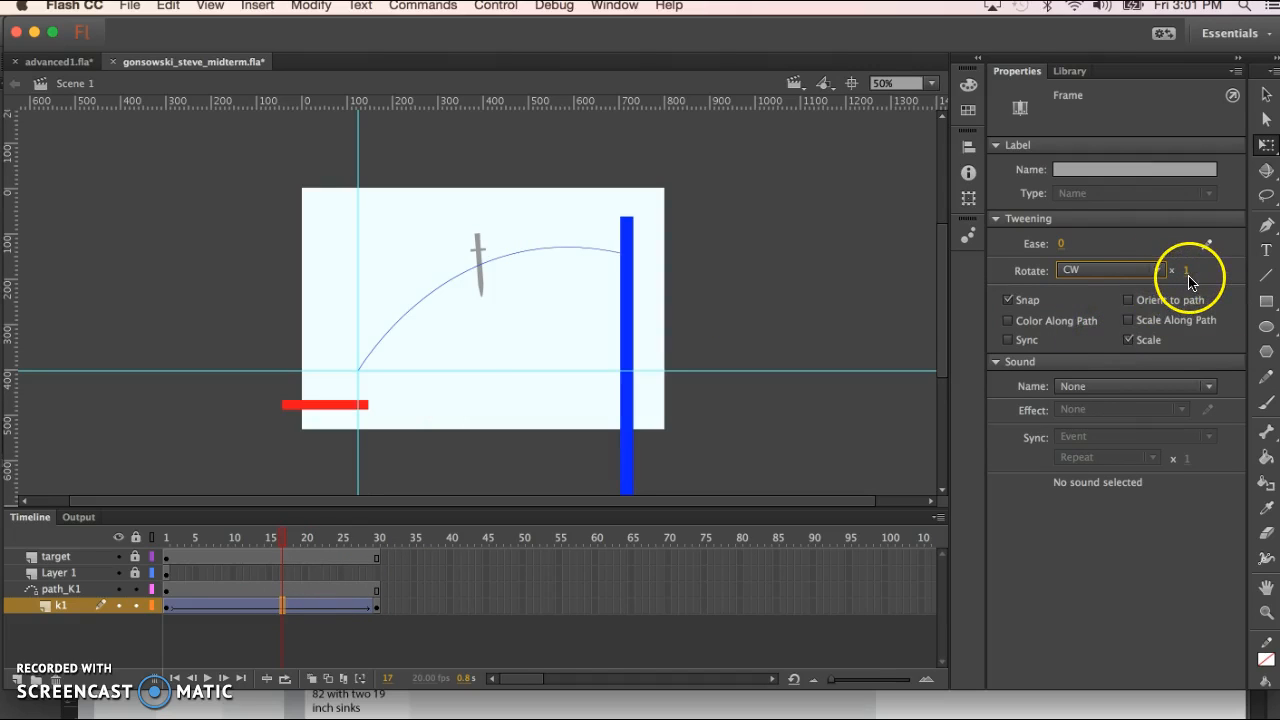
drag(286, 537, 337, 541)
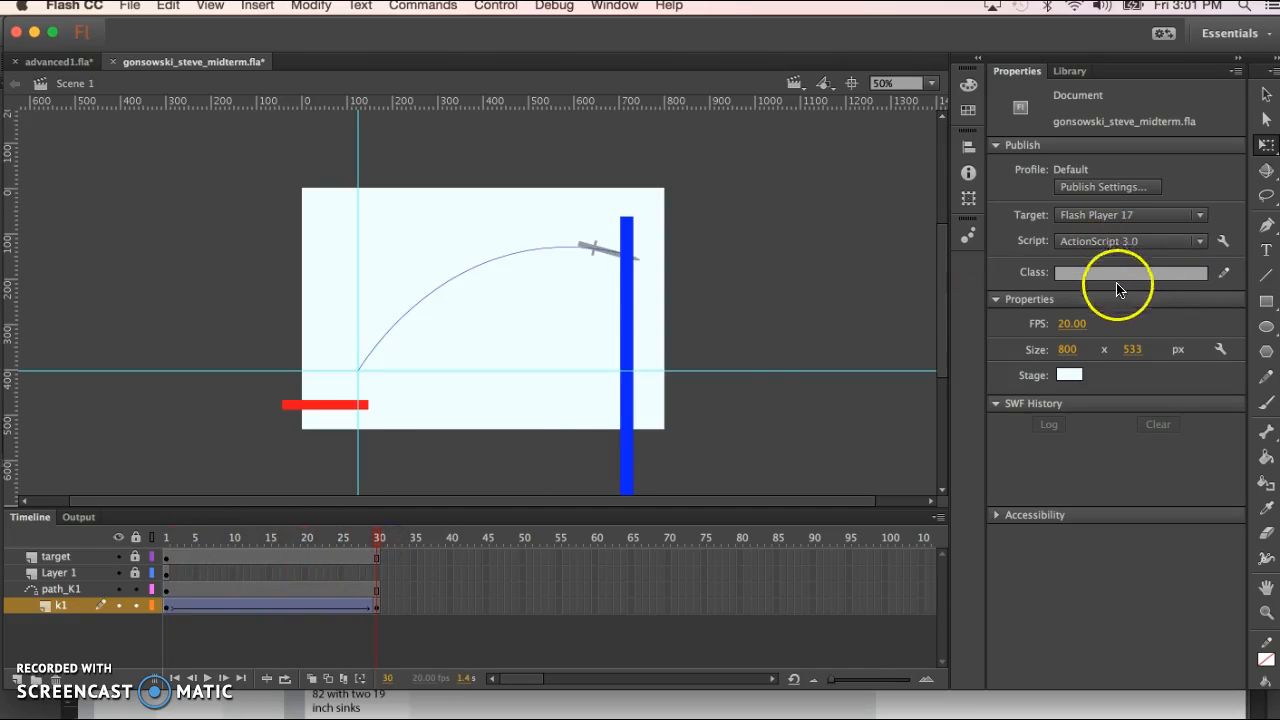
Set the k1 tween's clockwise rotation count to 0 and preview the knife's flight from frame 1 to frame 30
click(297, 605)
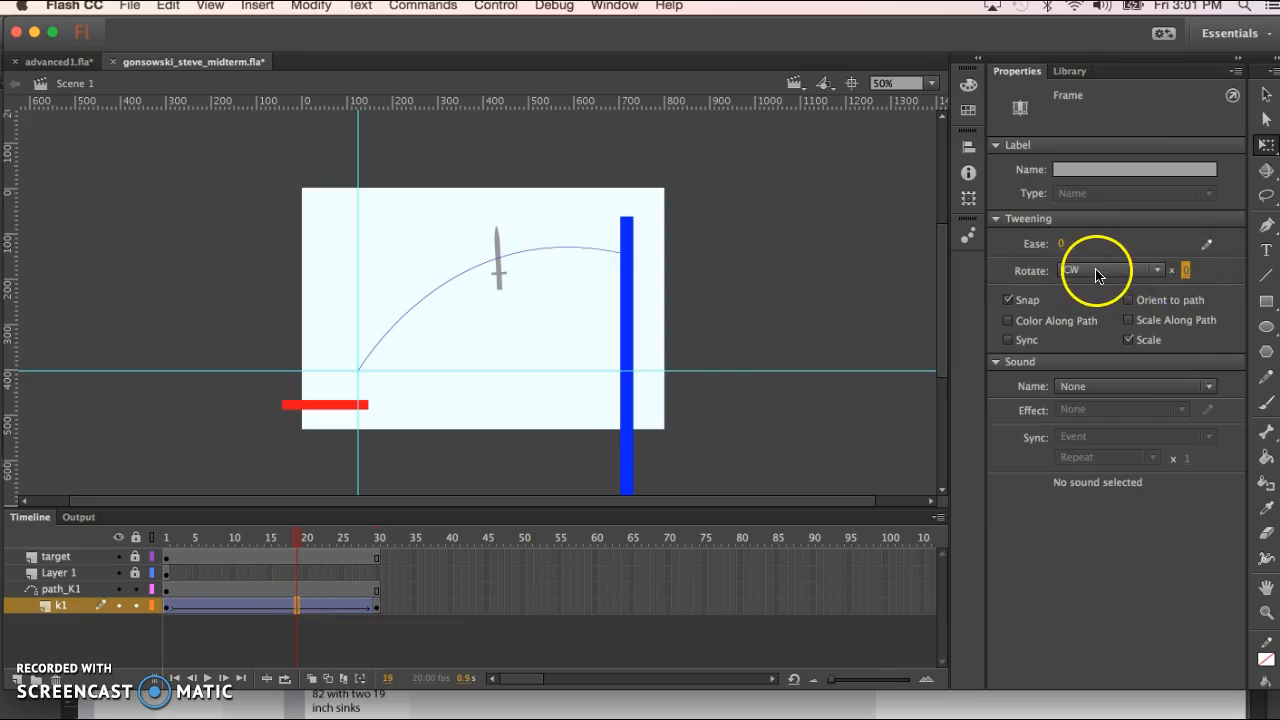
click(297, 539)
drag(166, 541, 222, 539)
drag(318, 533, 363, 537)
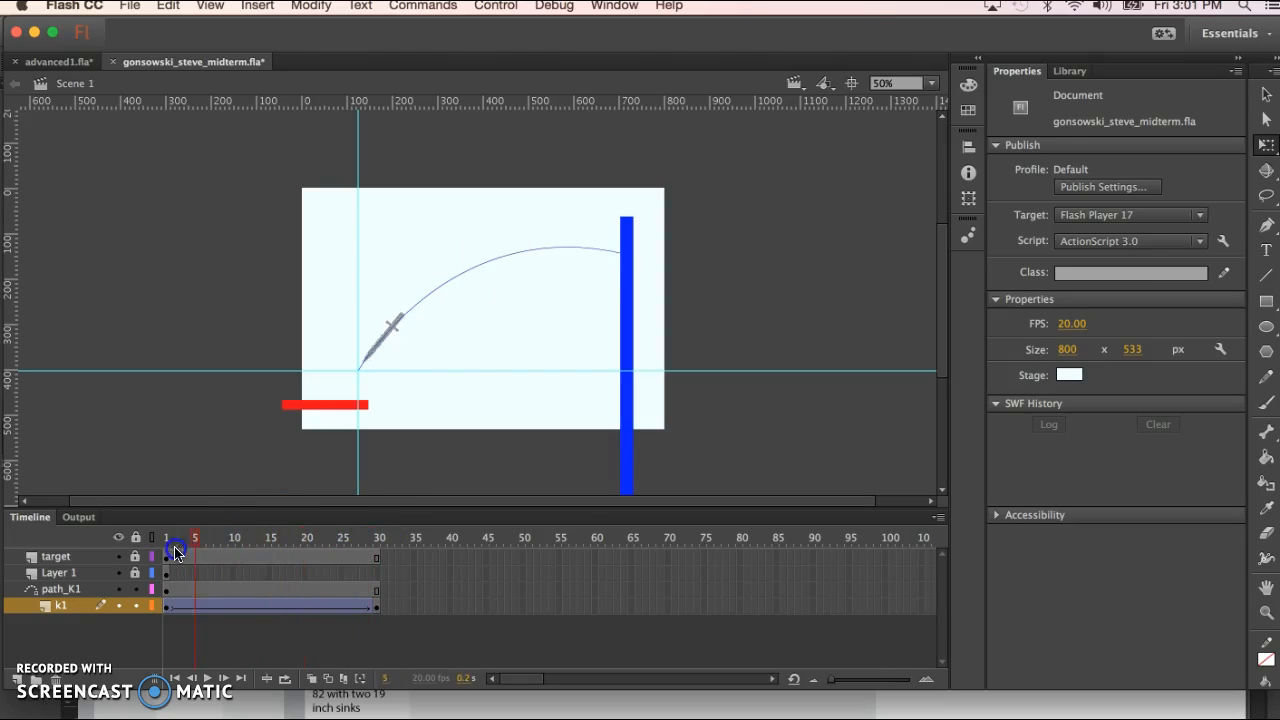
drag(346, 543, 228, 543)
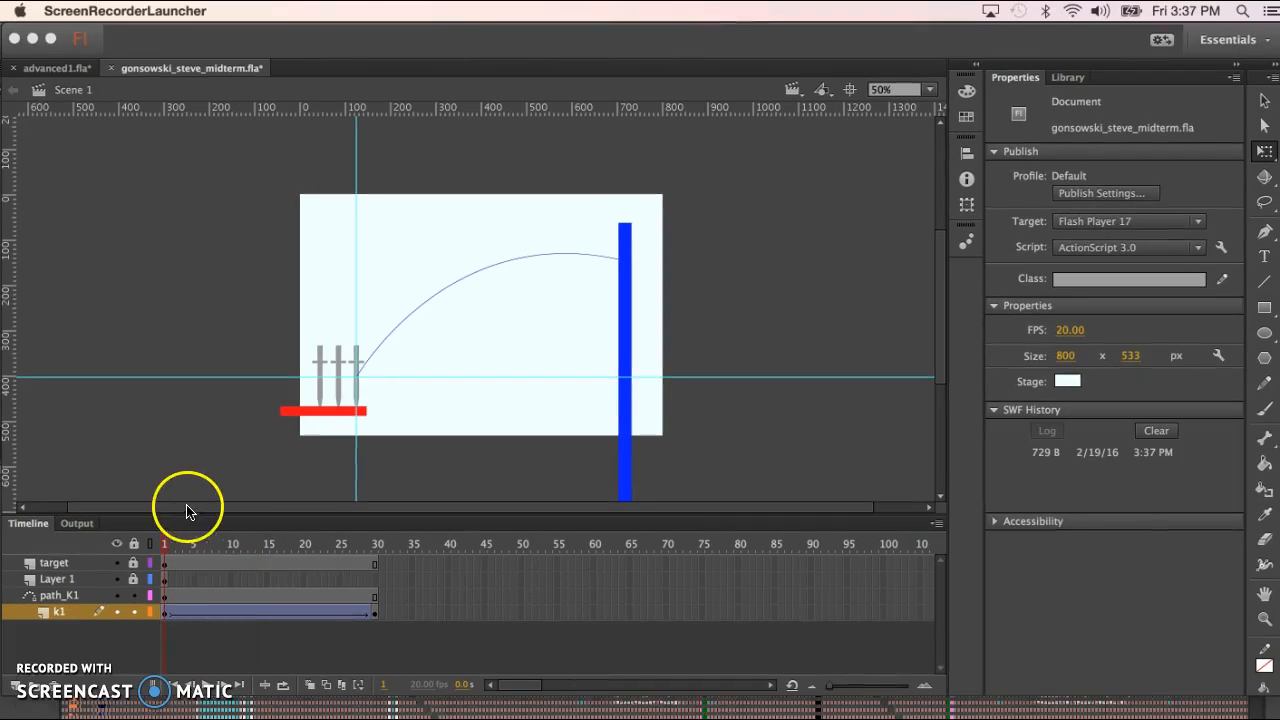
click(170, 537)
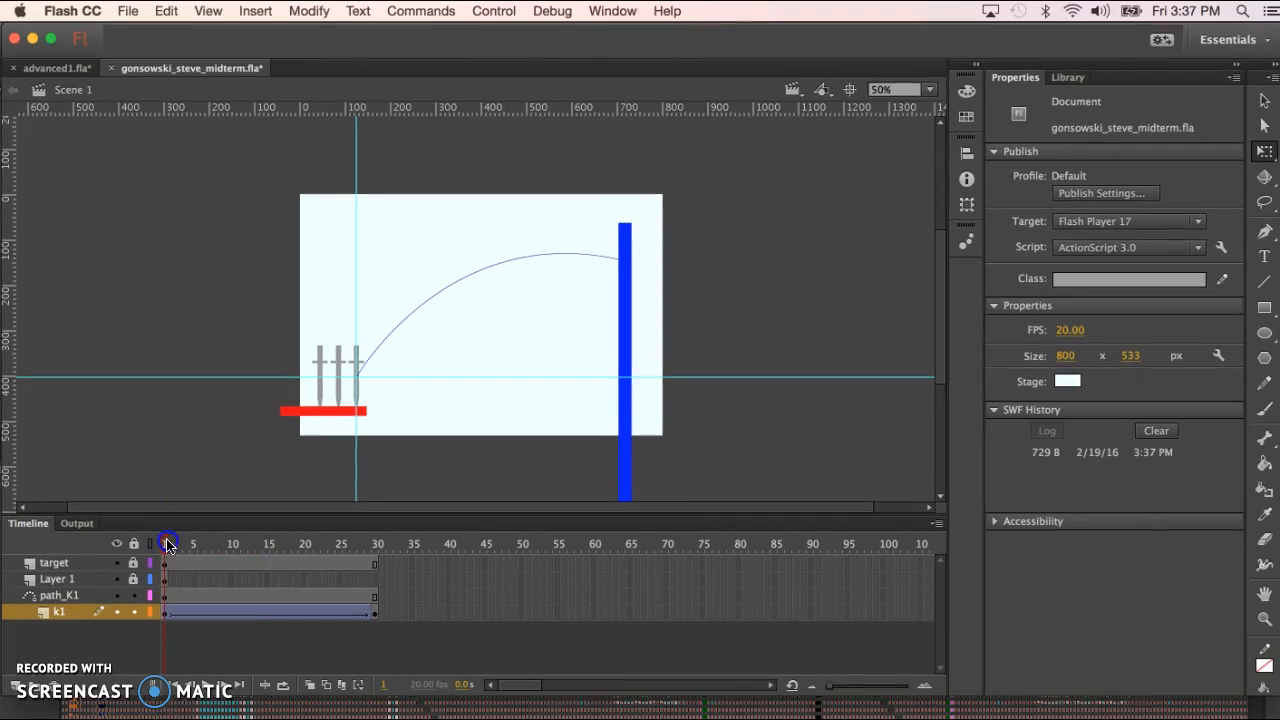
drag(171, 543, 336, 541)
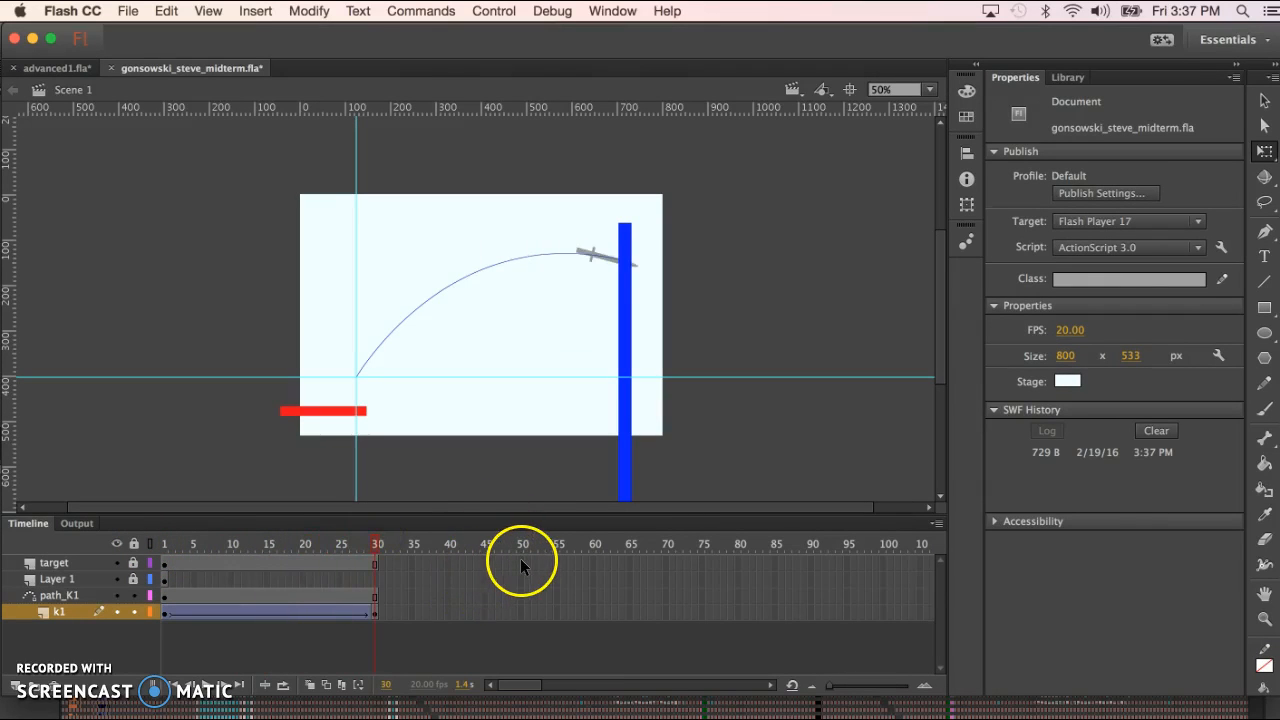
Extend all four layers with frames to frame 50, and test the movie
drag(521, 563, 527, 612)
key(F5)
click(509, 586)
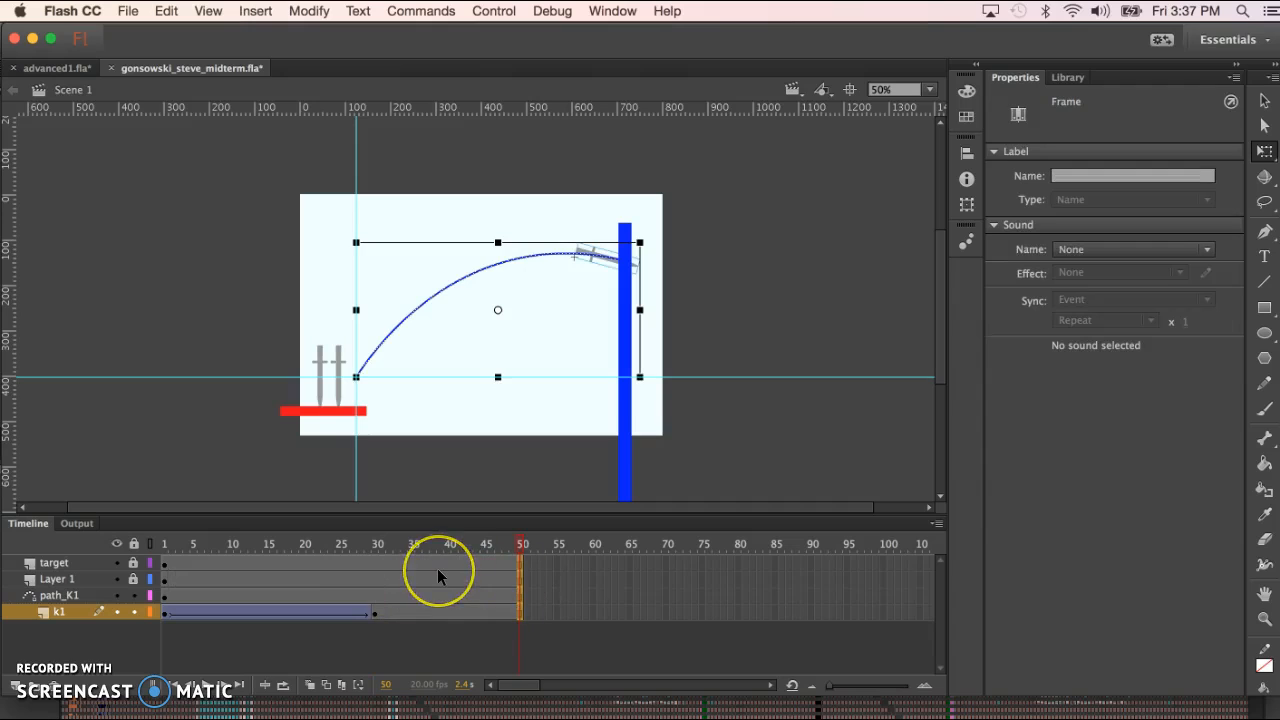
key(super+Return)
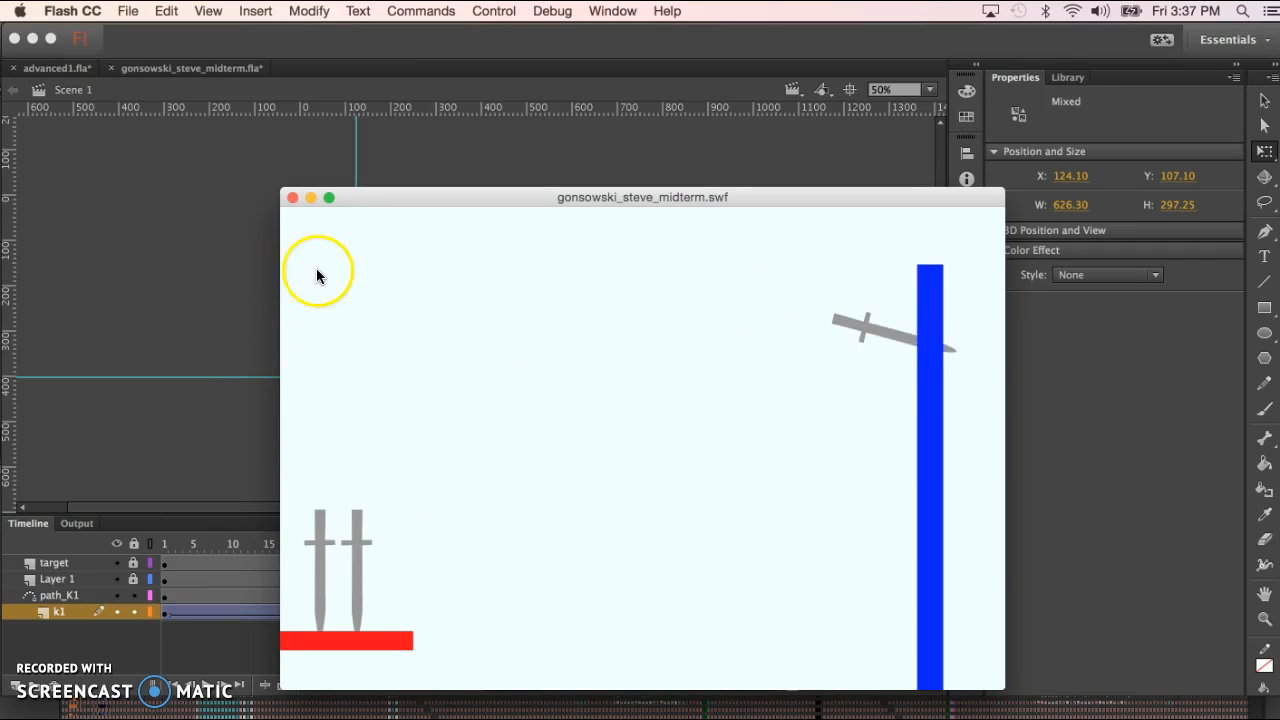
click(292, 202)
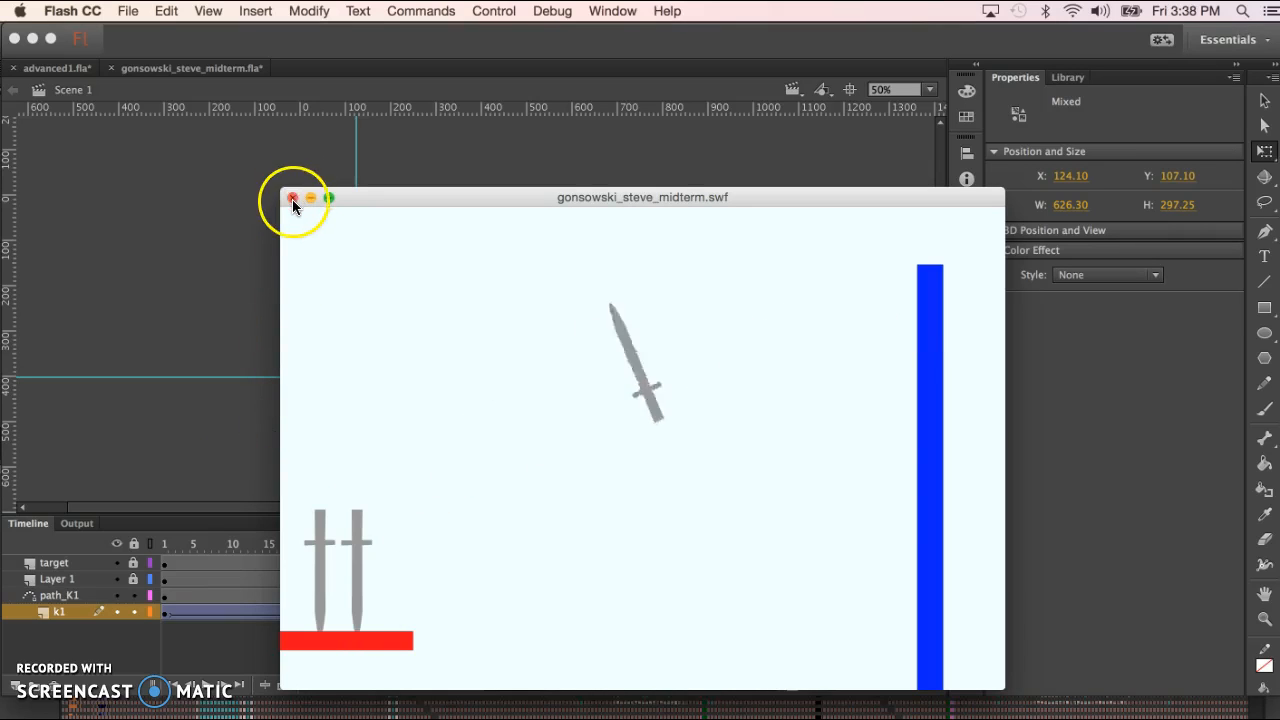
click(292, 202)
Move the k1 tween's end keyframe to frame 18 and test the movie
click(380, 596)
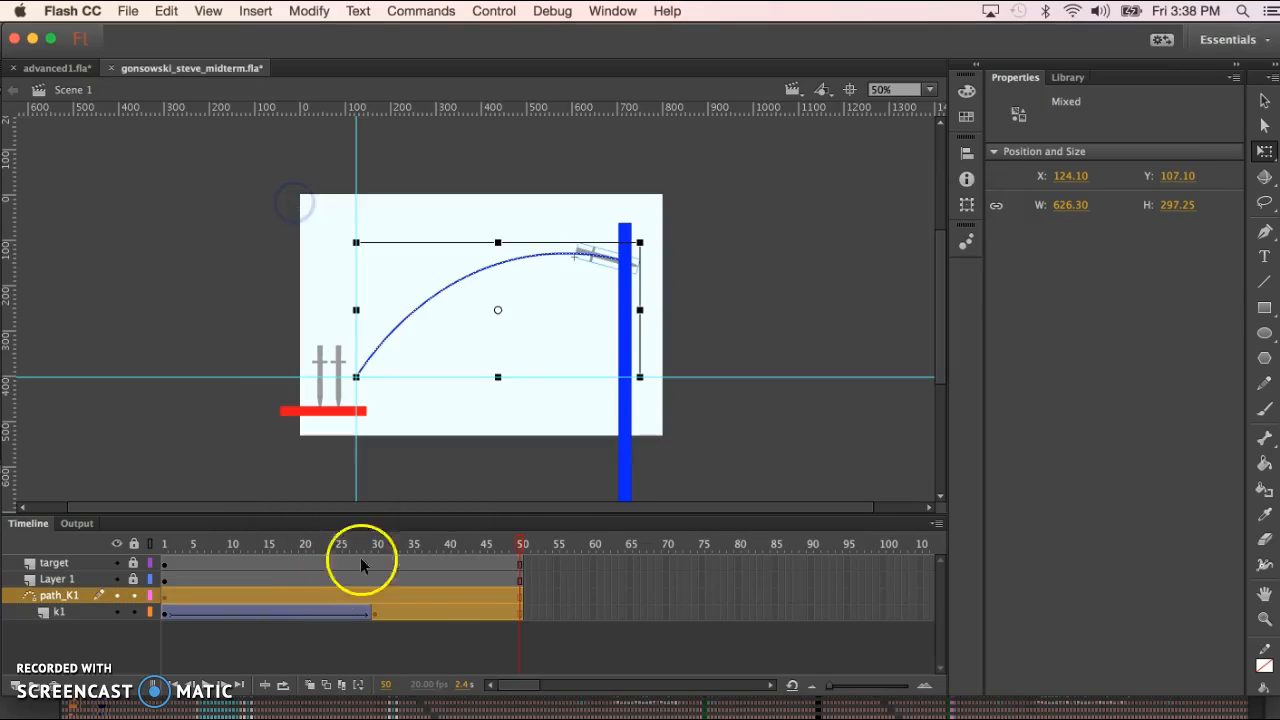
click(374, 610)
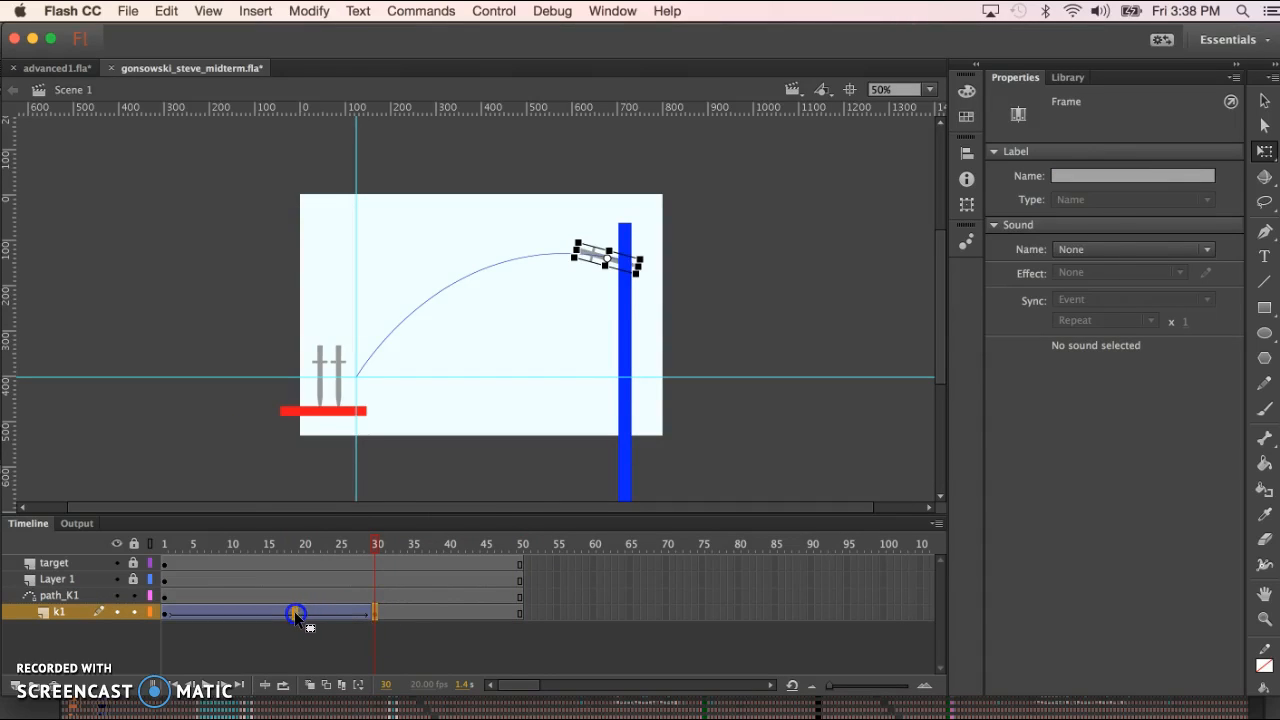
drag(288, 611, 288, 611)
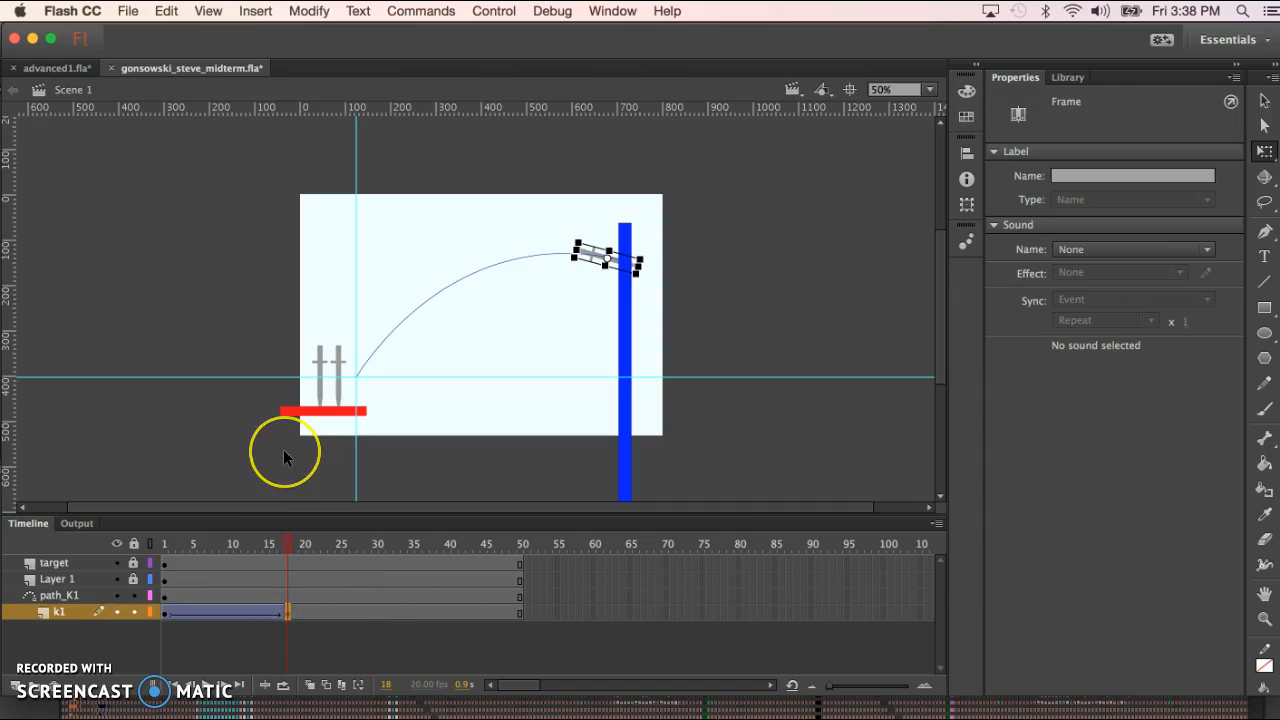
key(super+Return)
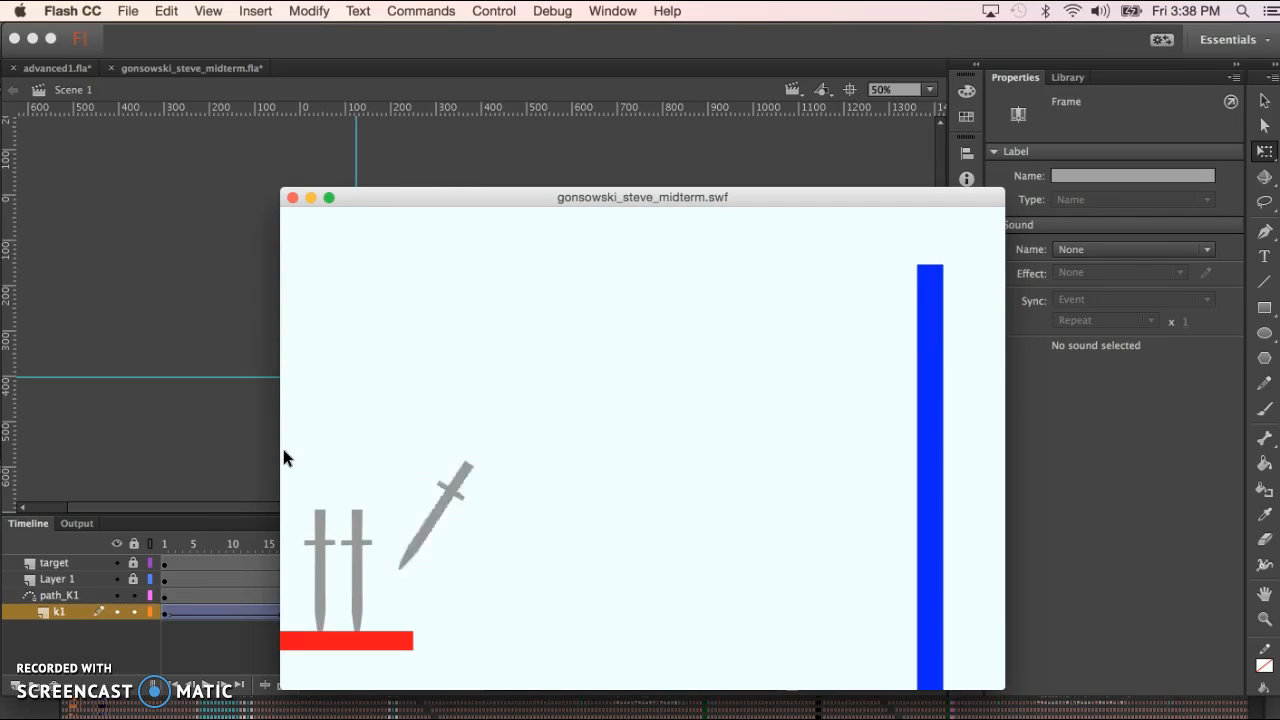
click(291, 199)
Move the k1 tween's end keyframe to frame 15
click(515, 611)
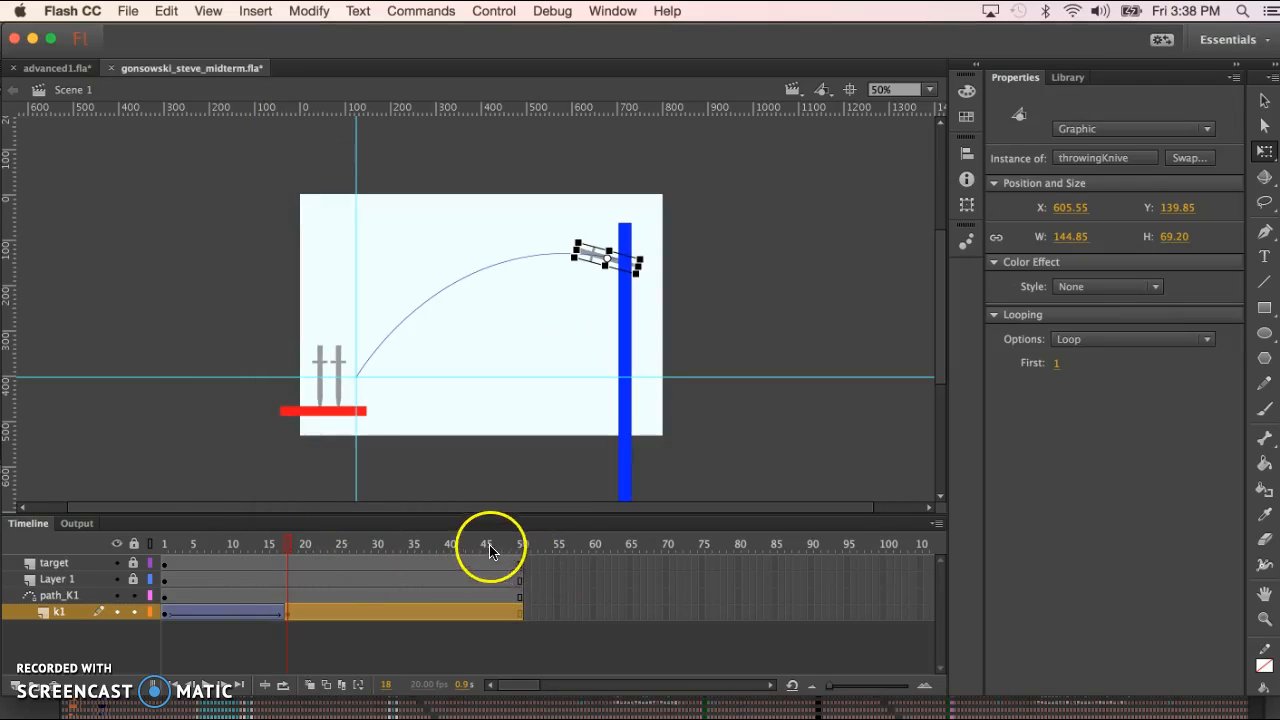
click(287, 613)
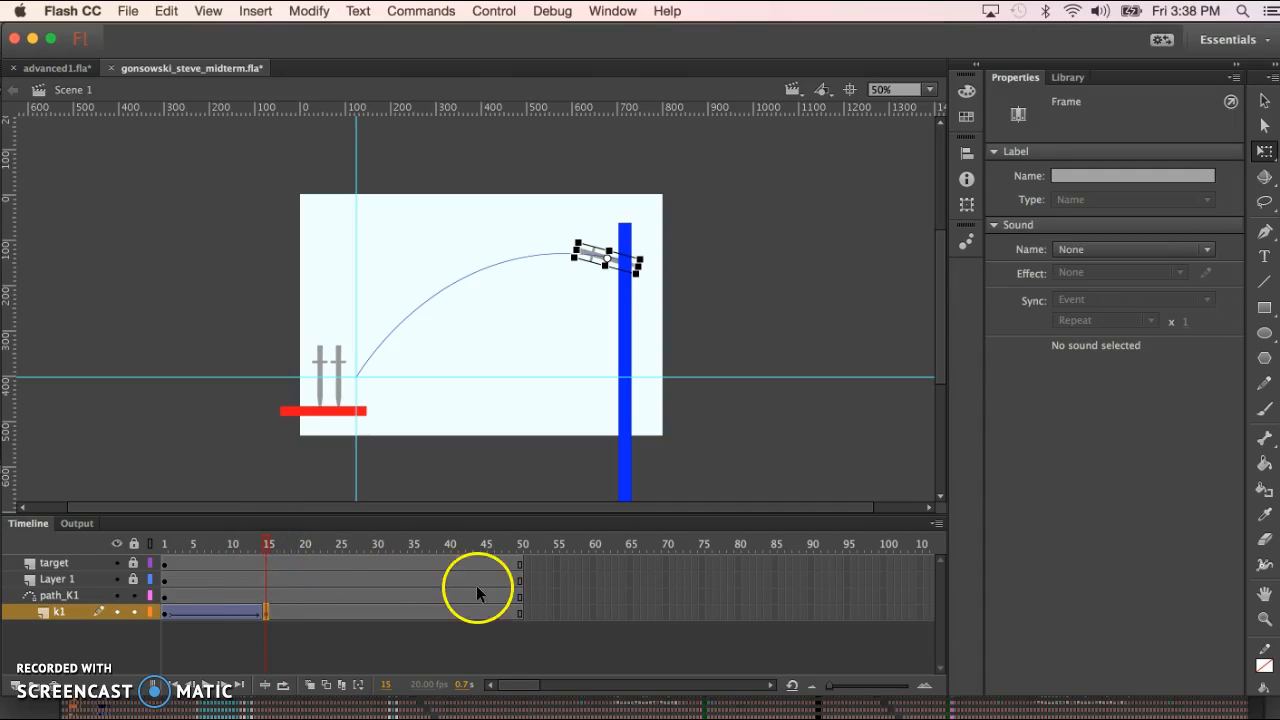
Try to shorten all four layers by moving their end frames from frame 50 to frame 40
click(519, 564)
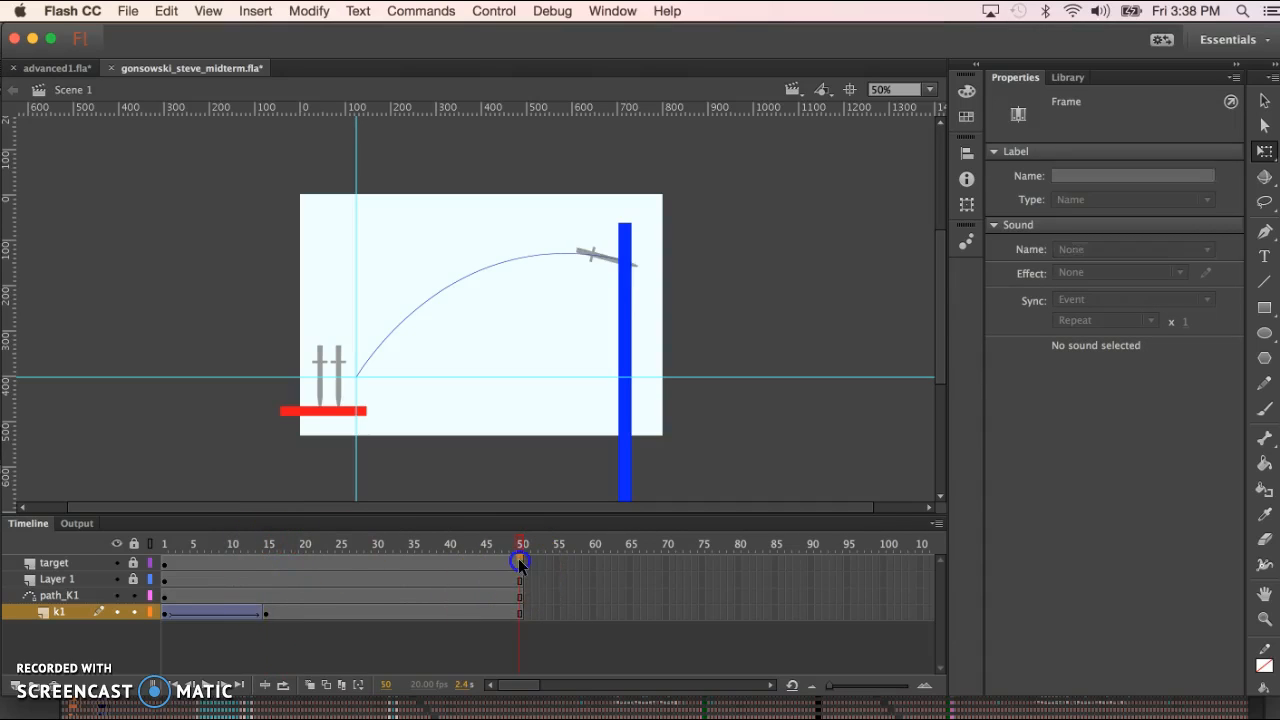
click(518, 611)
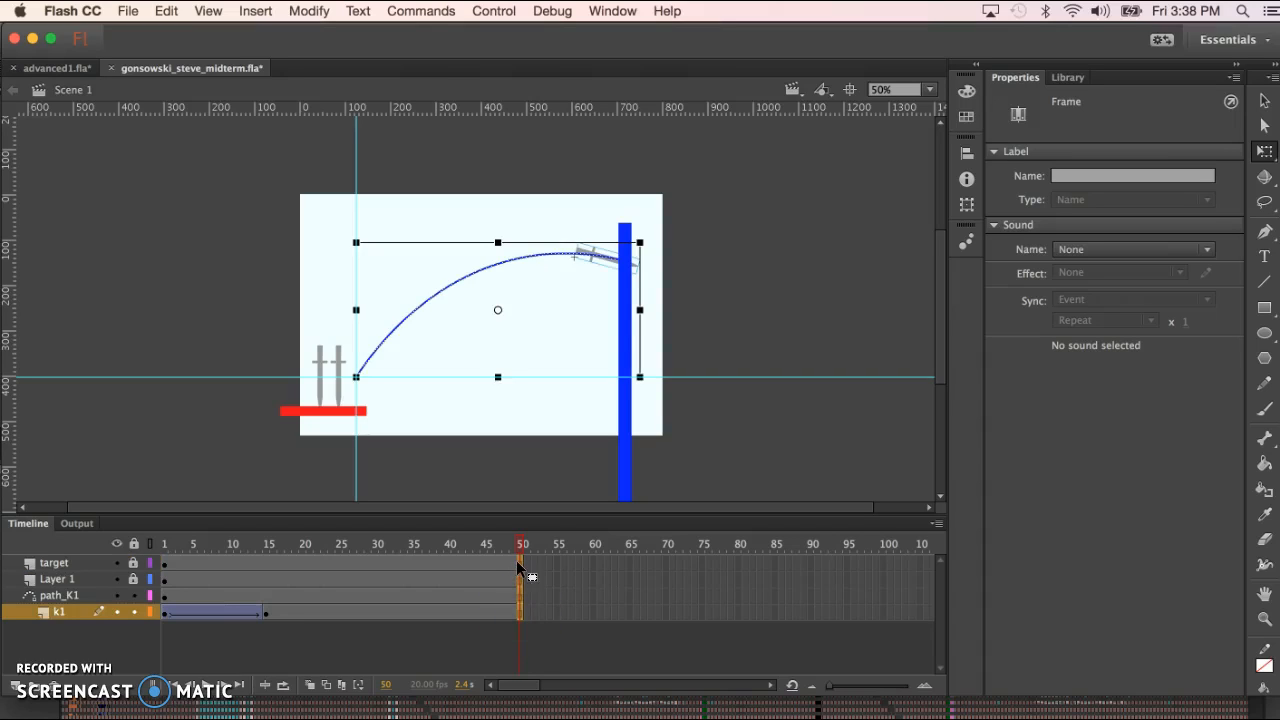
drag(518, 560, 448, 562)
click(448, 563)
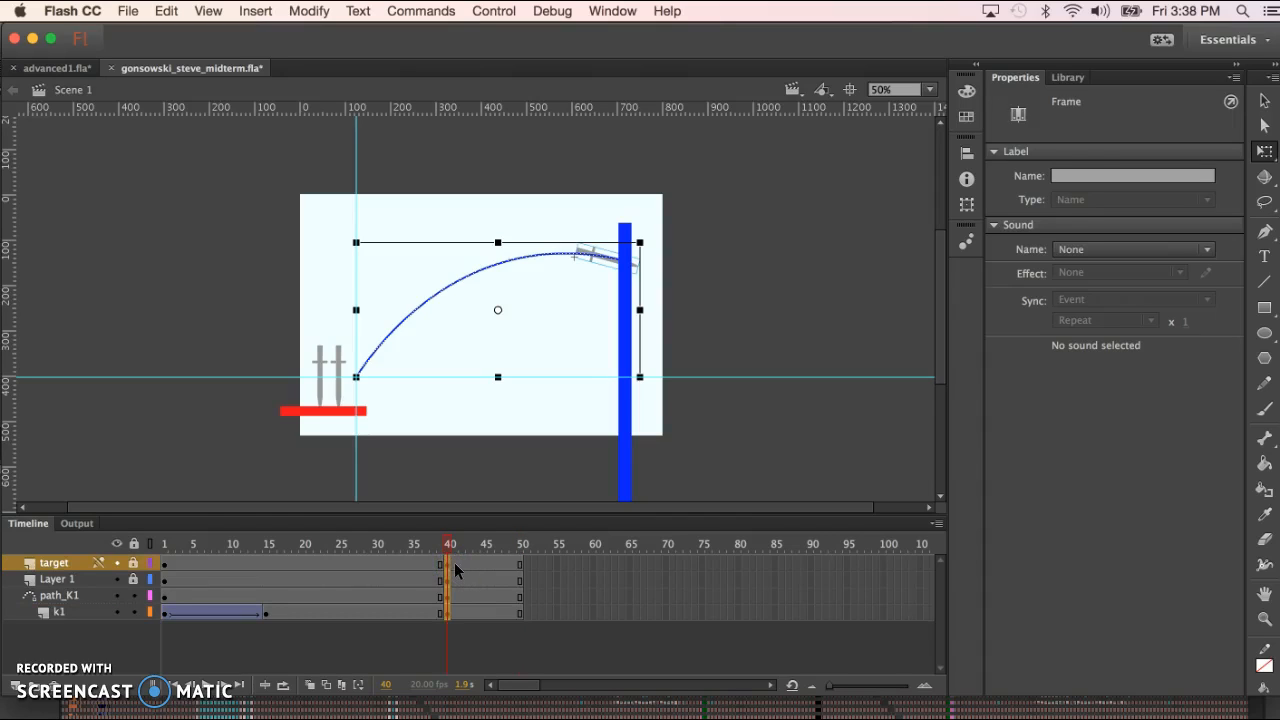
key(super+z)
click(586, 599)
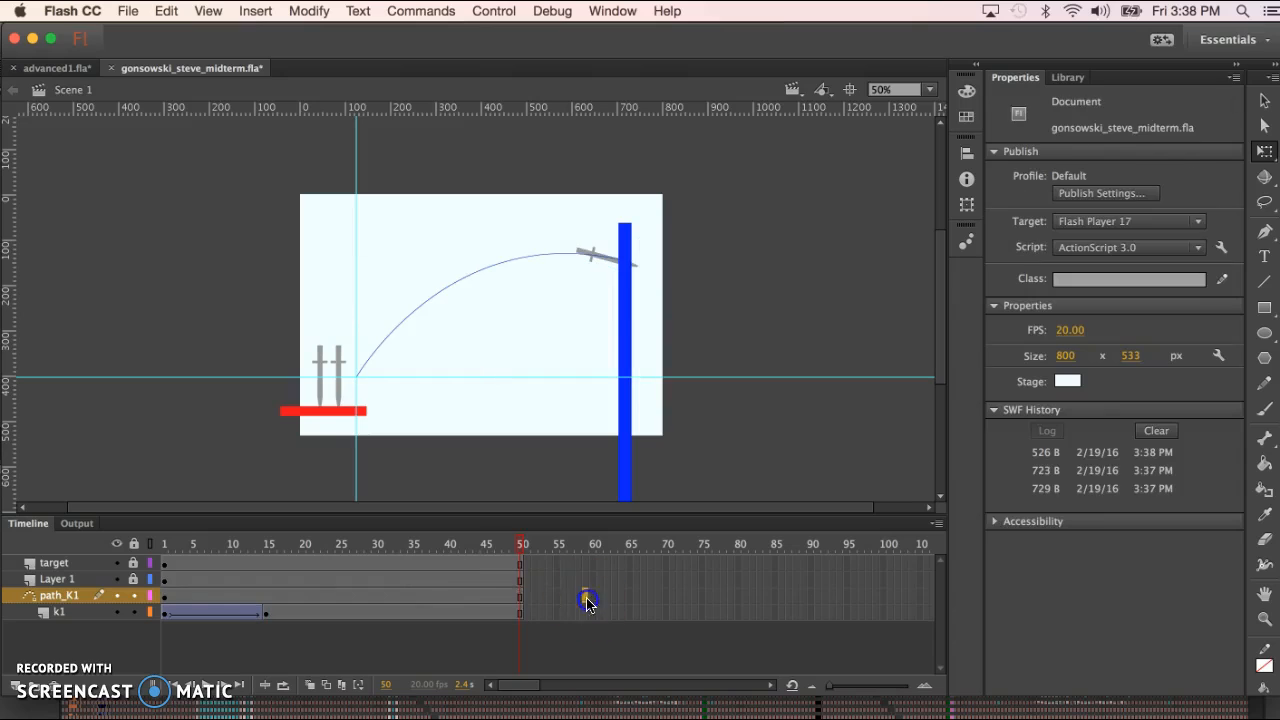
Remove frames 41 to 50 from all four layers, and check the timeline back to frame 24
click(453, 563)
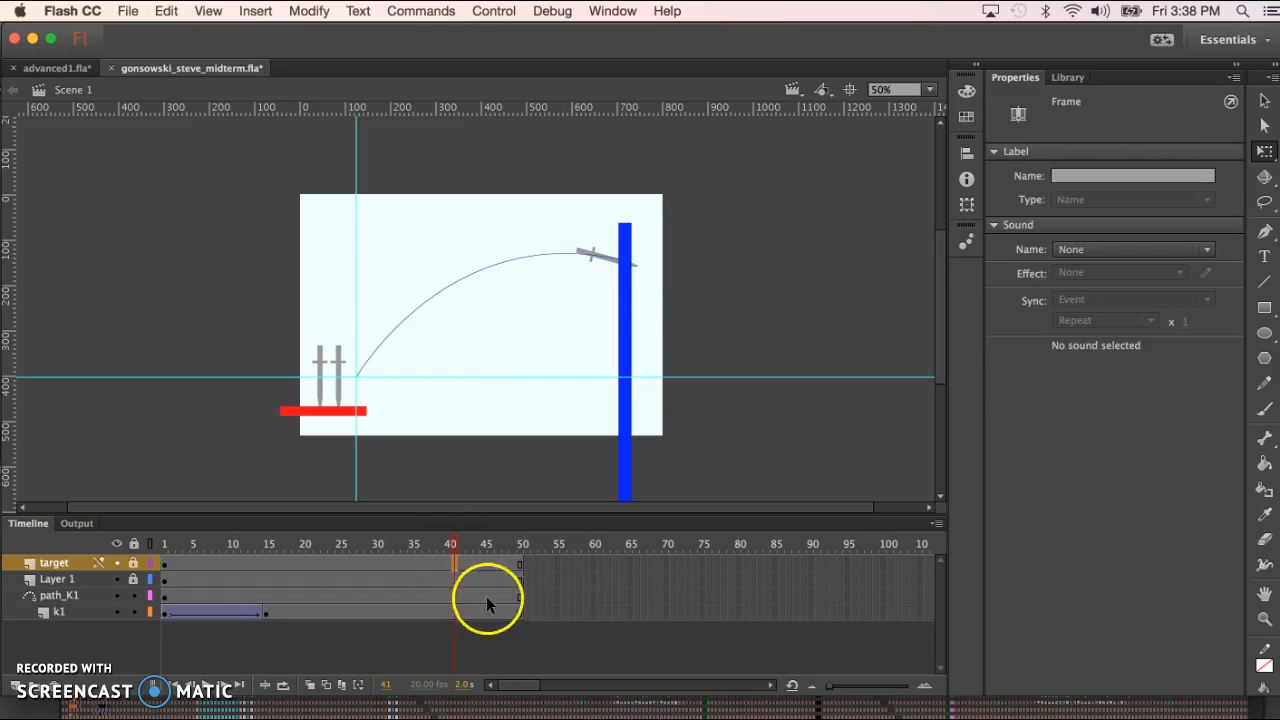
shift+click(519, 613)
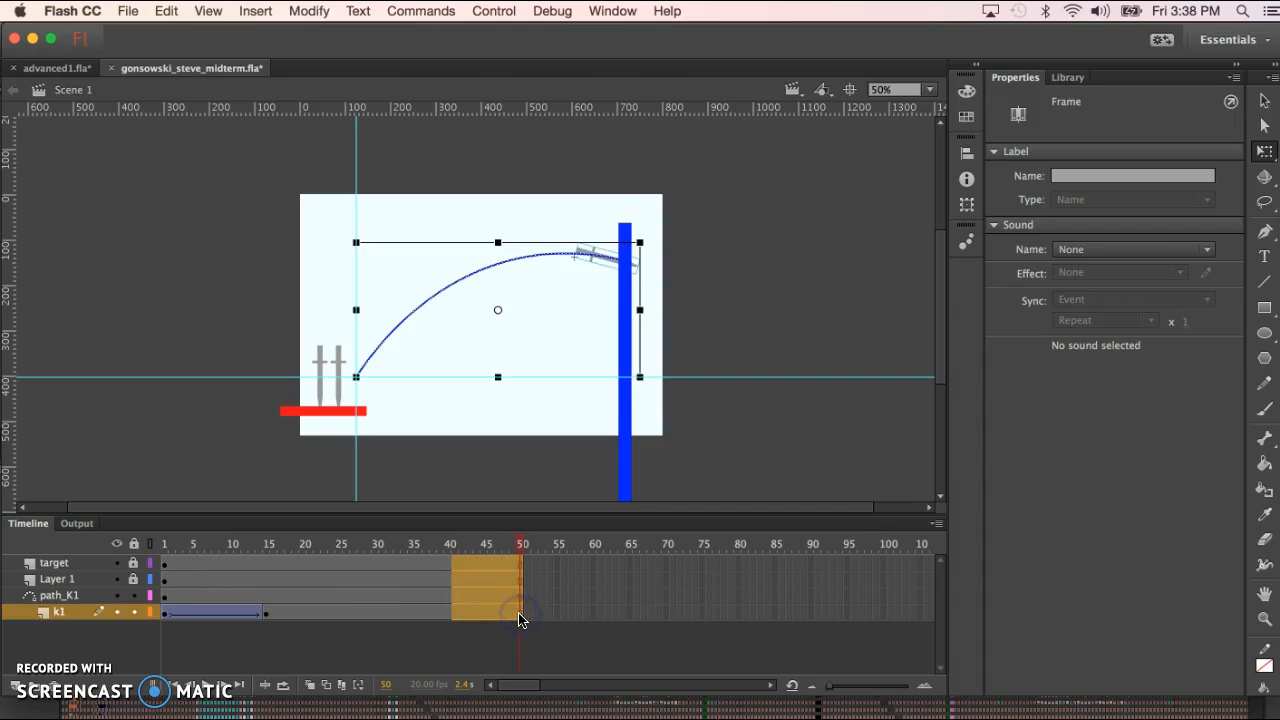
key(shift+F5)
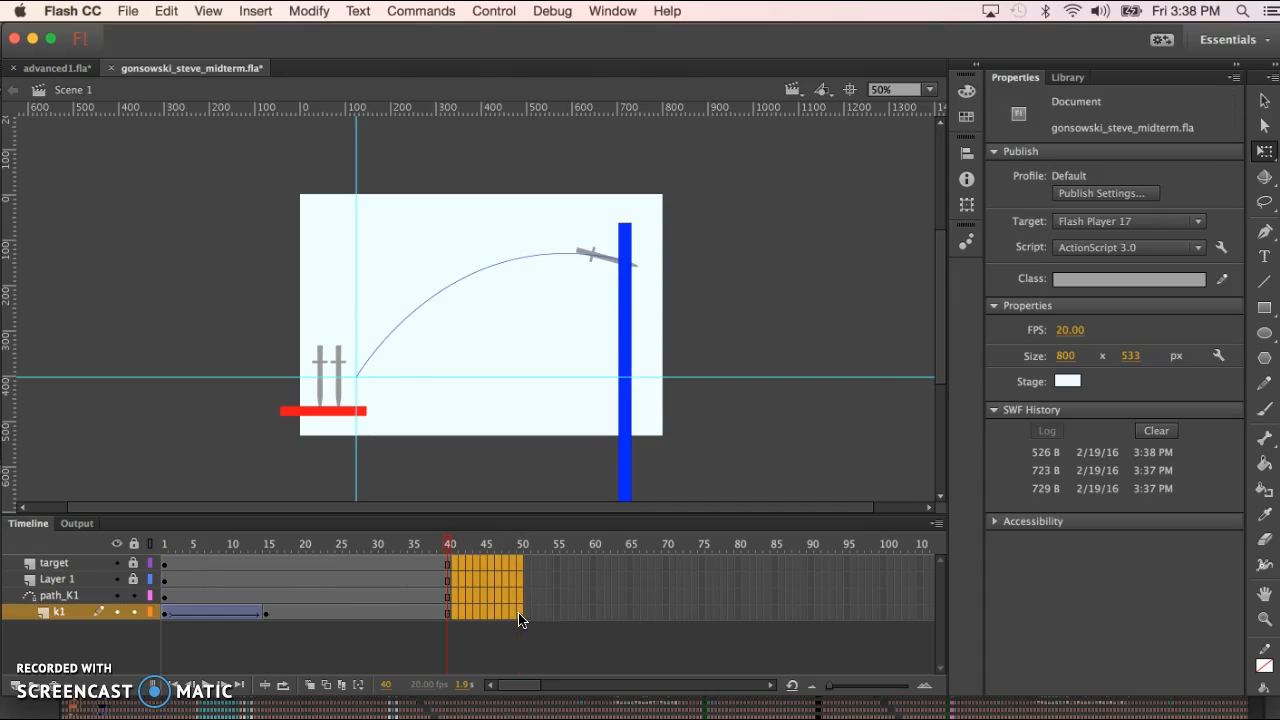
click(586, 579)
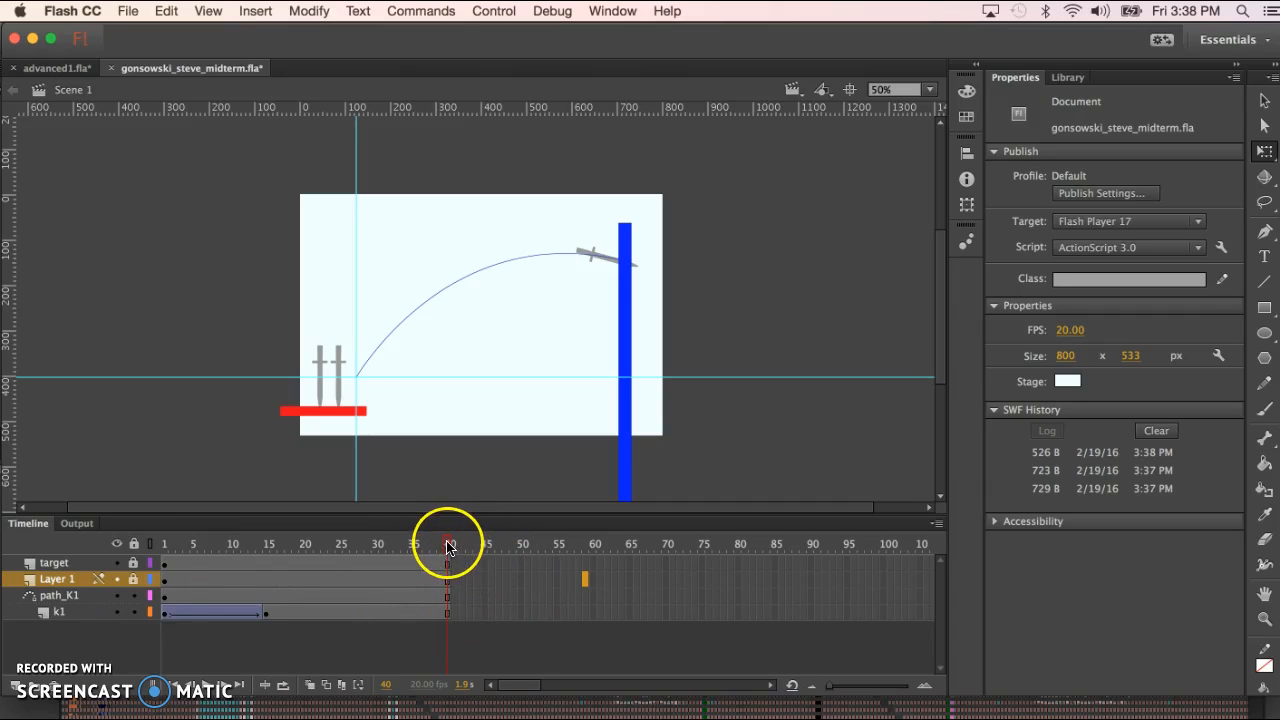
drag(449, 546, 330, 558)
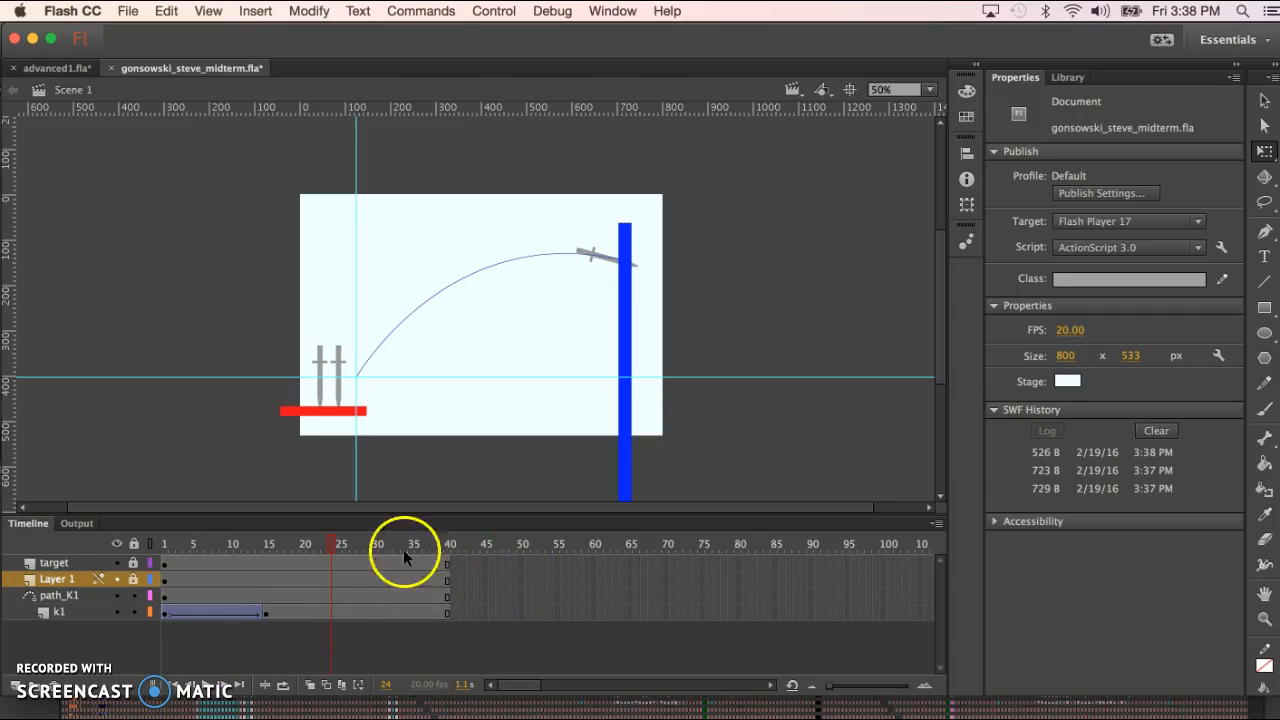
Insert blank keyframes at frame 41 on all four layers, and move the playhead back to frame 25
drag(452, 565, 452, 610)
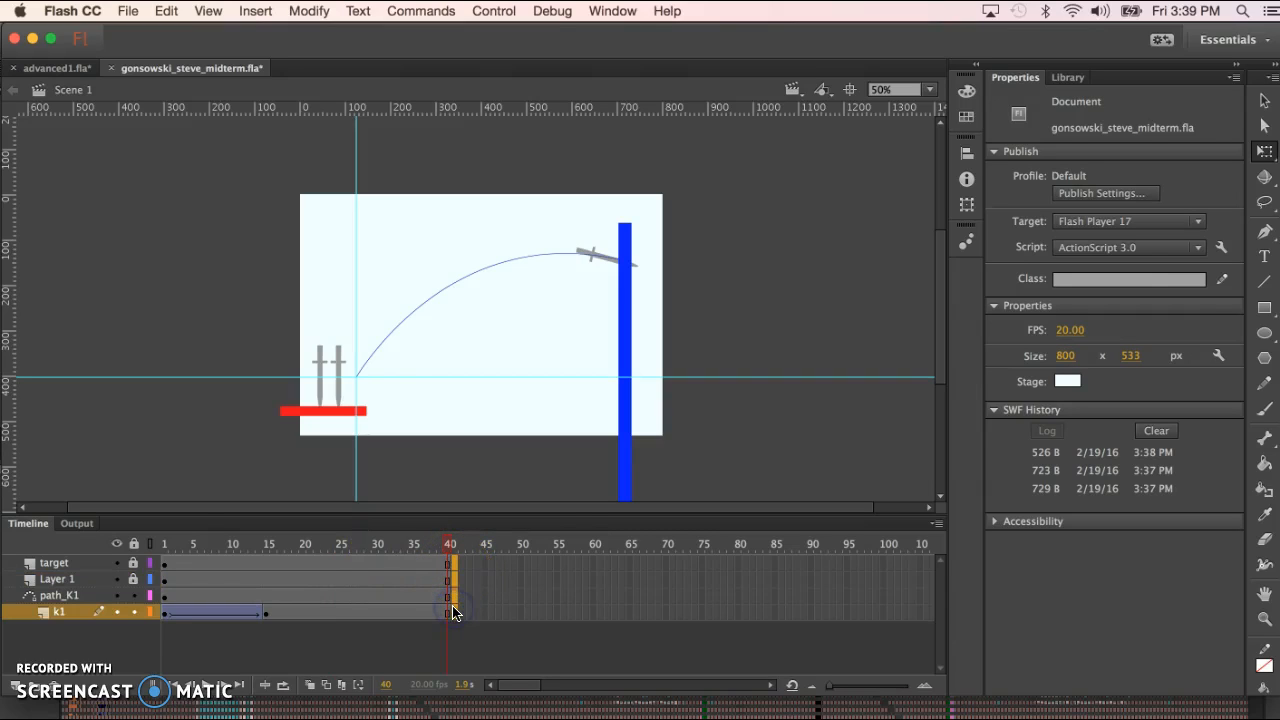
click(452, 613)
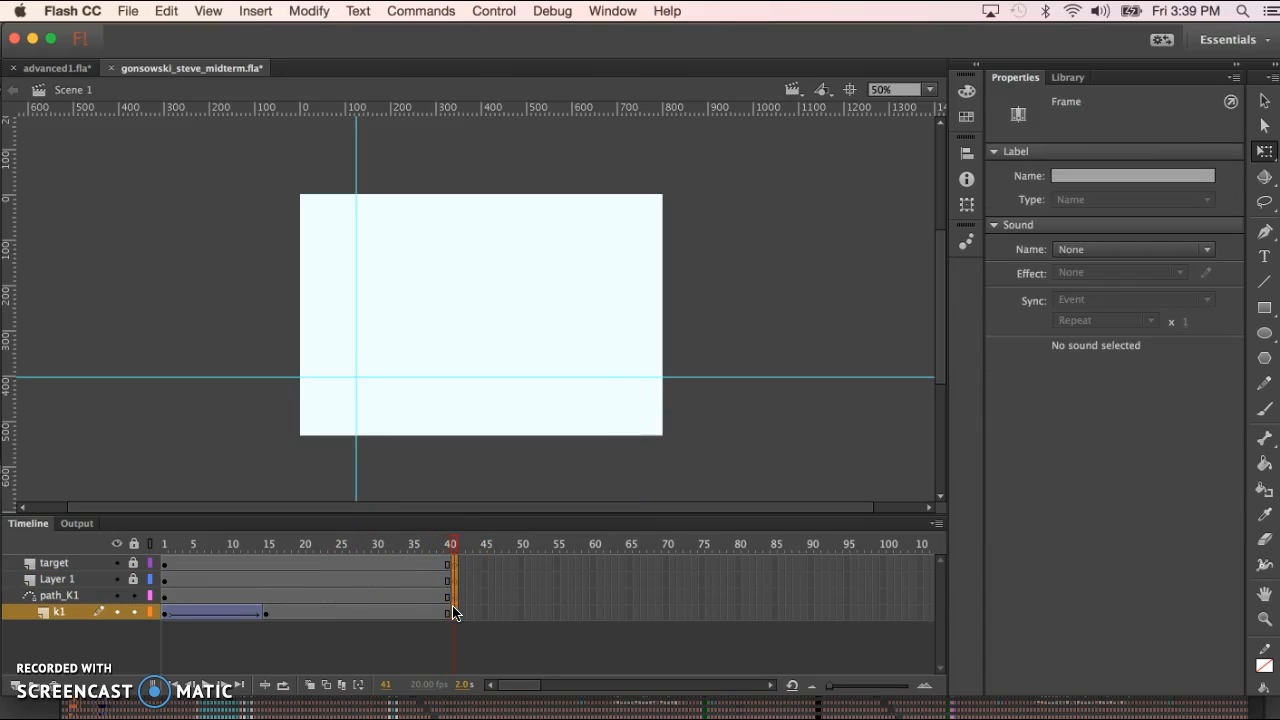
mouse_move(452, 543)
mouse_down()
mouse_move(285, 534)
mouse_move(453, 535)
mouse_up()
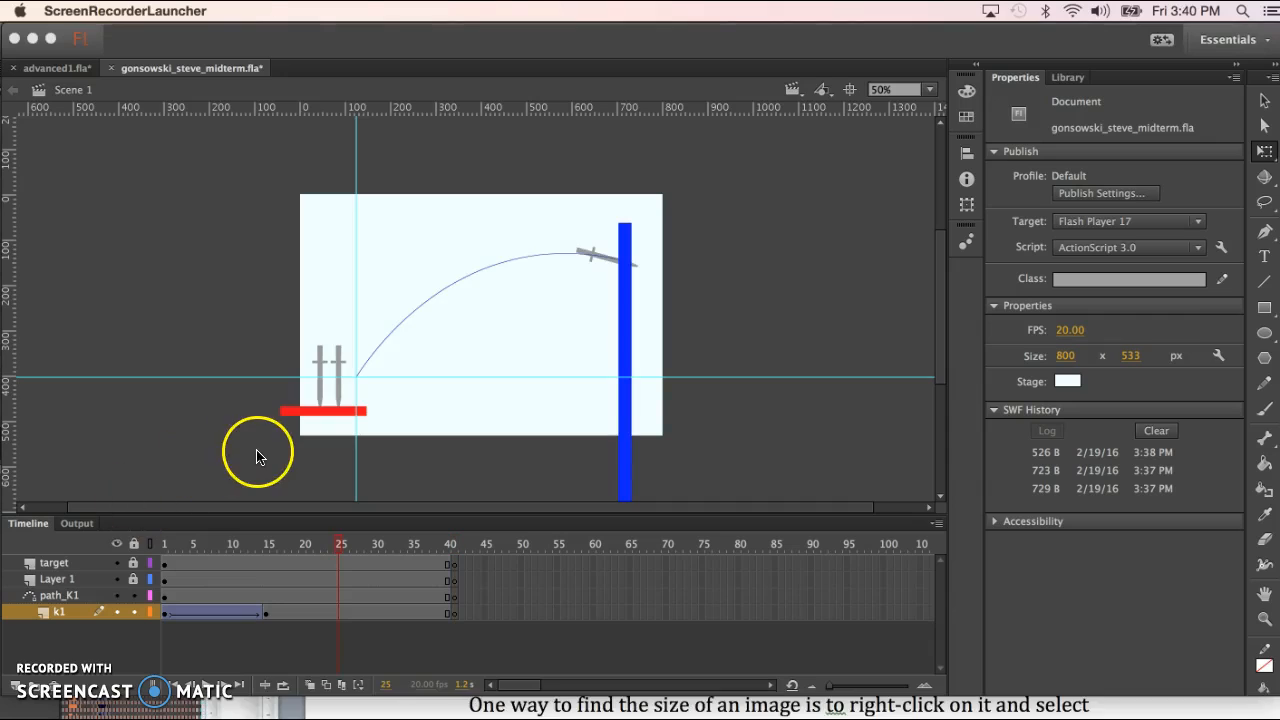
Add a new layer directly above path_K1 and name it K2
click(257, 451)
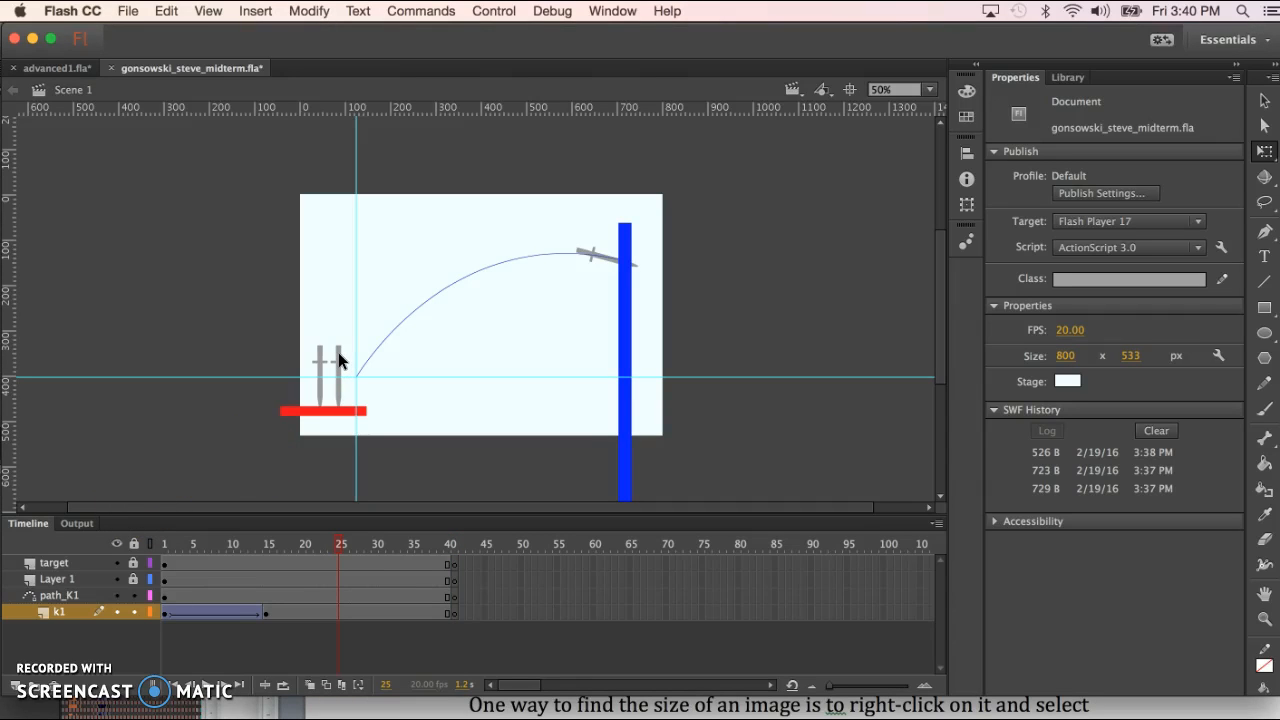
click(60, 596)
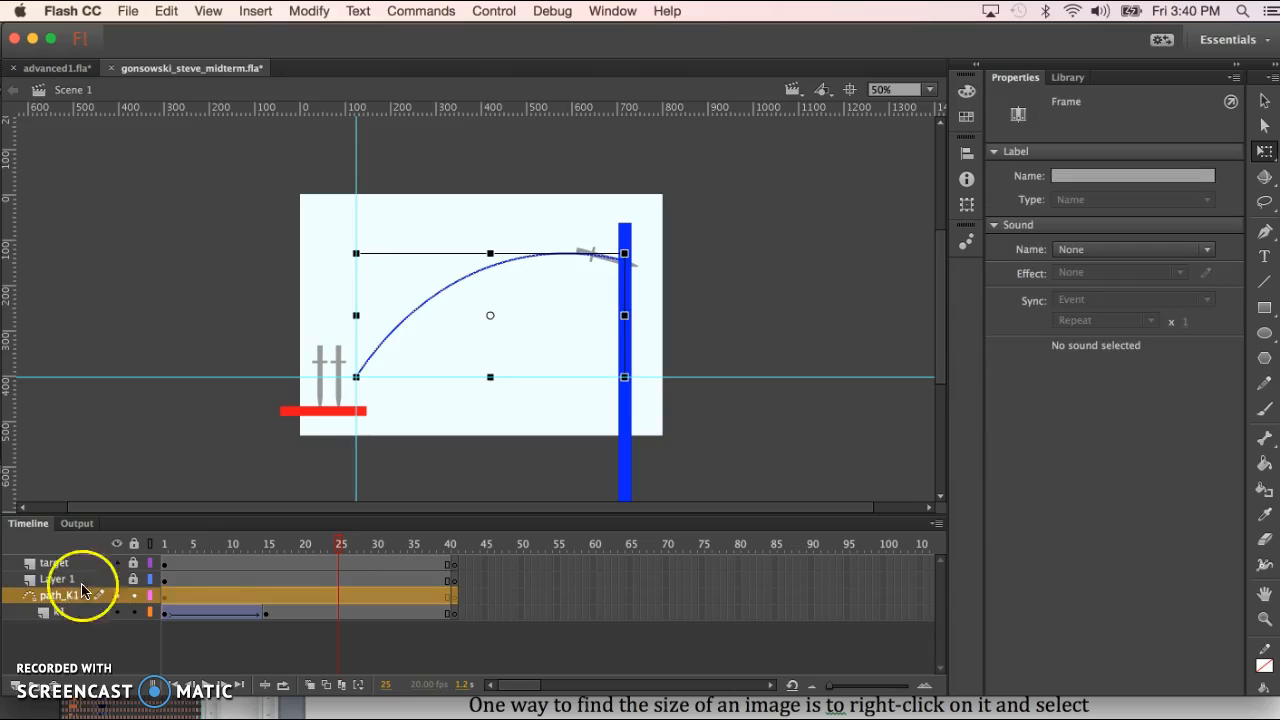
click(15, 688)
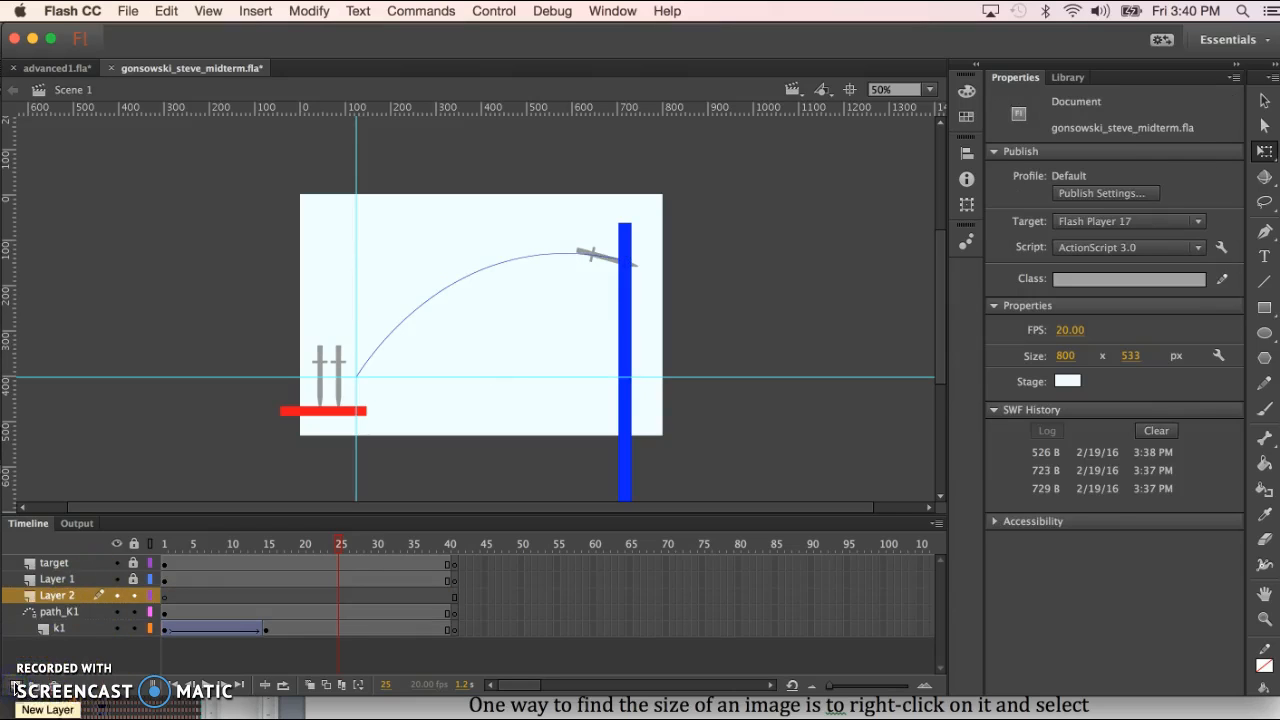
double_click(57, 595)
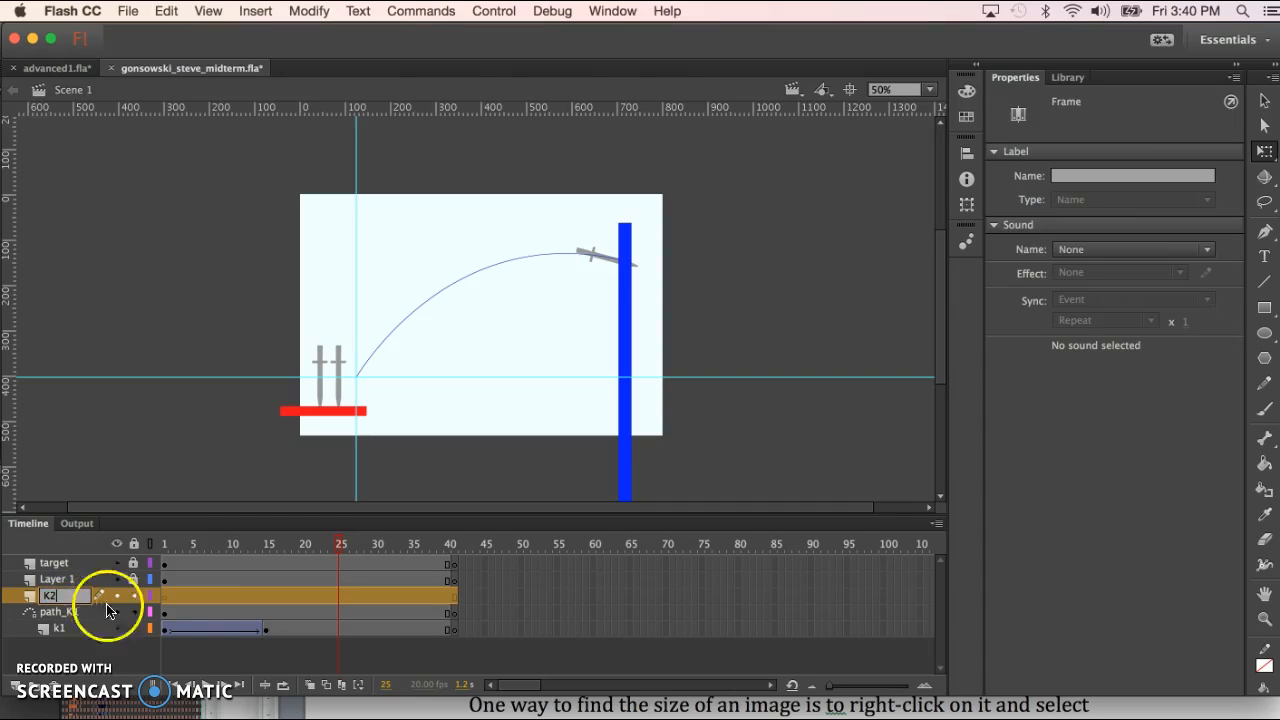
click(107, 647)
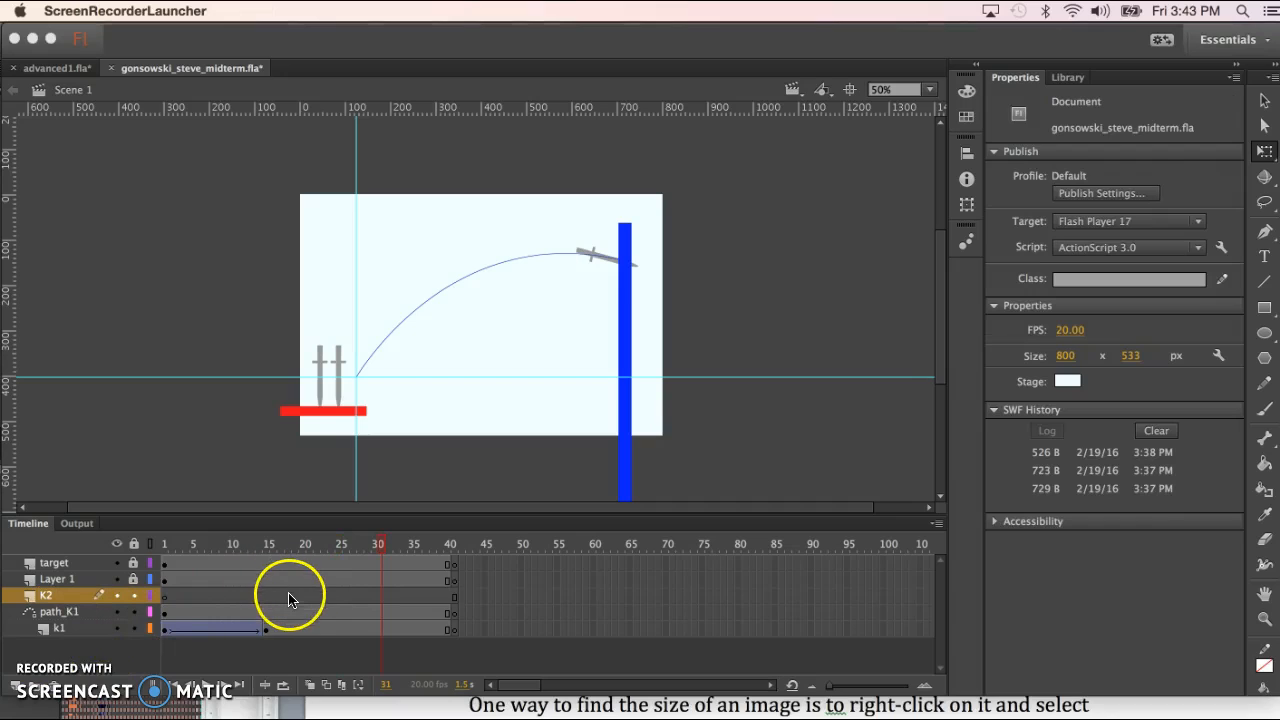
Insert a keyframe at frame 20 on K2 and draw a spiral Pen path from above the standing knives, looping inward, then out through the blue target
click(304, 598)
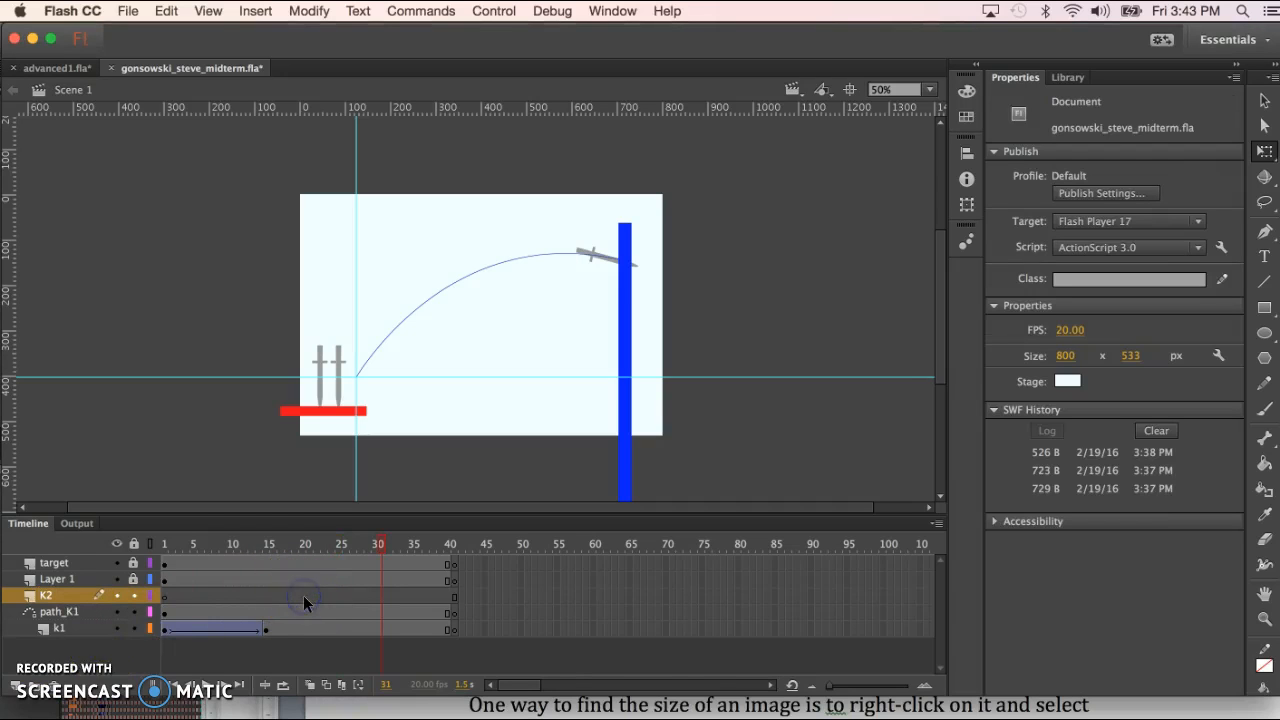
click(304, 598)
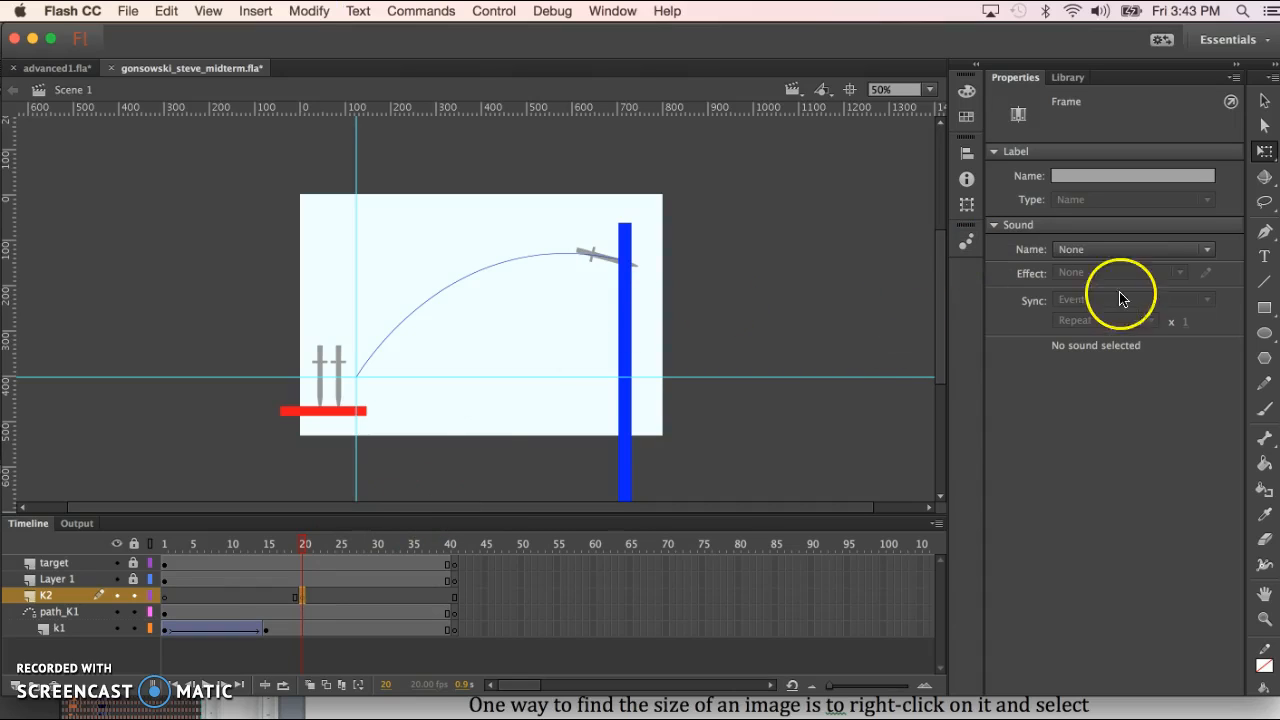
click(1263, 232)
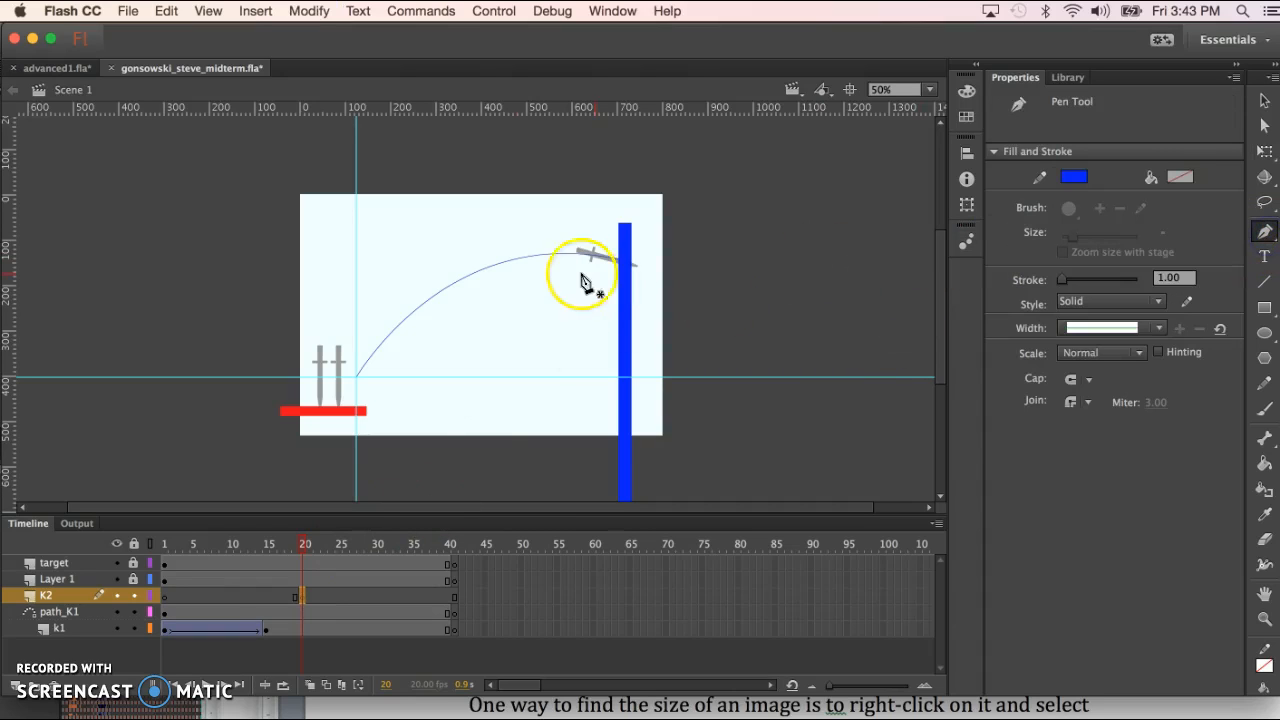
click(331, 313)
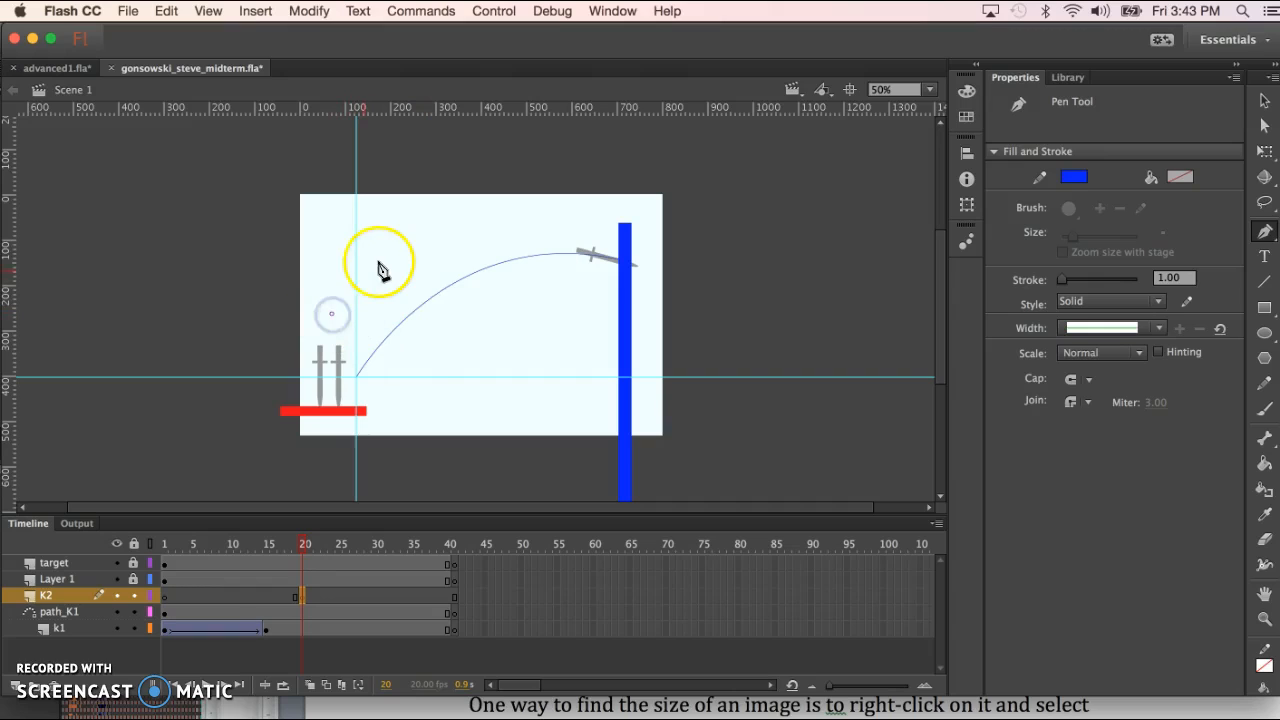
drag(393, 244, 438, 227)
drag(553, 229, 591, 241)
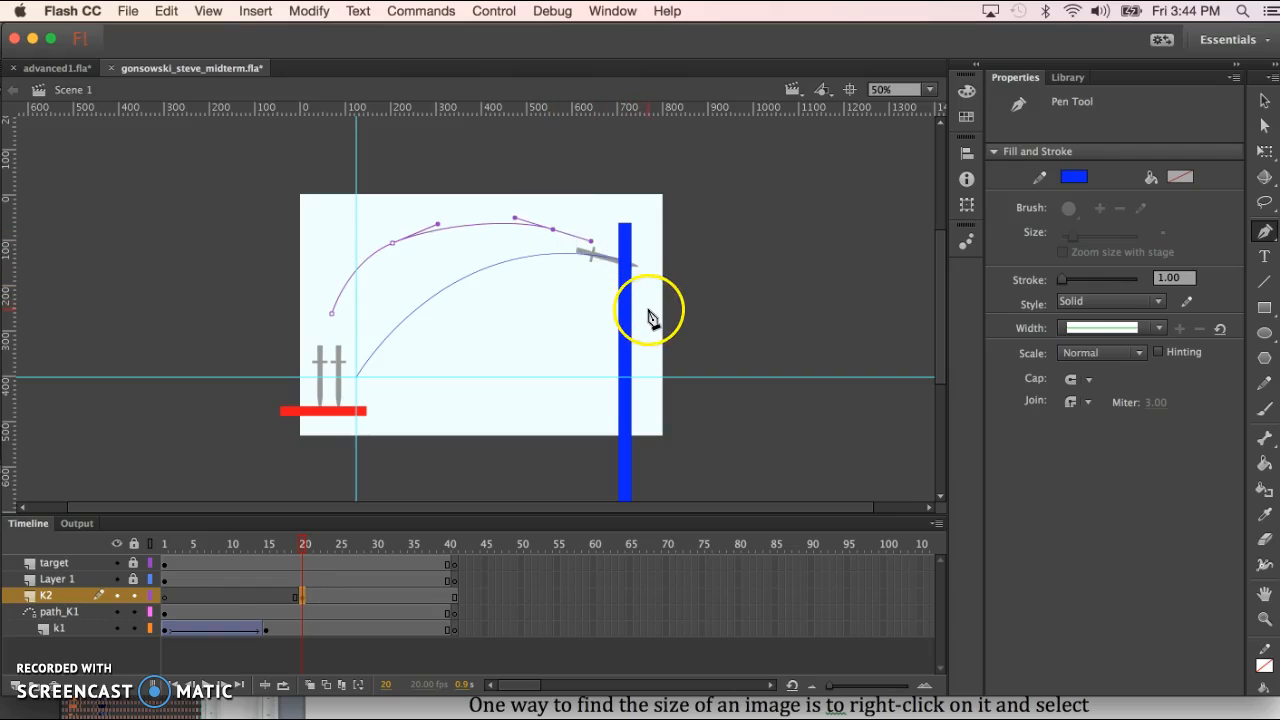
drag(650, 318, 658, 342)
click(594, 411)
drag(594, 411, 548, 427)
click(437, 421)
drag(437, 421, 381, 395)
click(375, 335)
drag(375, 335, 371, 294)
drag(508, 263, 568, 278)
drag(602, 314, 540, 300)
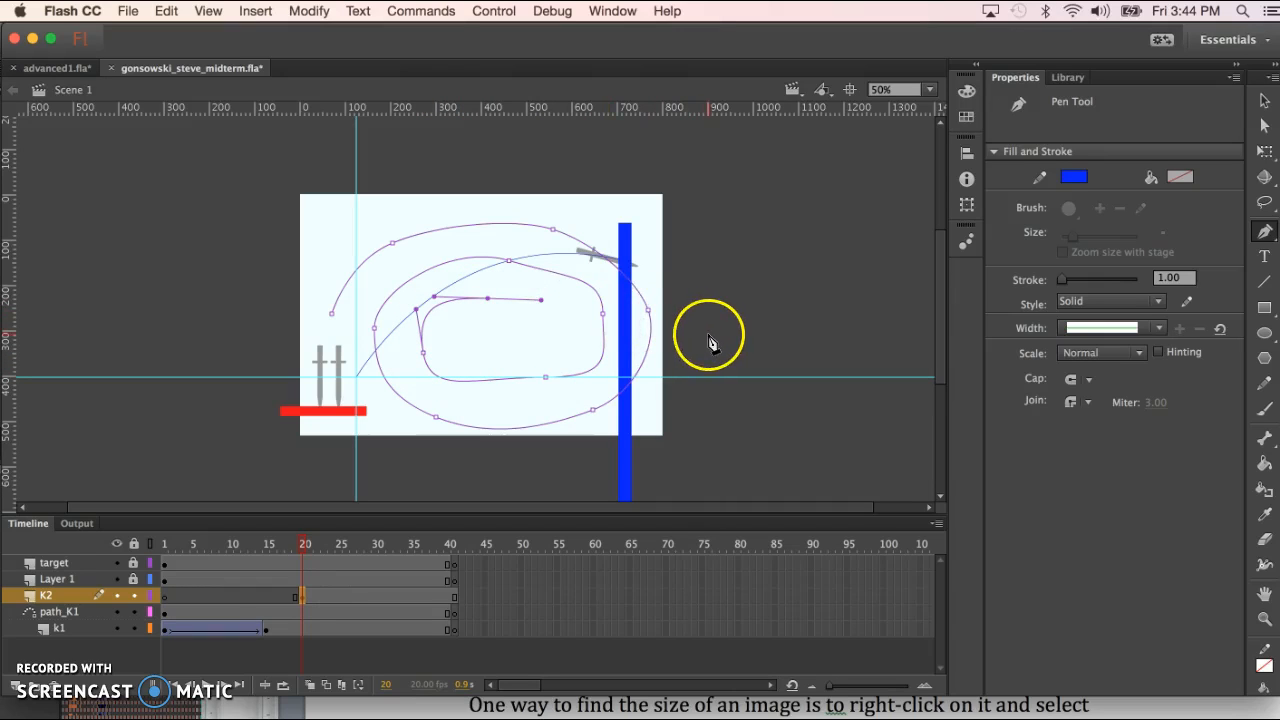
click(681, 336)
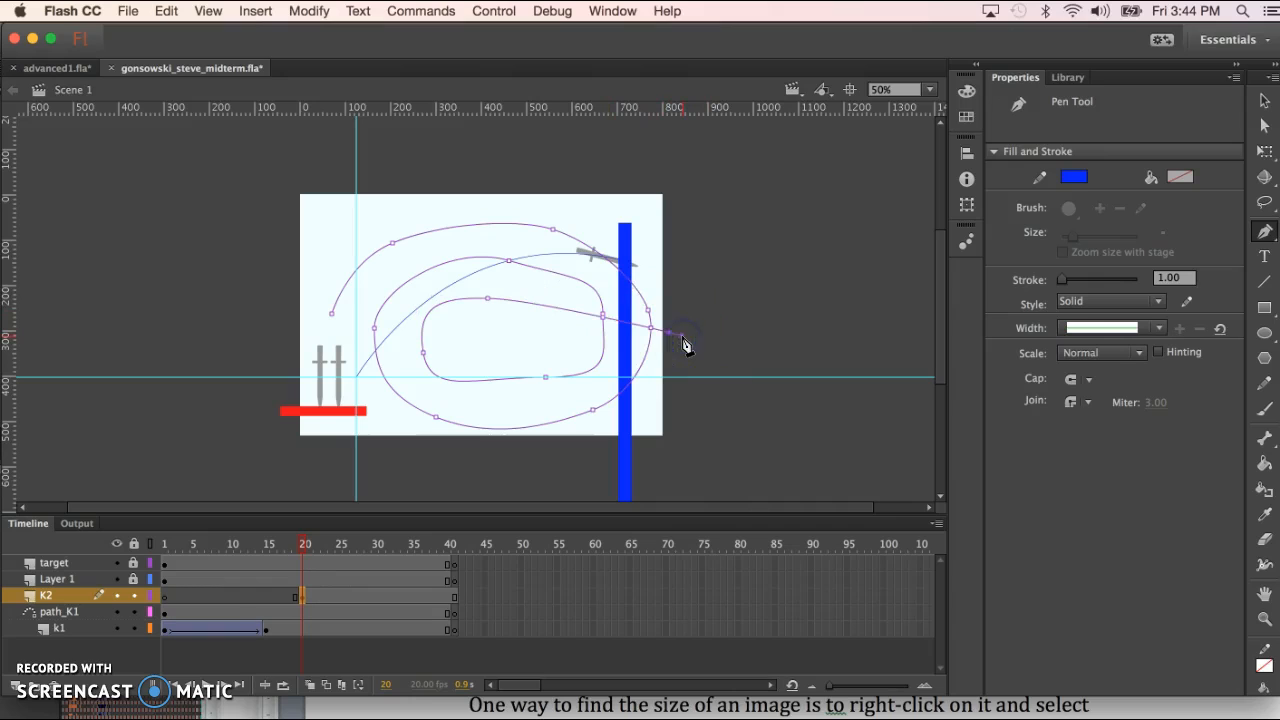
Unlock Layer 1 and distribute its right standing throwing knife to a separate layer
click(68, 582)
click(133, 579)
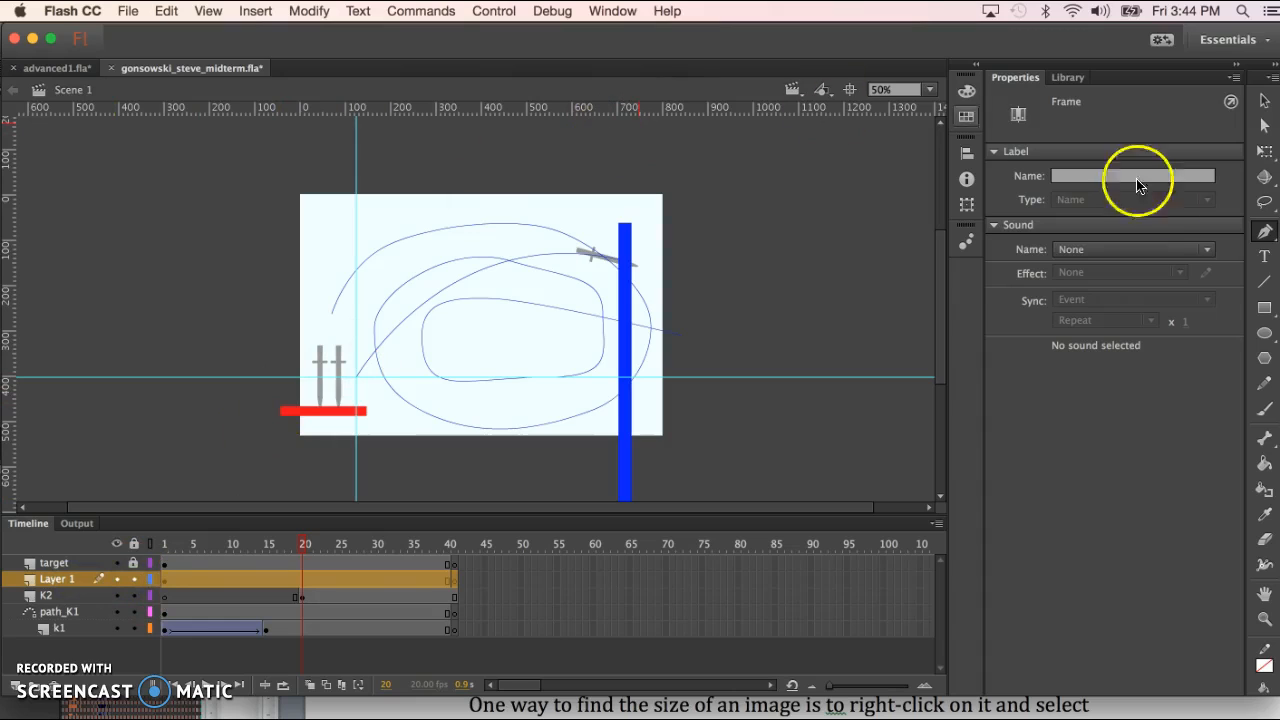
click(1264, 100)
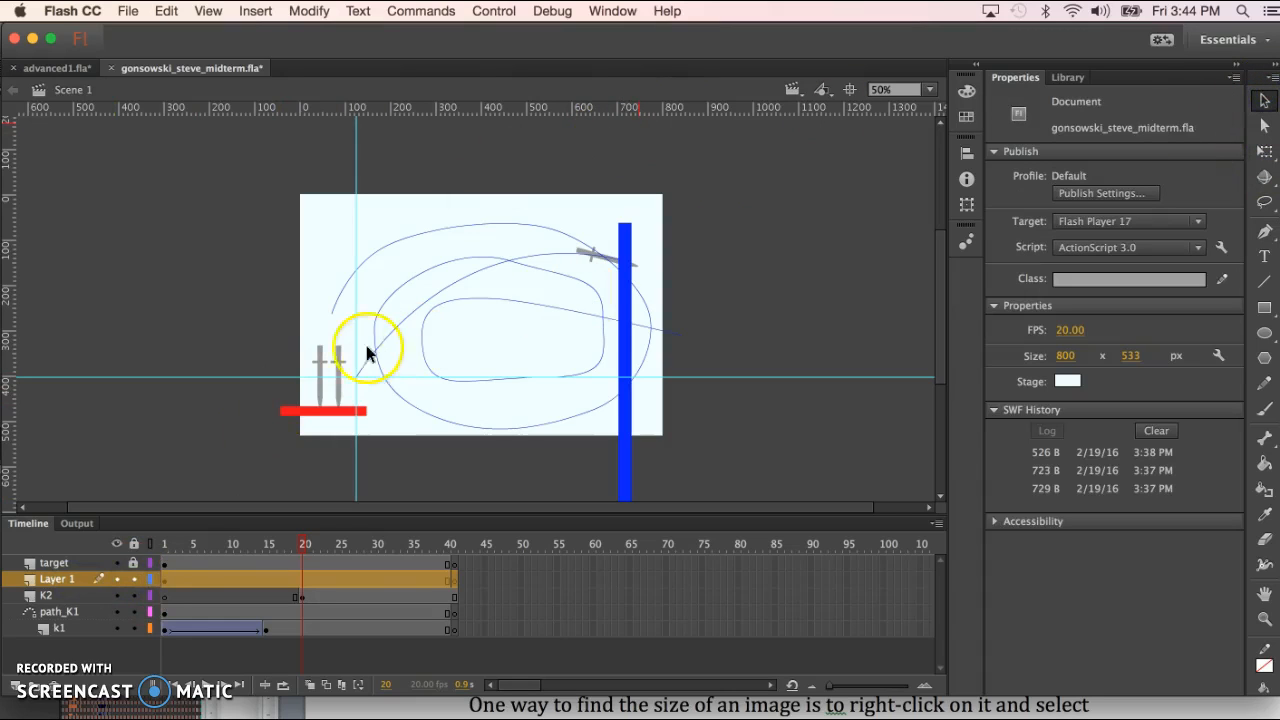
click(337, 355)
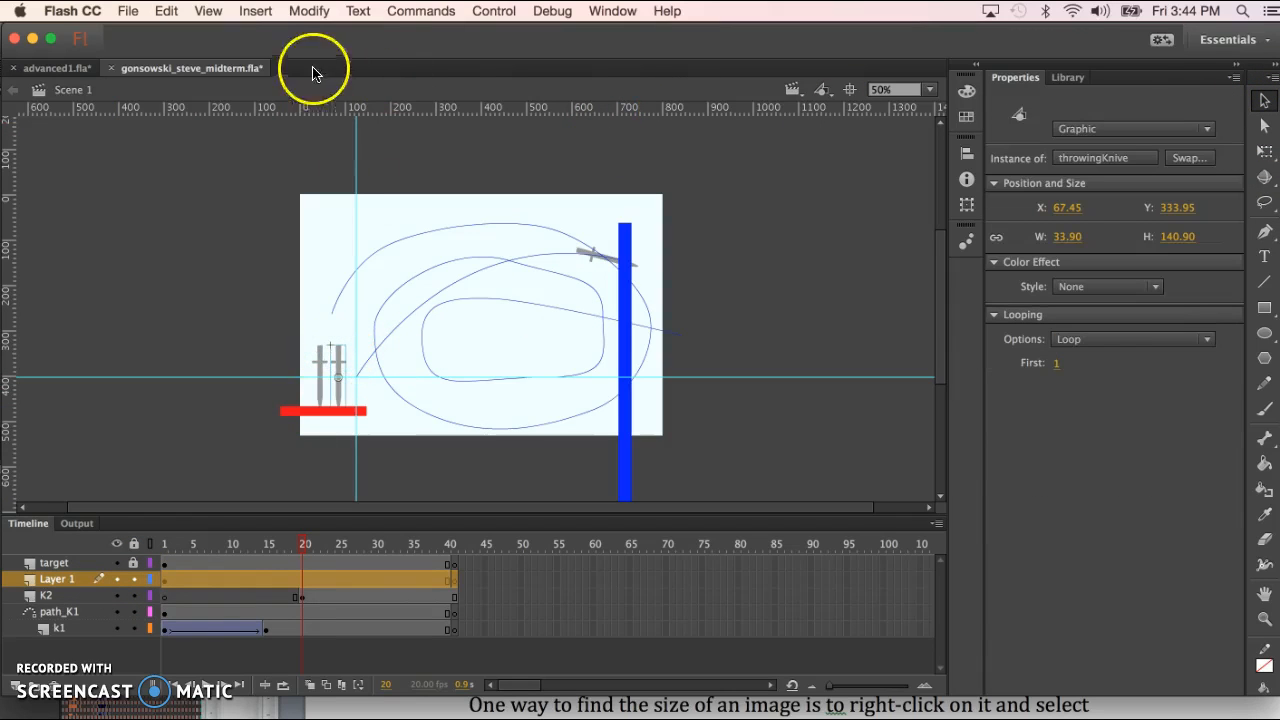
click(306, 11)
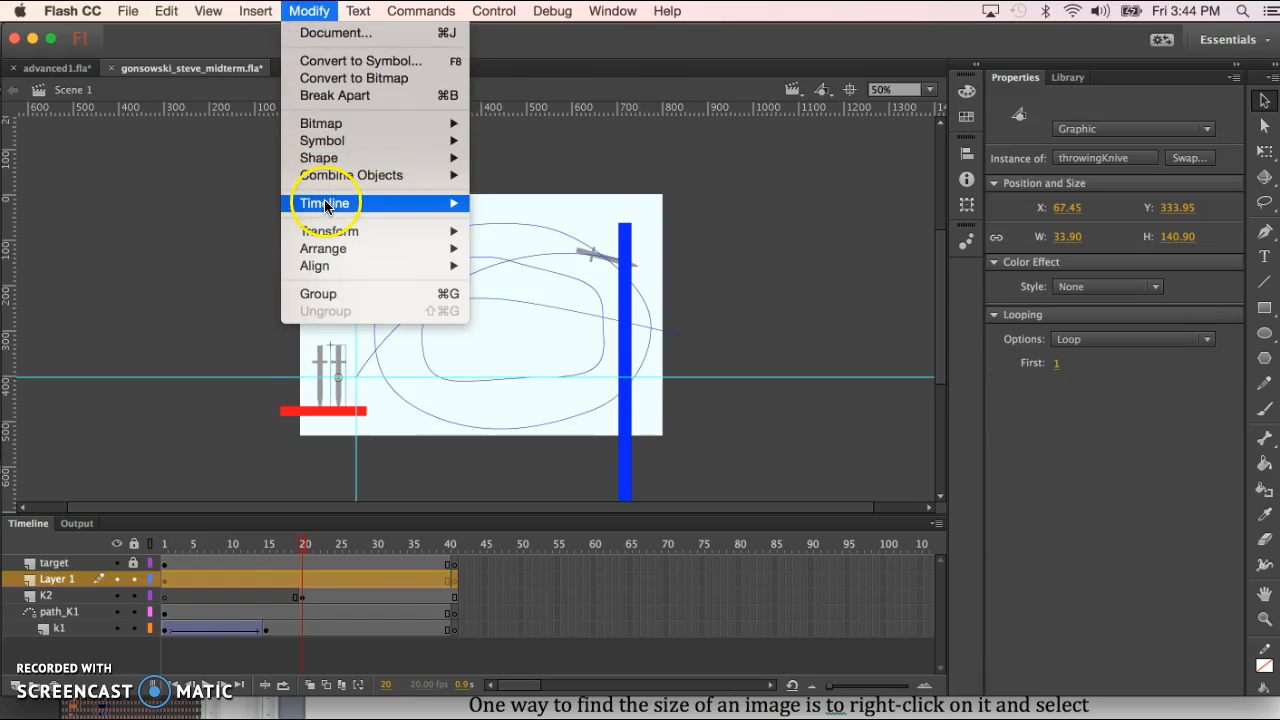
mouse_move(362, 205)
click(520, 203)
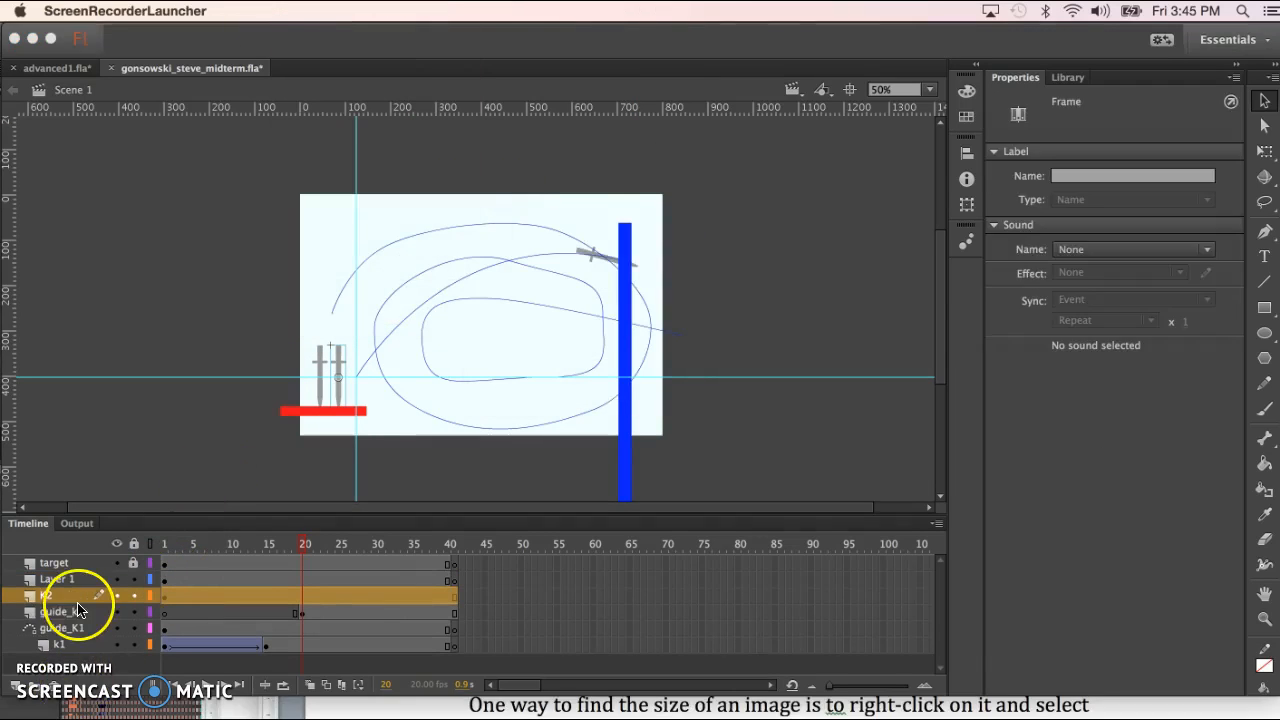
Review the guide_K1, guide_k2 and K2 layers, and set the guide_k2 layer's type to Guide
click(61, 628)
click(70, 631)
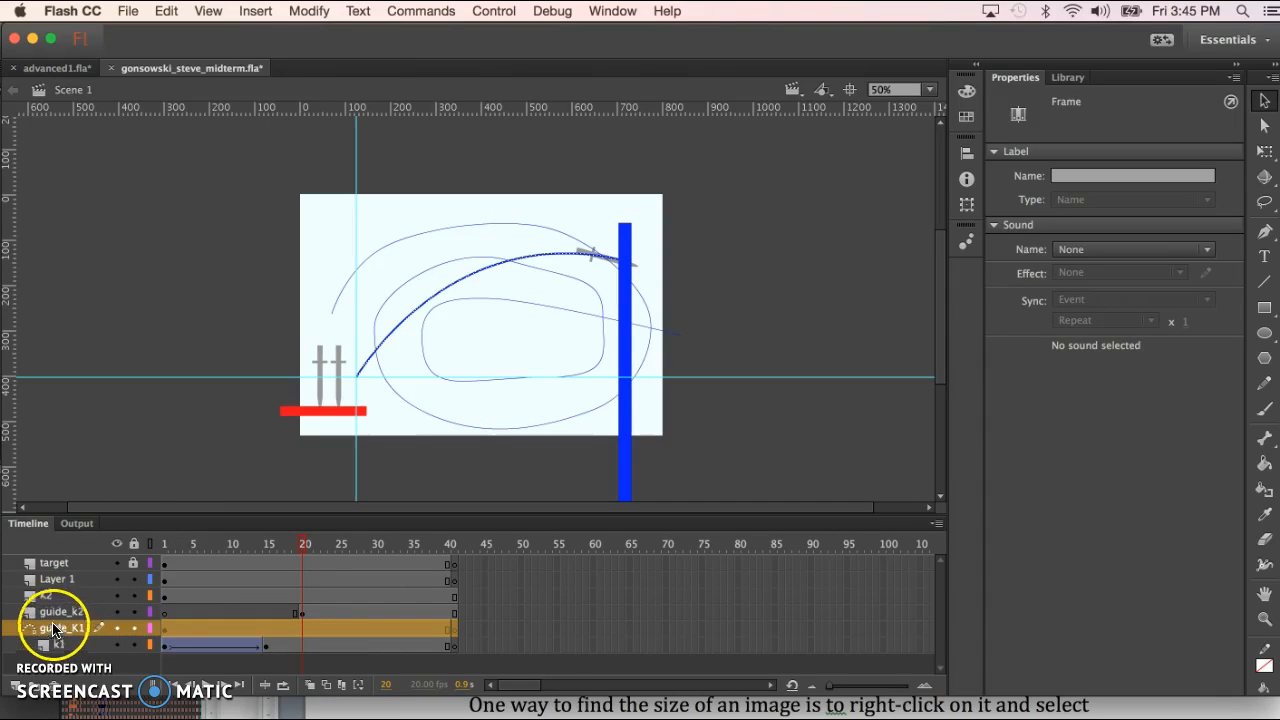
click(57, 611)
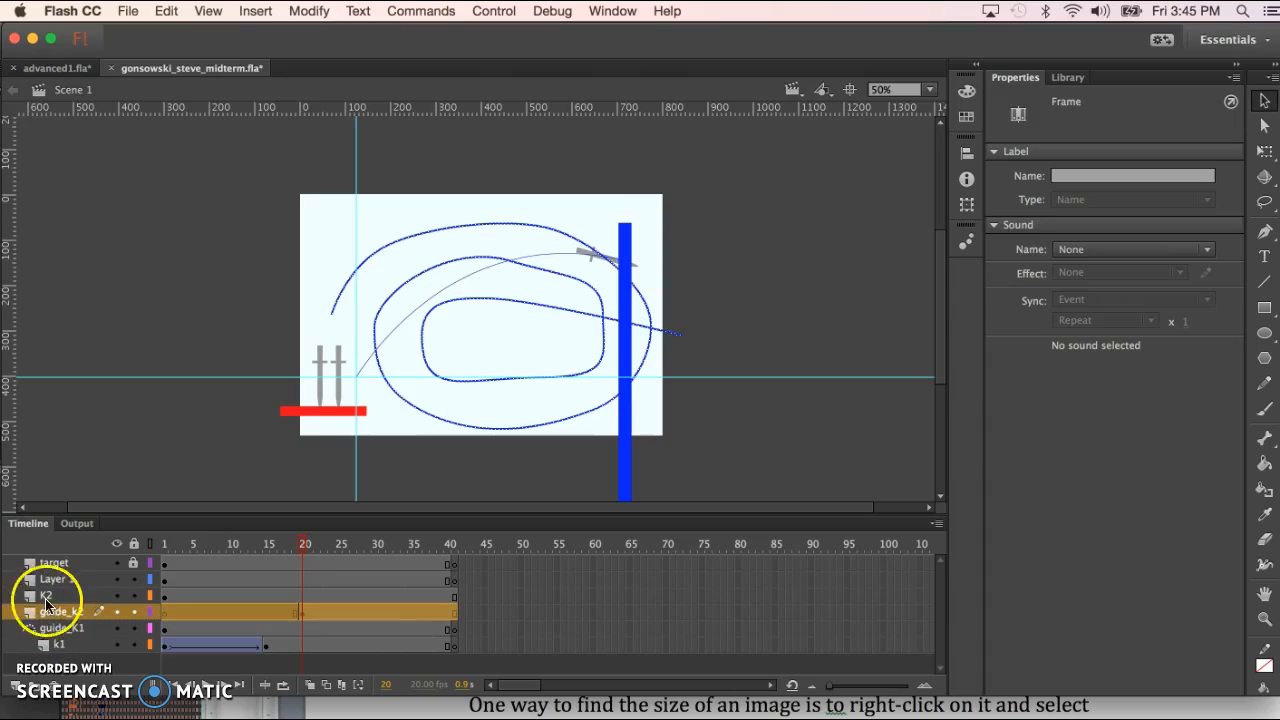
click(47, 597)
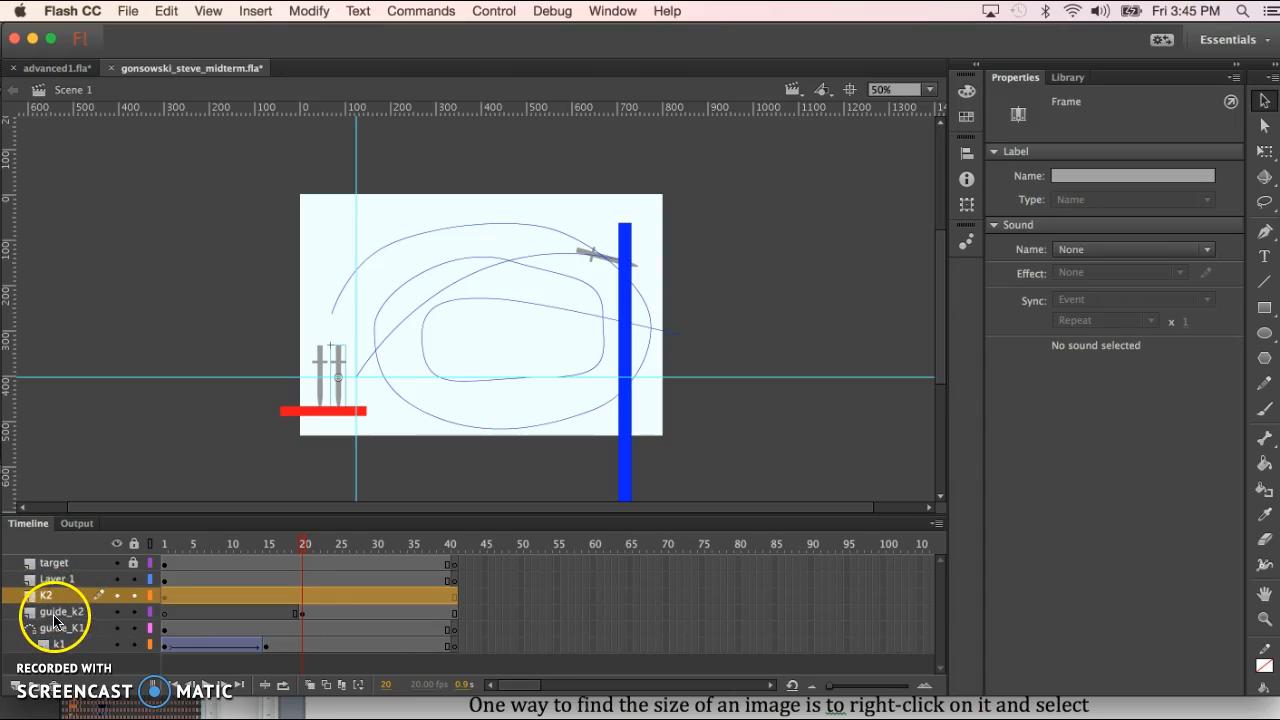
click(33, 615)
double_click(33, 615)
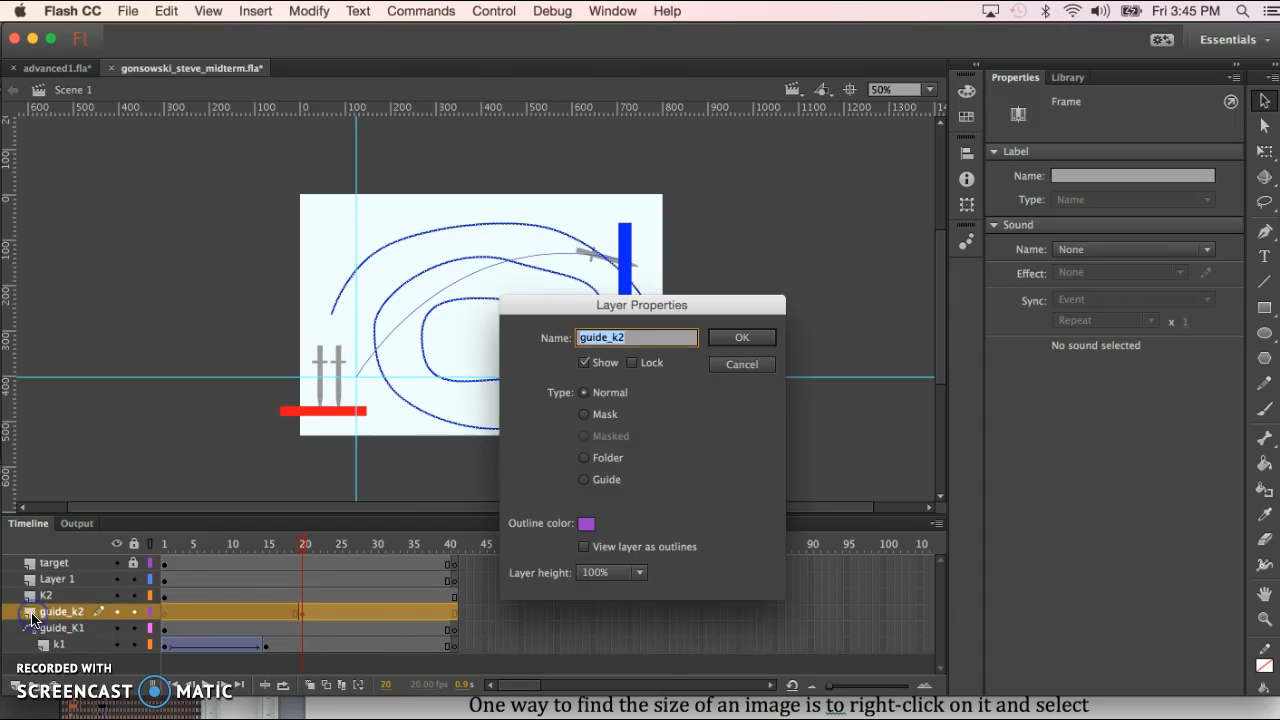
click(585, 484)
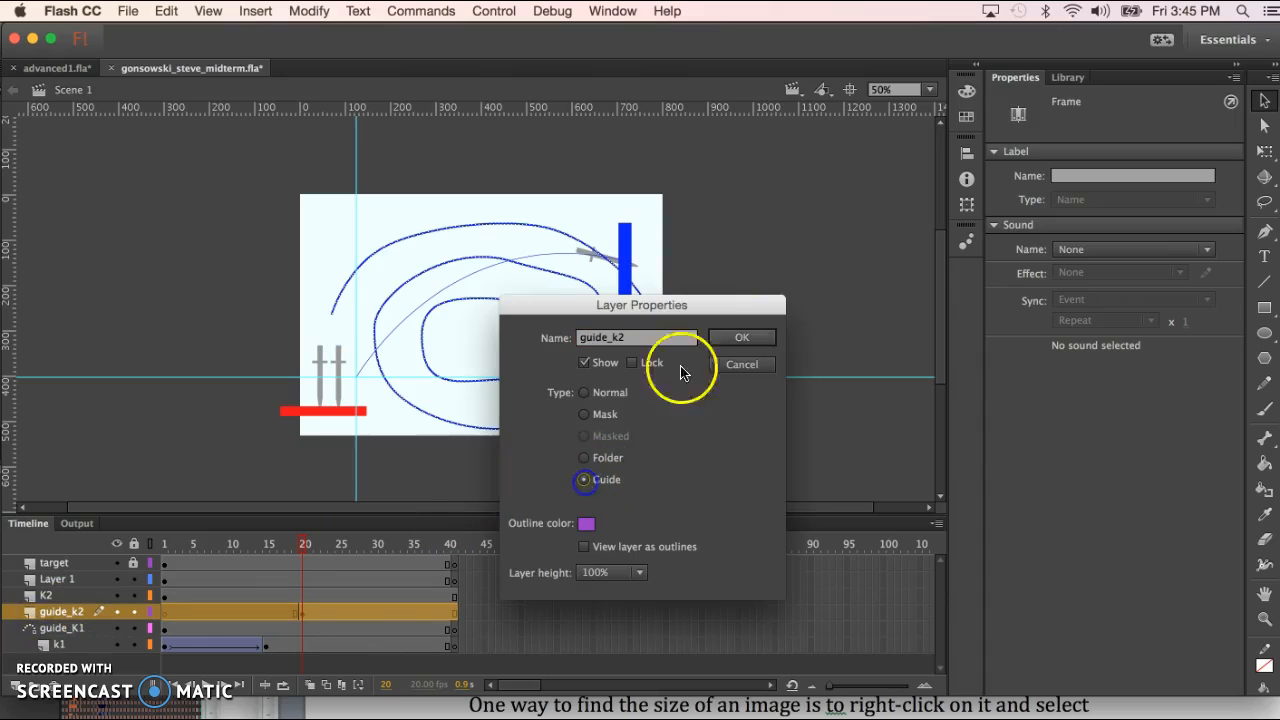
click(745, 336)
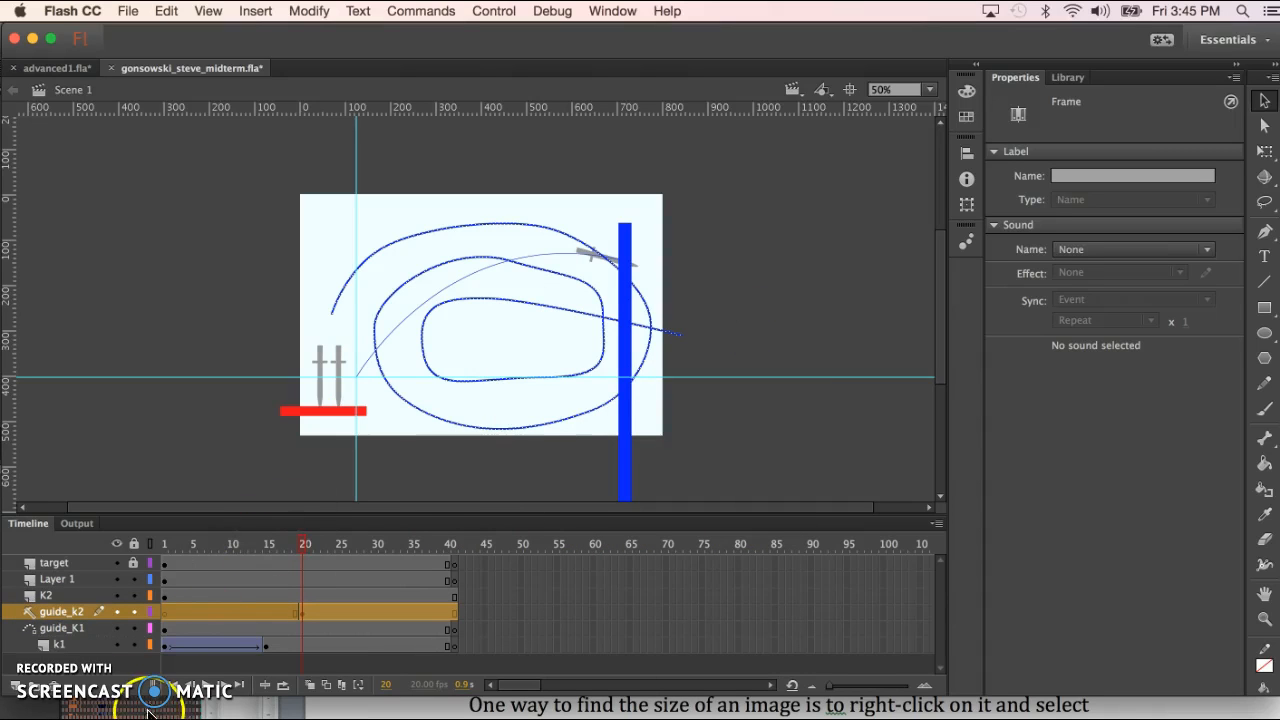
Insert a keyframe at frame 20 on the K2 layer
click(44, 598)
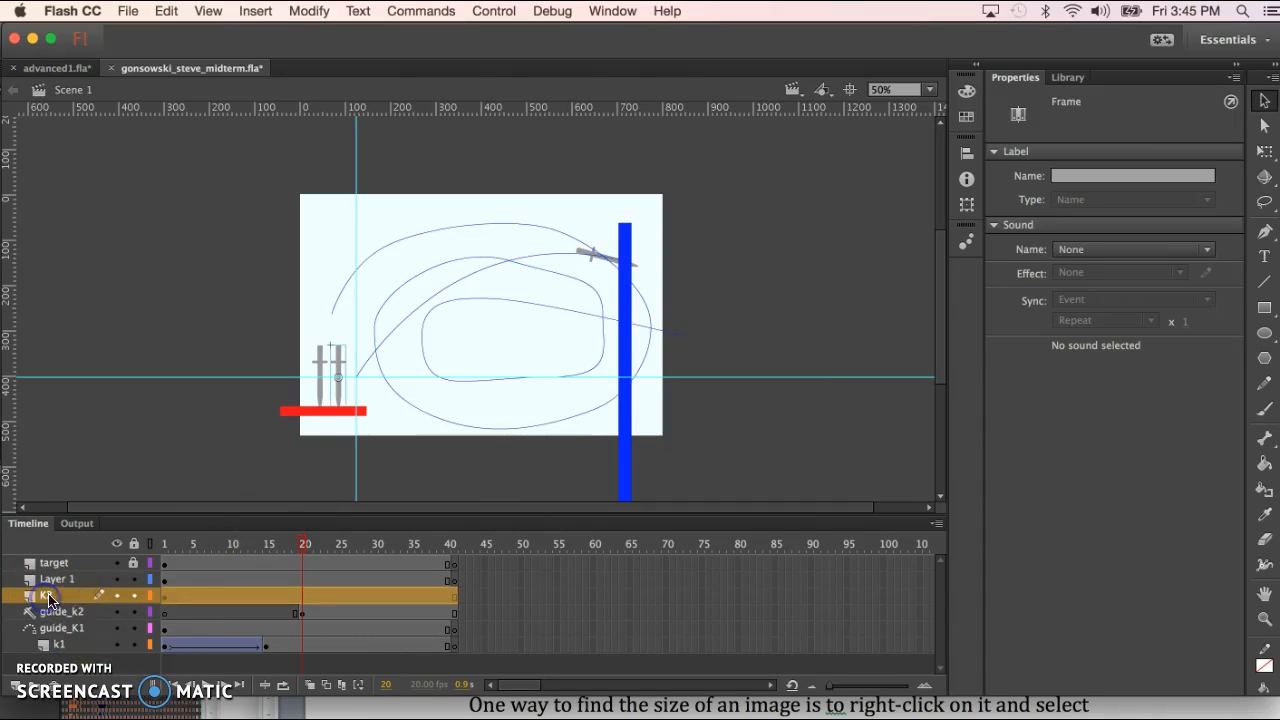
click(163, 595)
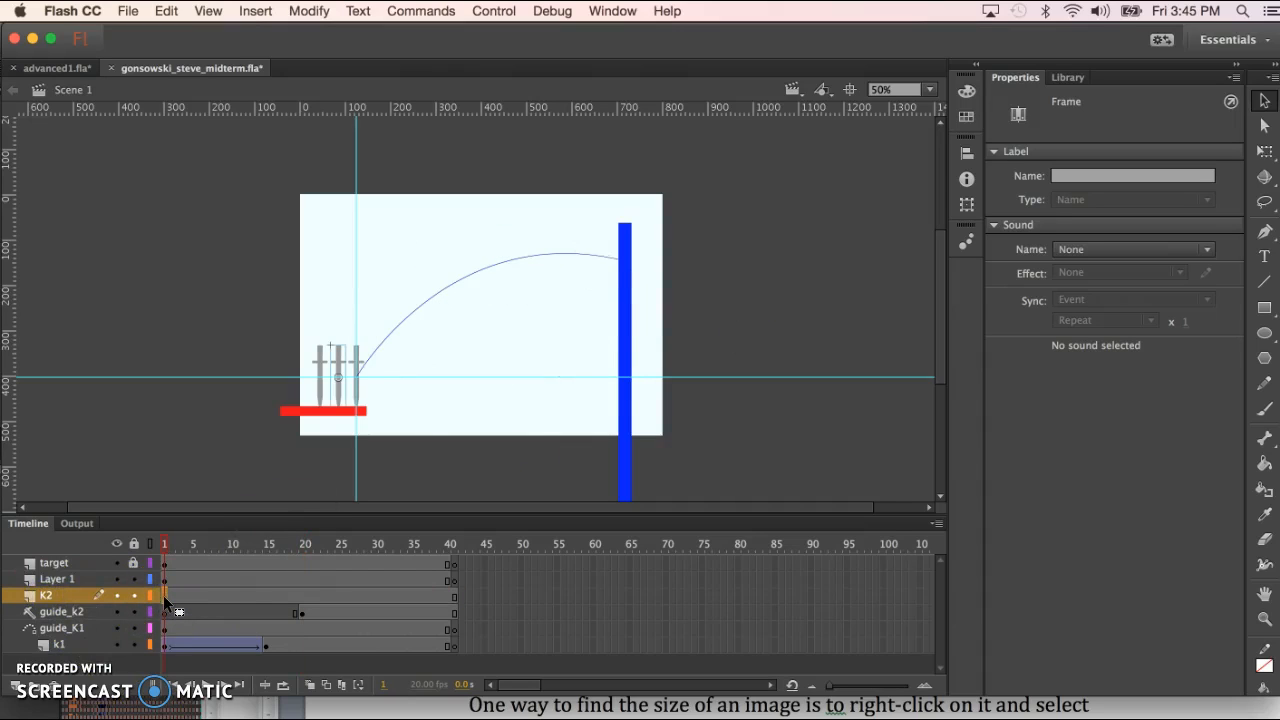
click(303, 595)
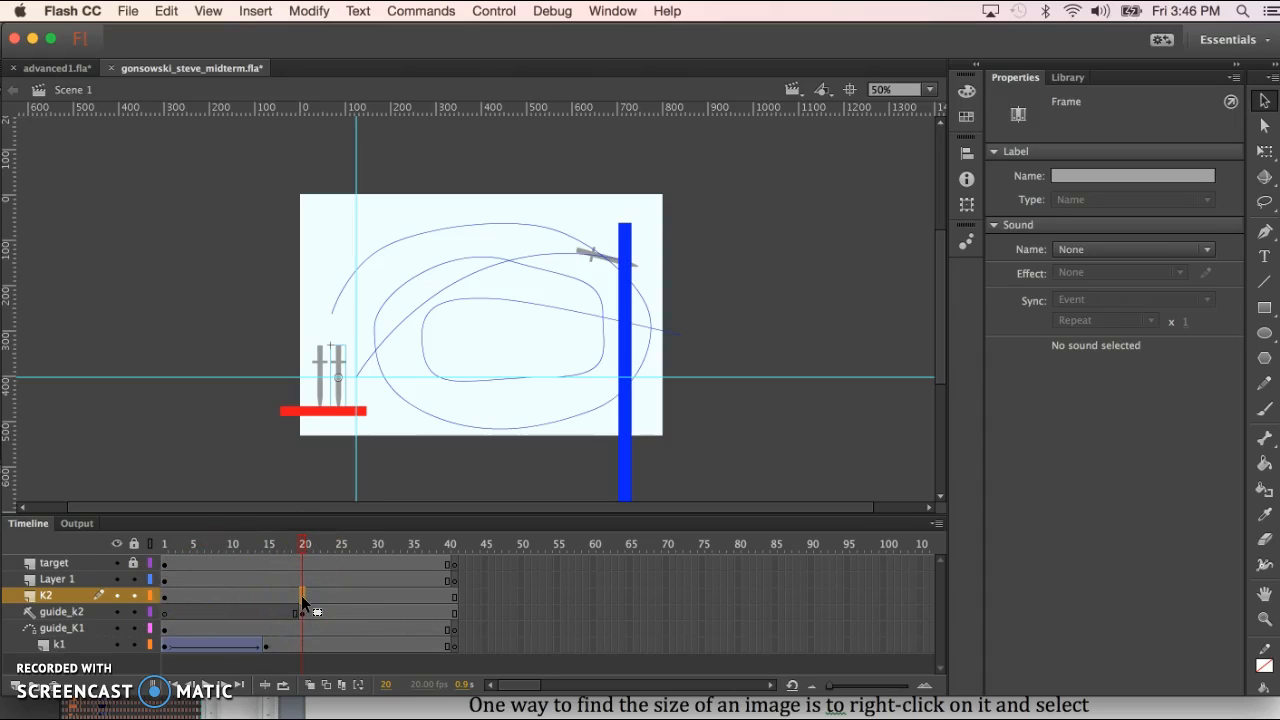
key(F6)
Nest K2 beneath guide_k2 as a guided layer and place its frame 20 knife on the spiral path's starting point
click(50, 597)
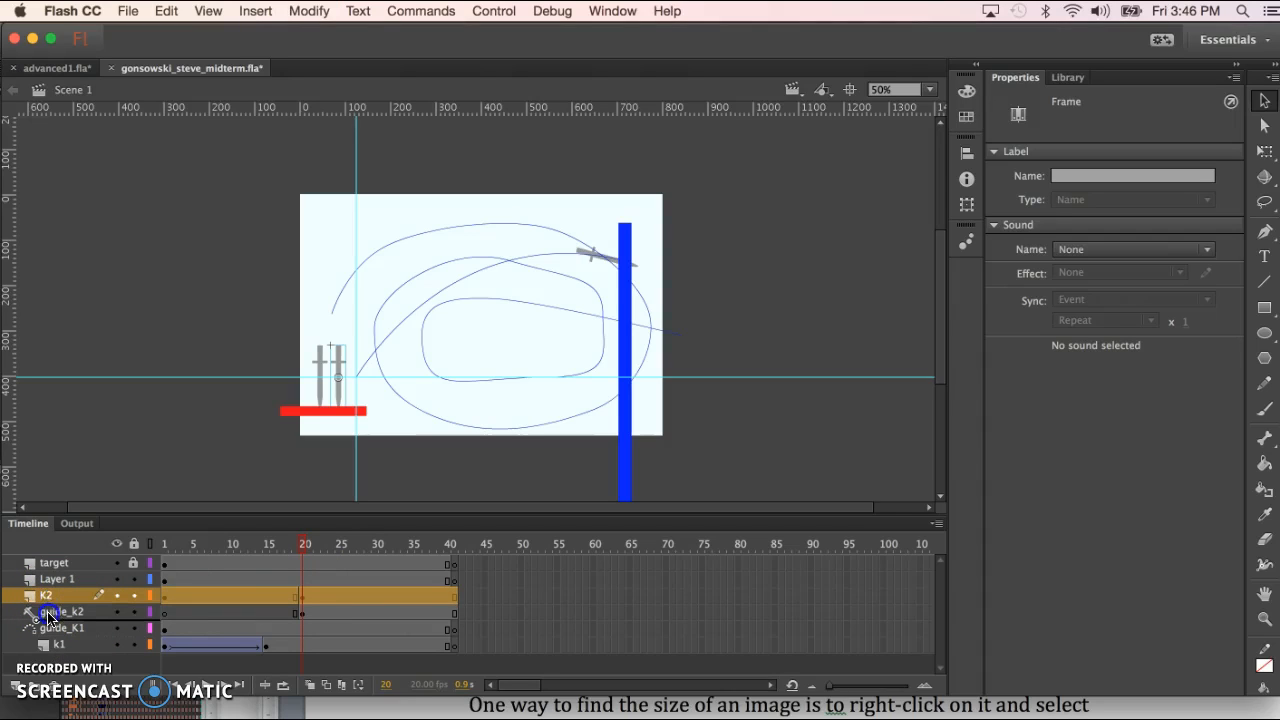
mouse_move(47, 620)
mouse_down()
mouse_move(48, 608)
mouse_move(50, 620)
mouse_up()
drag(38, 620, 38, 619)
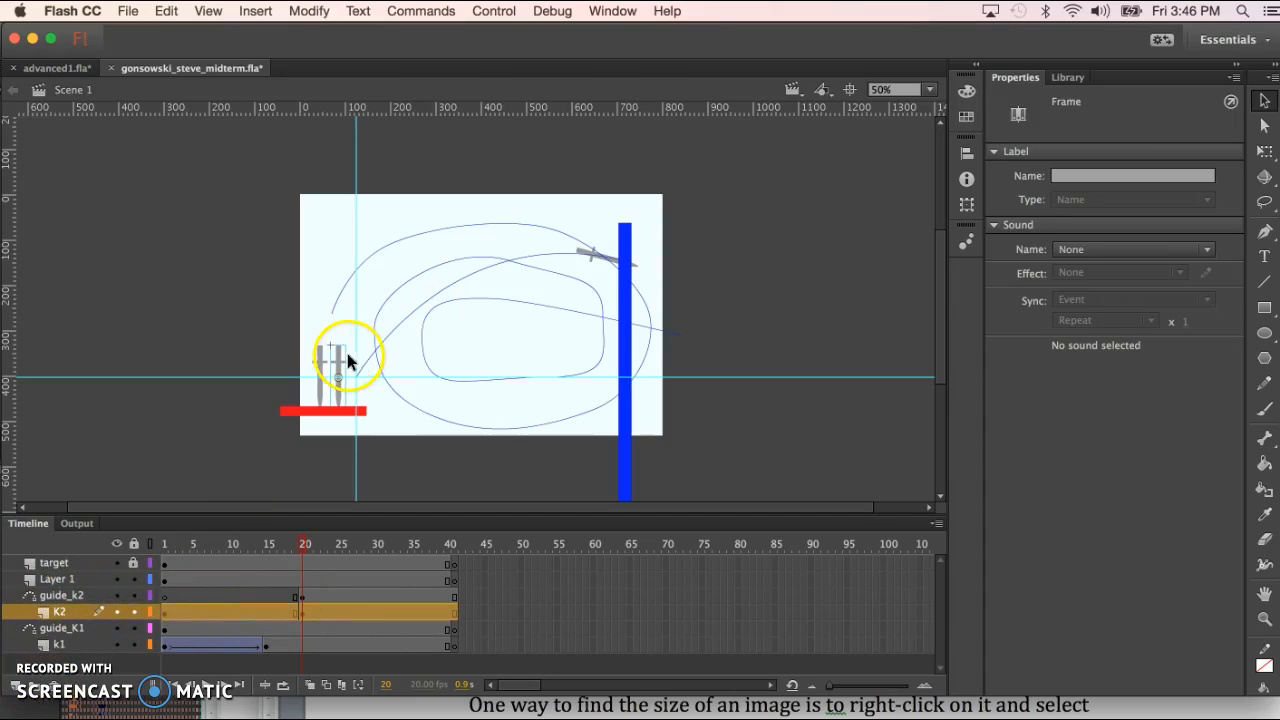
drag(337, 368, 329, 311)
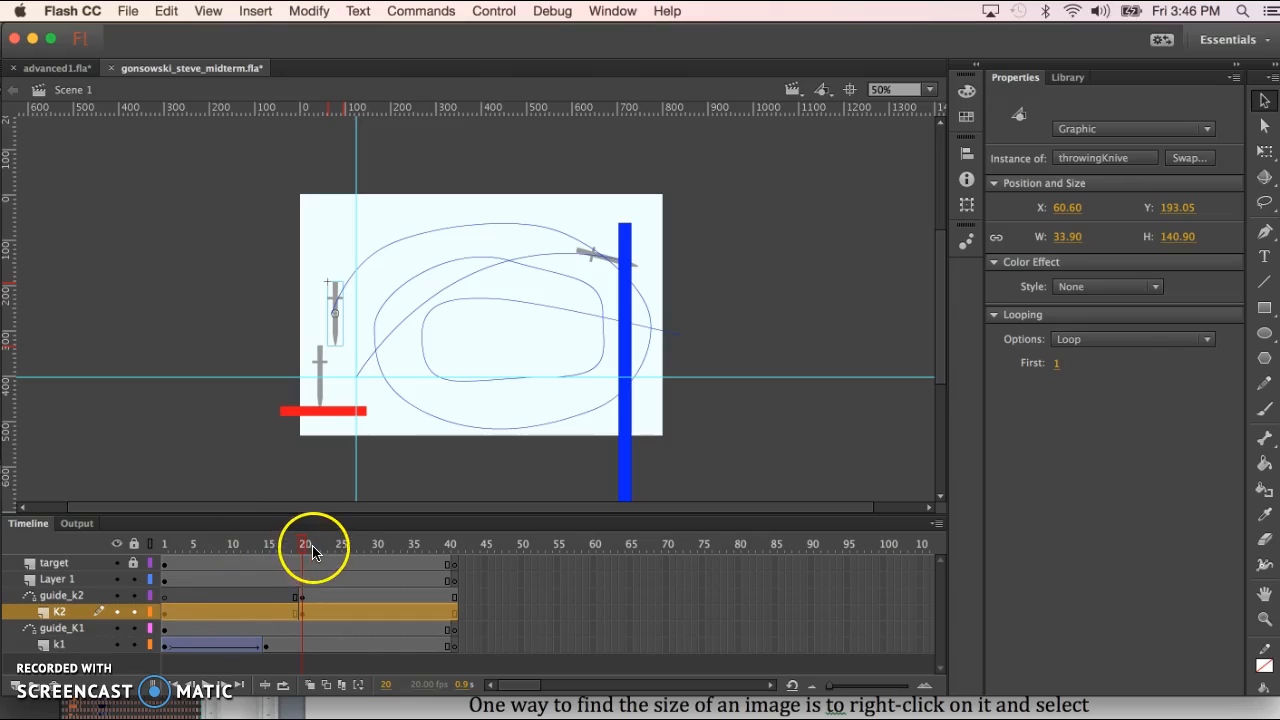
Insert a keyframe at frame 35 on K2 and lock the guide_k2 layer
click(413, 608)
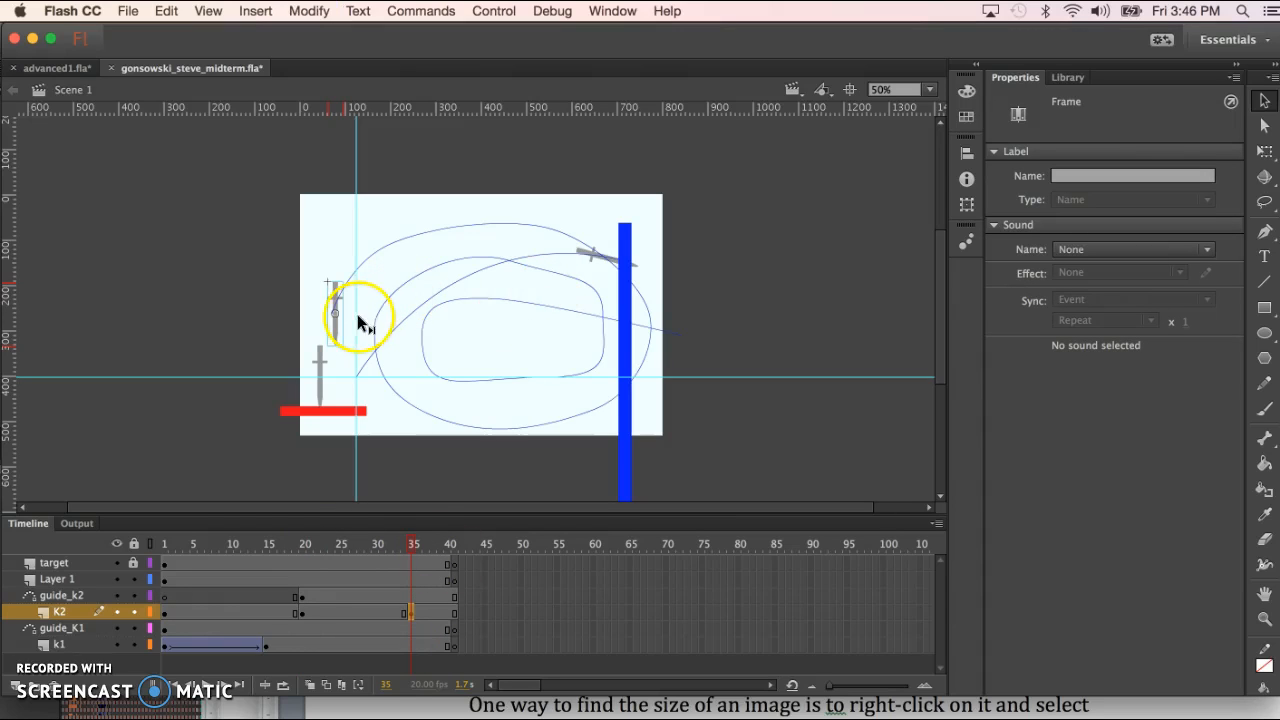
drag(334, 317, 495, 343)
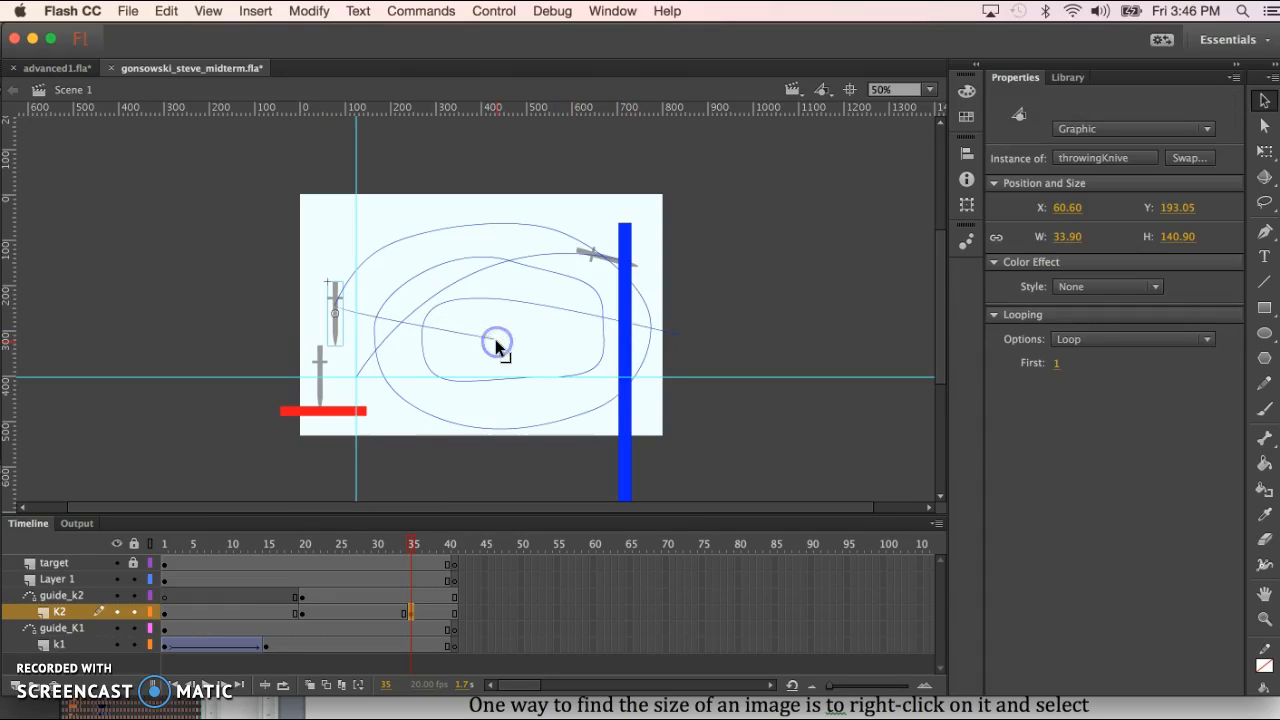
key(super+z)
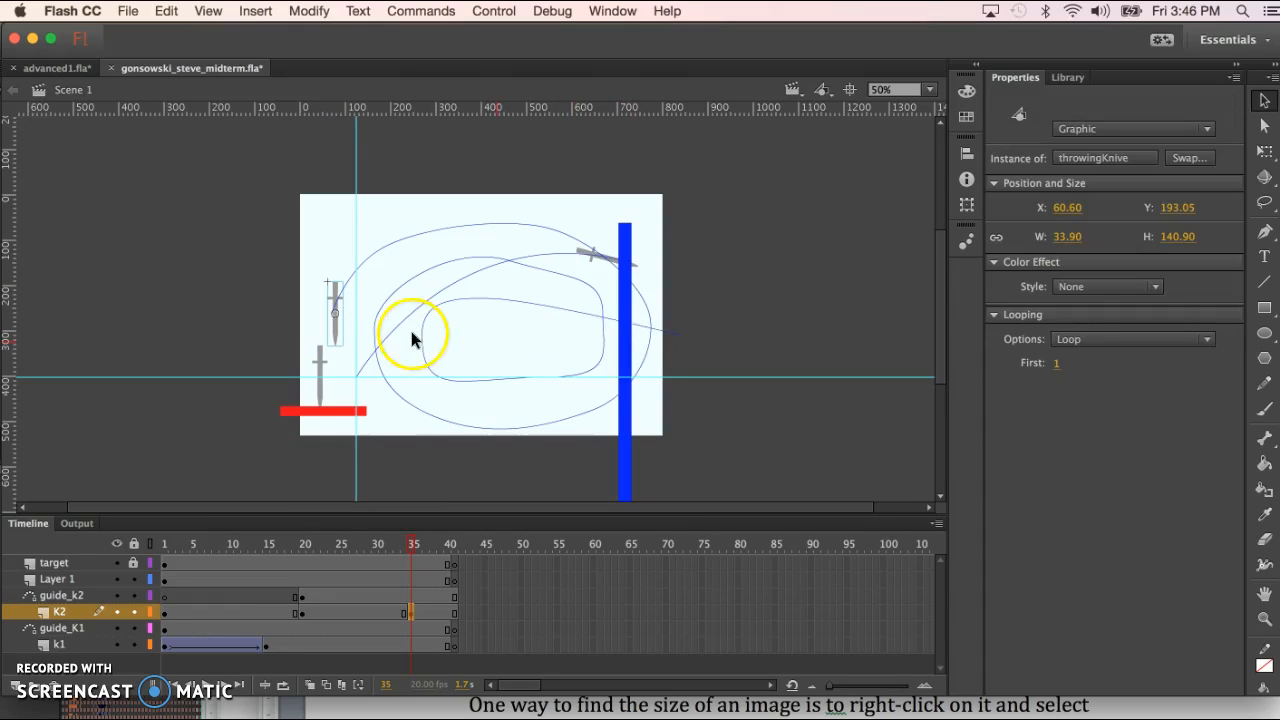
click(134, 597)
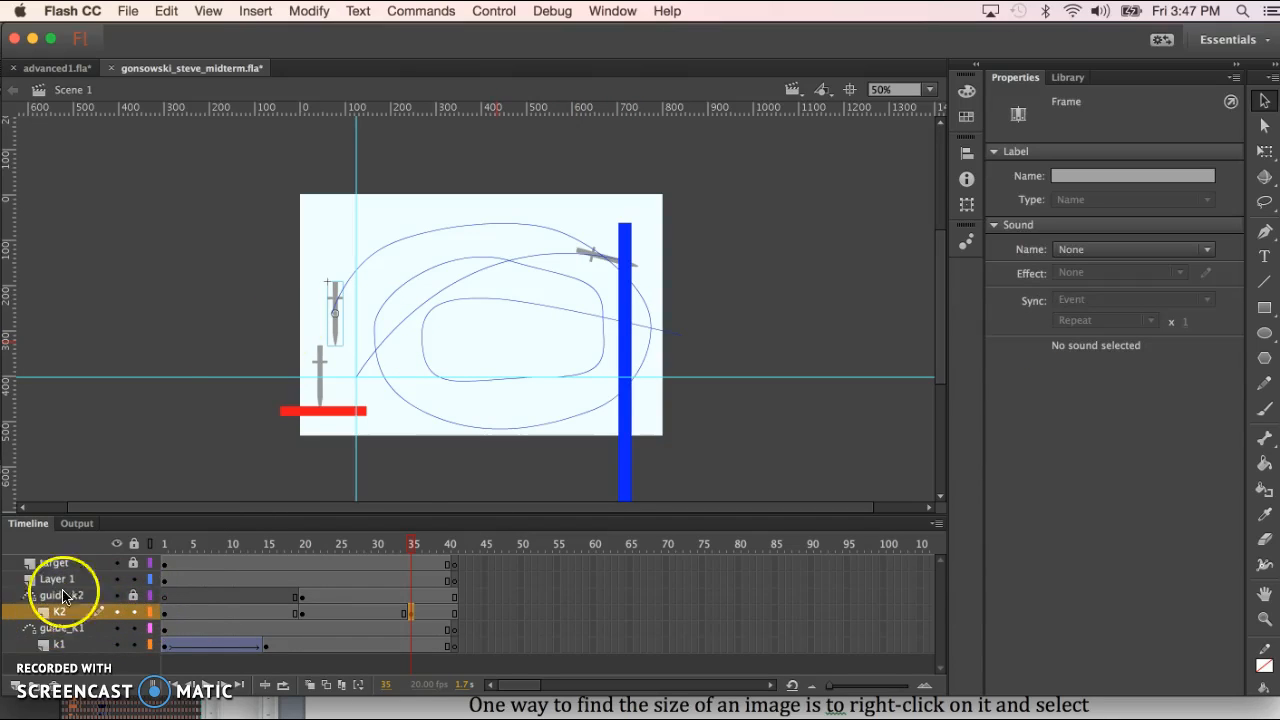
Move the K2 knife at frame 35 onto the spiral's final stretch at the blue target and rotate it to point along the path
drag(336, 325, 615, 337)
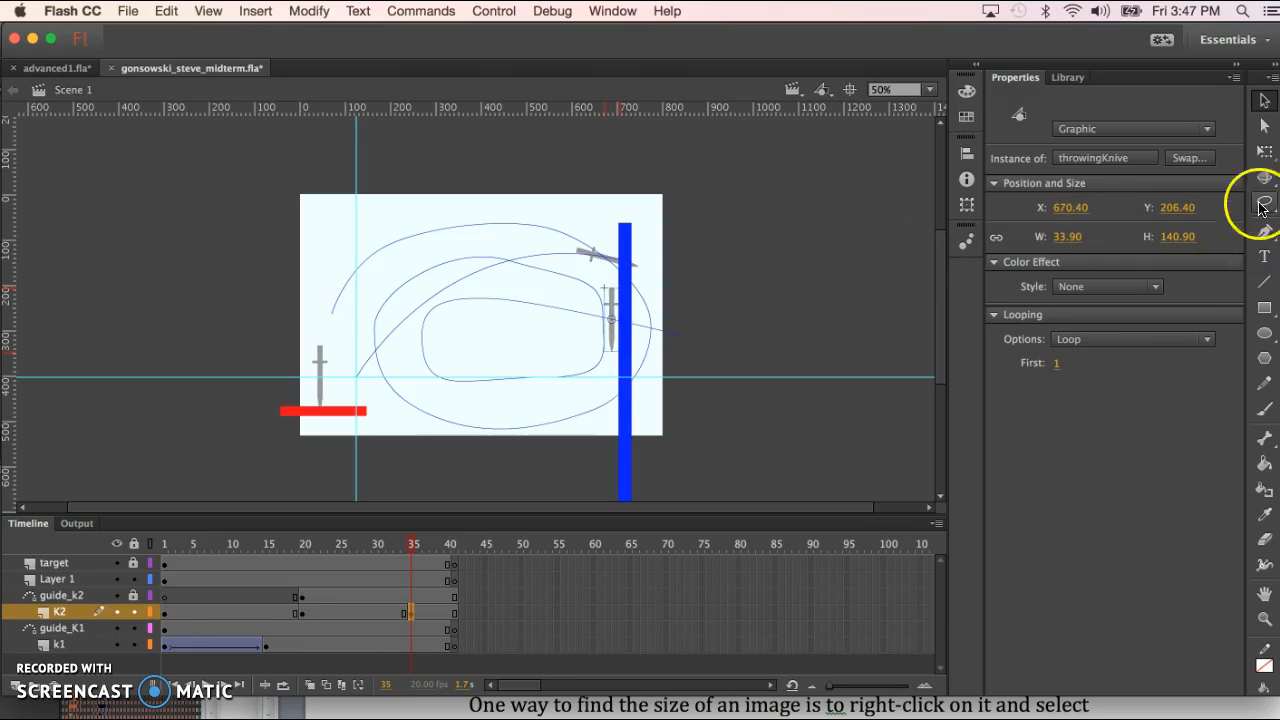
click(1265, 150)
drag(634, 274, 578, 281)
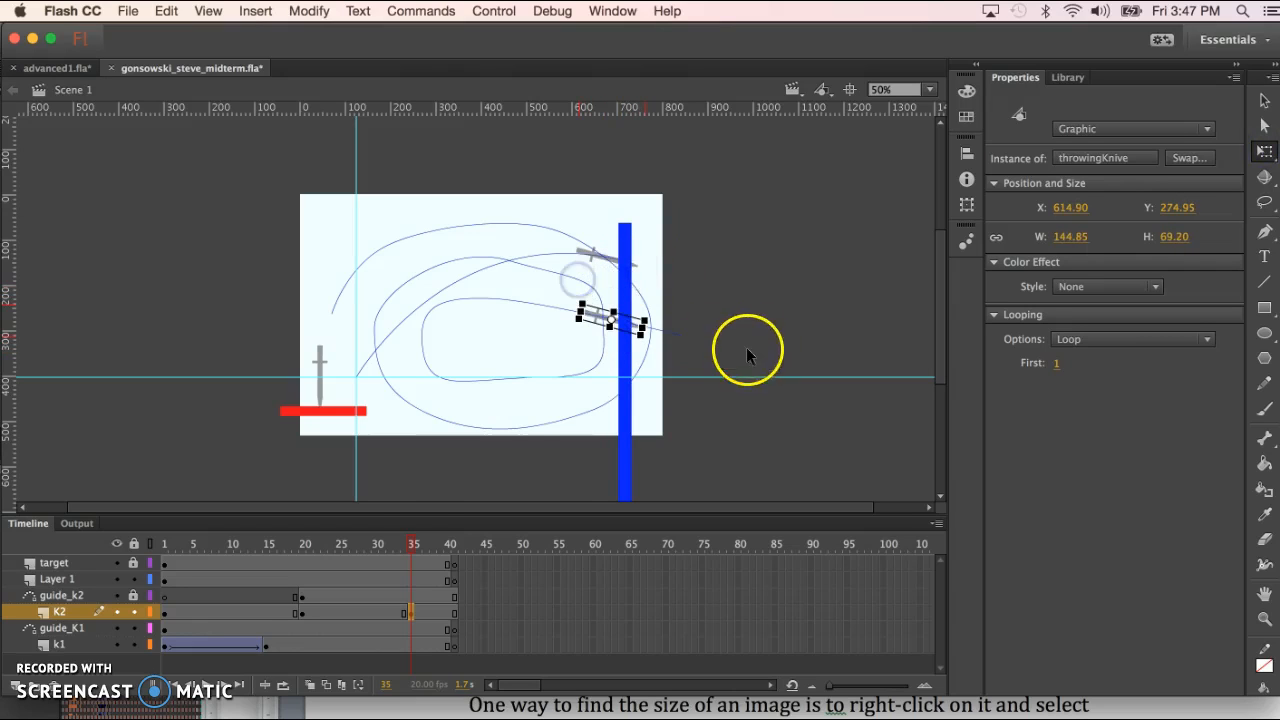
Create a classic tween on K2 between the keyframes at frames 20 and 35
click(351, 613)
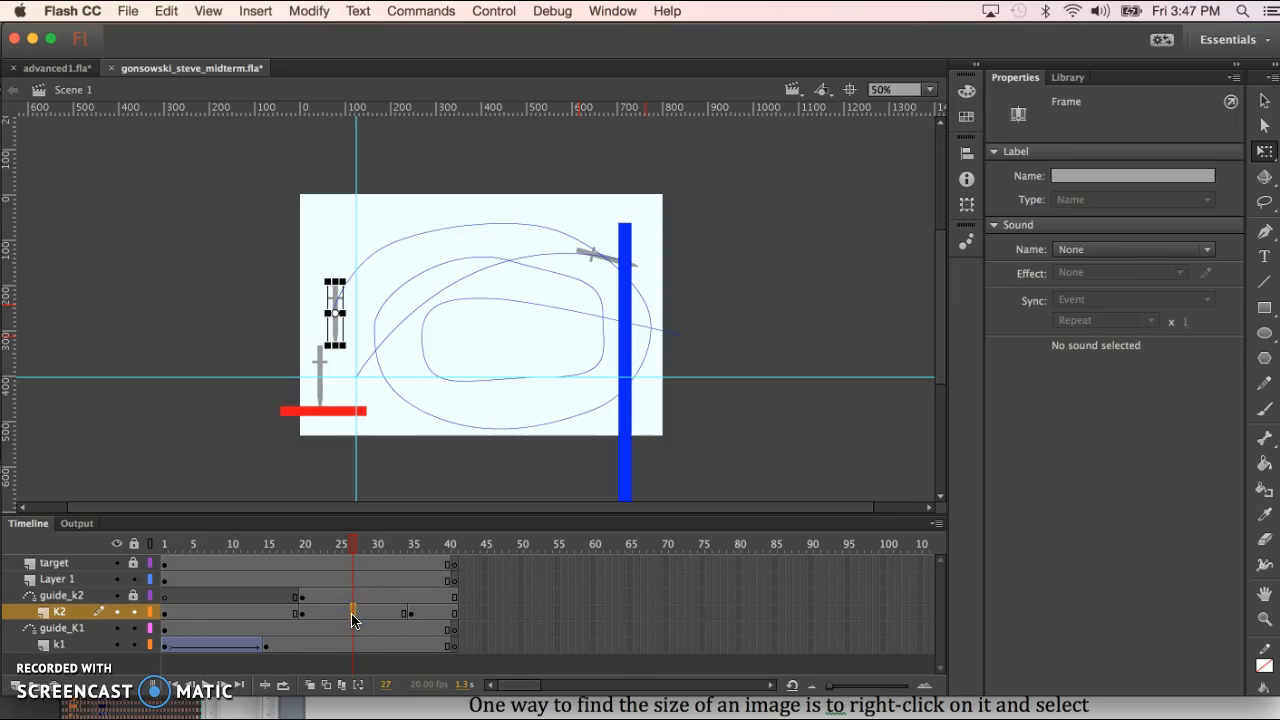
right_click(351, 619)
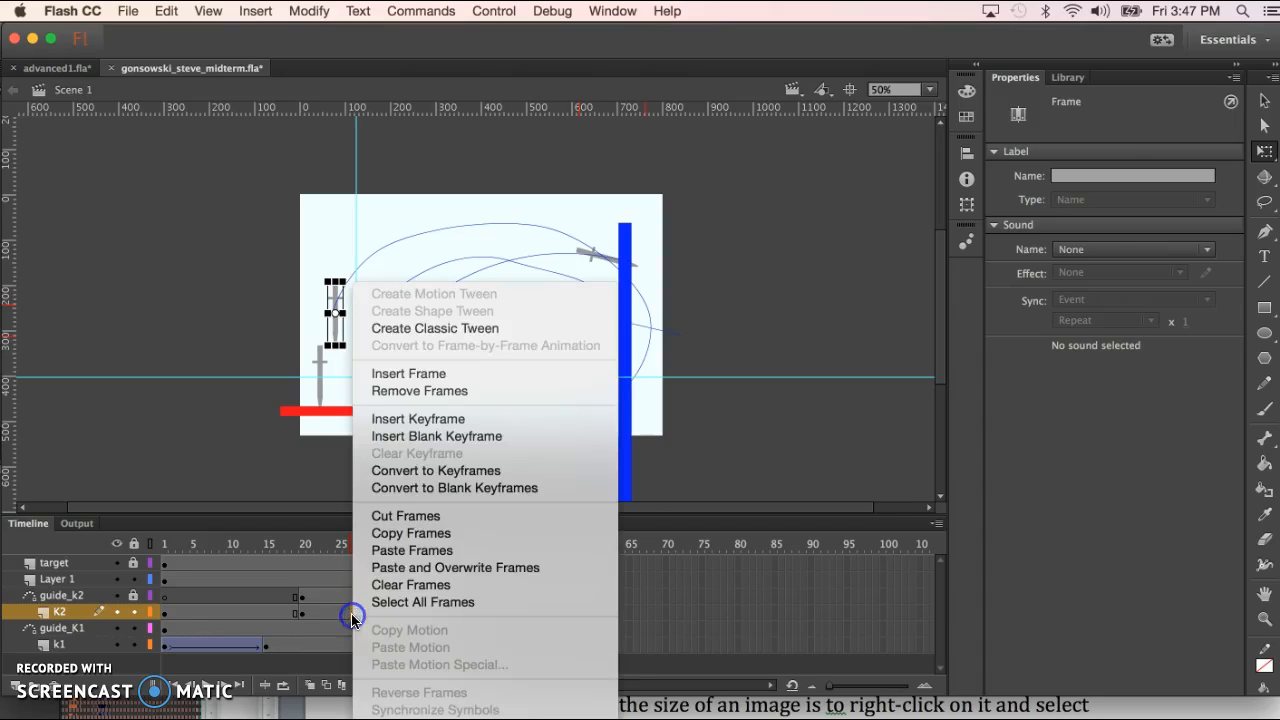
click(431, 331)
Scrub through the K2 tween and test the movie to check the second knife's flight
click(331, 551)
drag(331, 553, 397, 557)
key(super+Return)
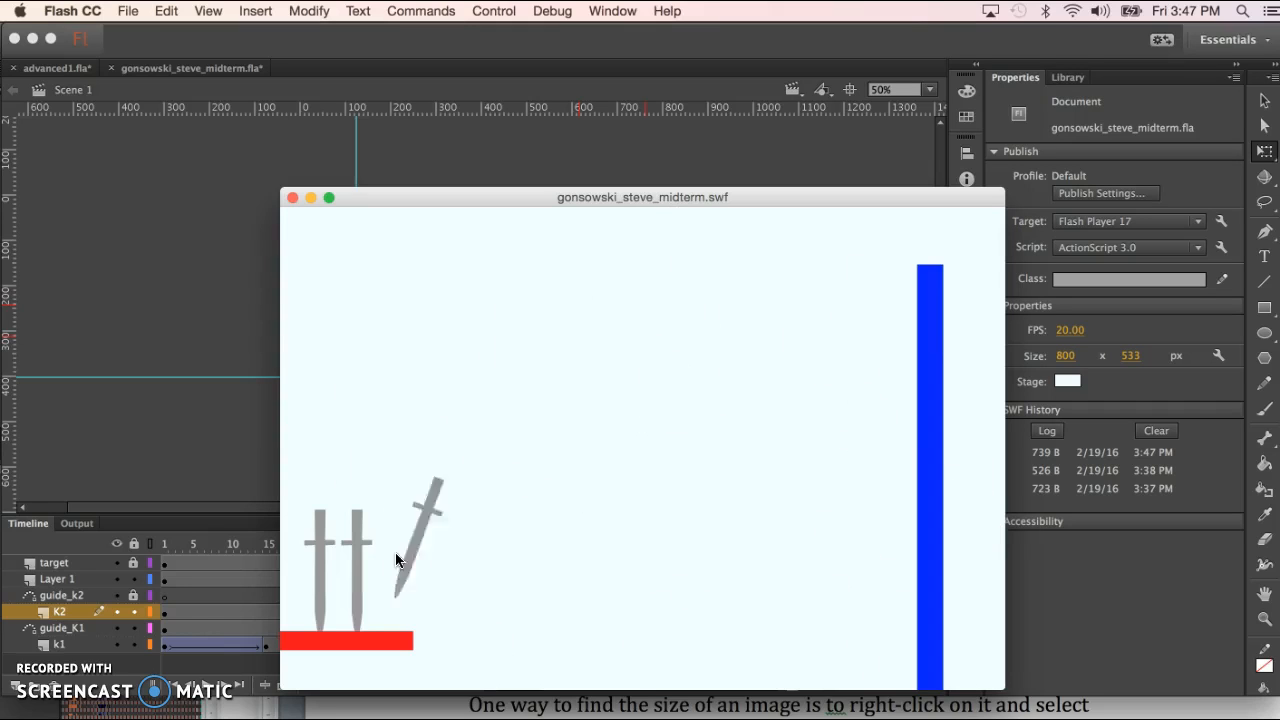
click(292, 197)
Slow the second knife by inserting frames inside the K2 tween until its end keyframe sits at about frame 52
click(361, 613)
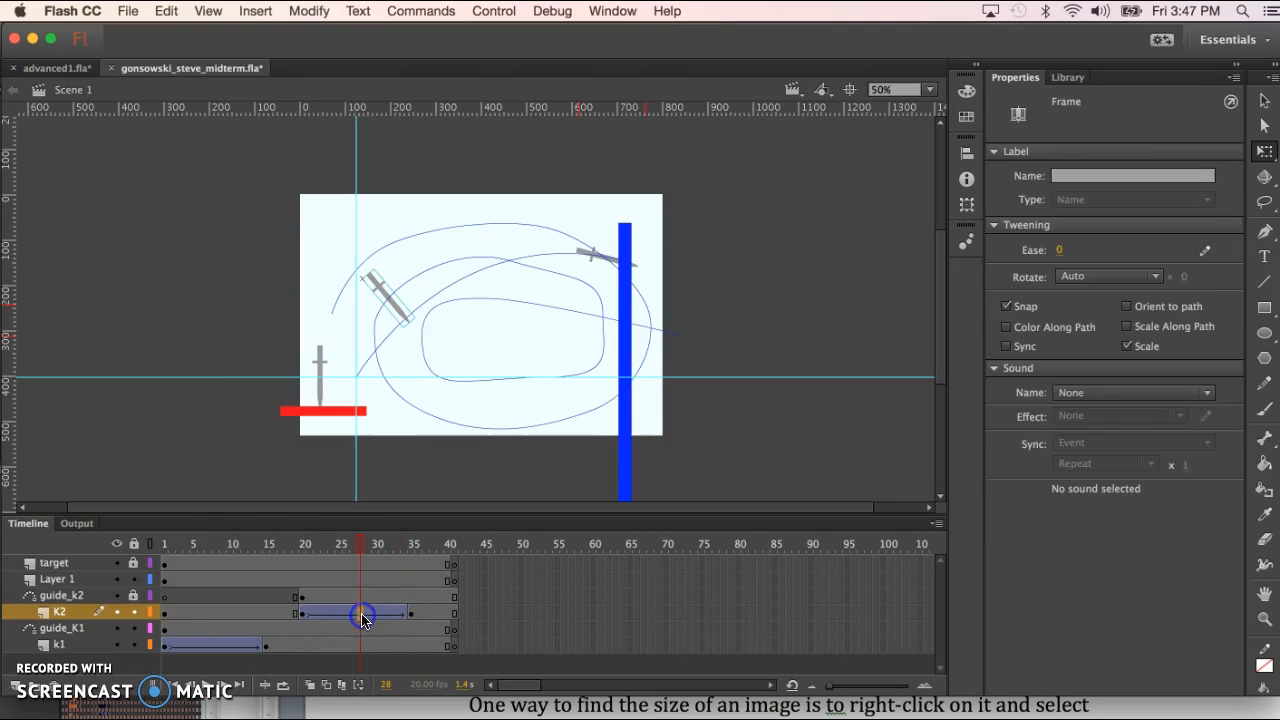
key(F5)
key(F5)
key(F5)
key(F5)
key(F5)
key(F5)
key(F5)
key(F5)
key(F5)
key(F5)
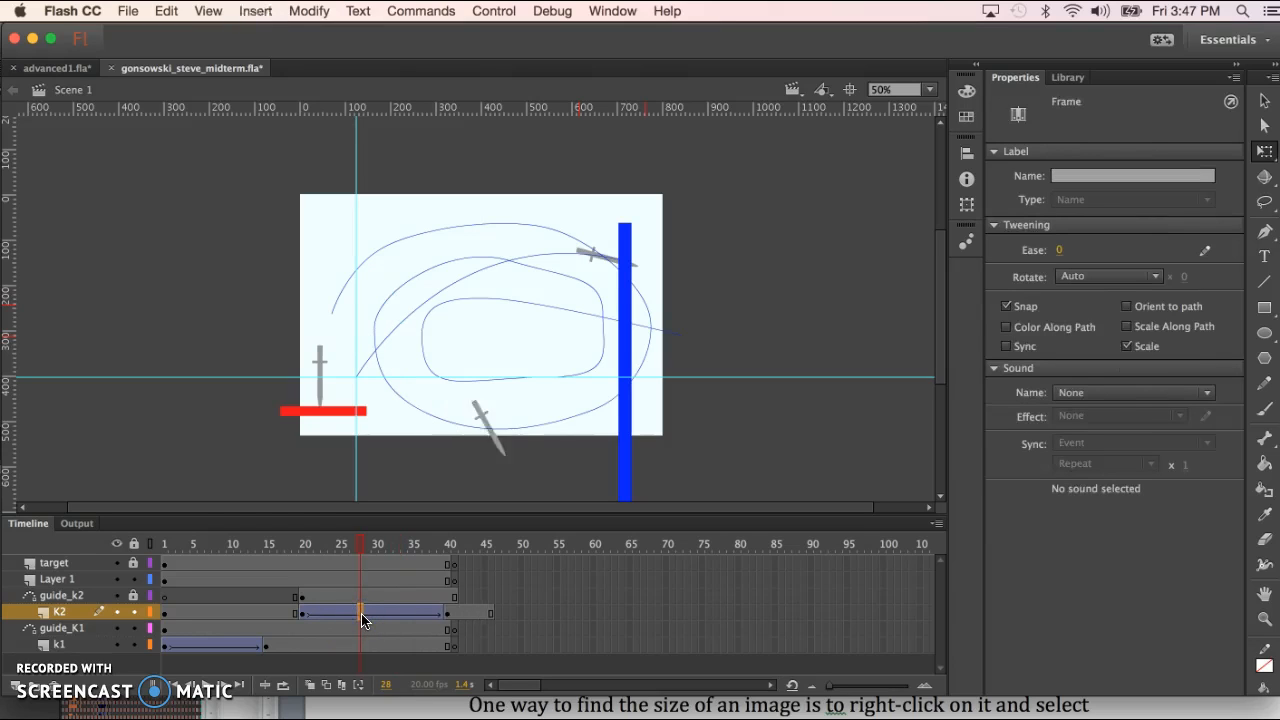
key(F5)
key(F5)
key(F5)
key(F5)
key(F5)
key(F5)
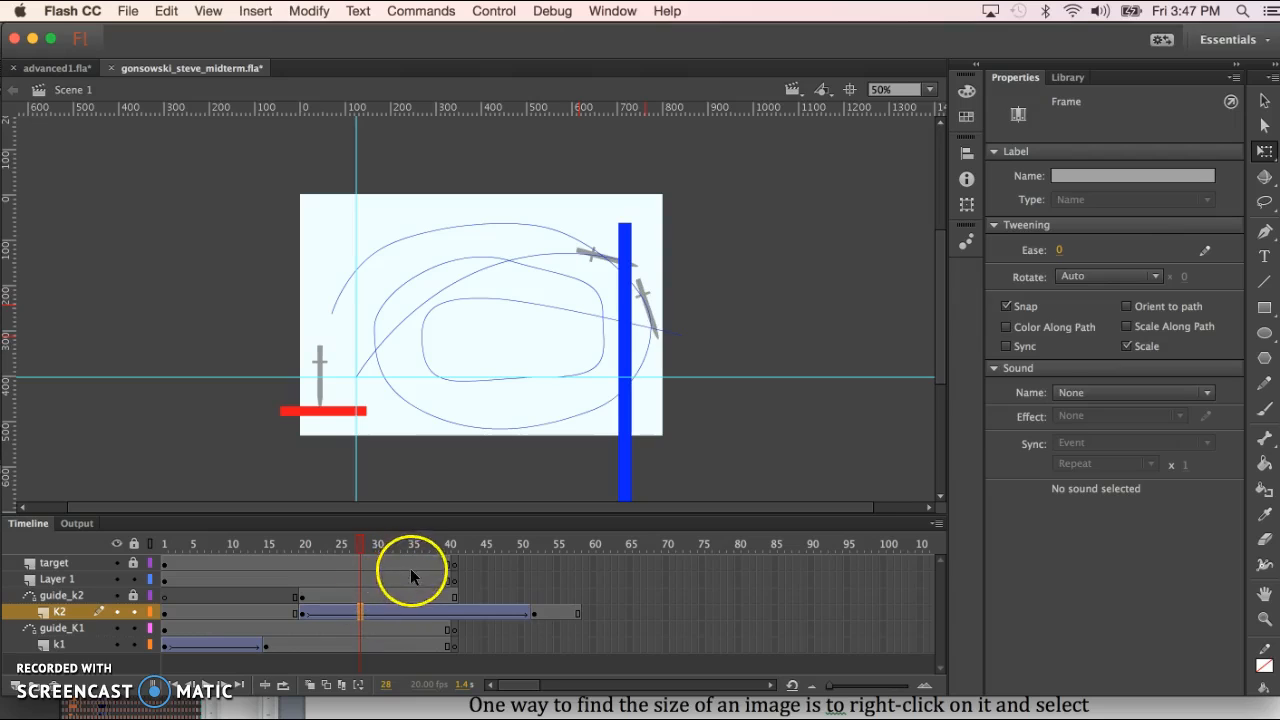
Try to insert a frame at frame 35 across the target, Layer 1 and guide_k2 layers
drag(413, 562, 414, 593)
key(F5)
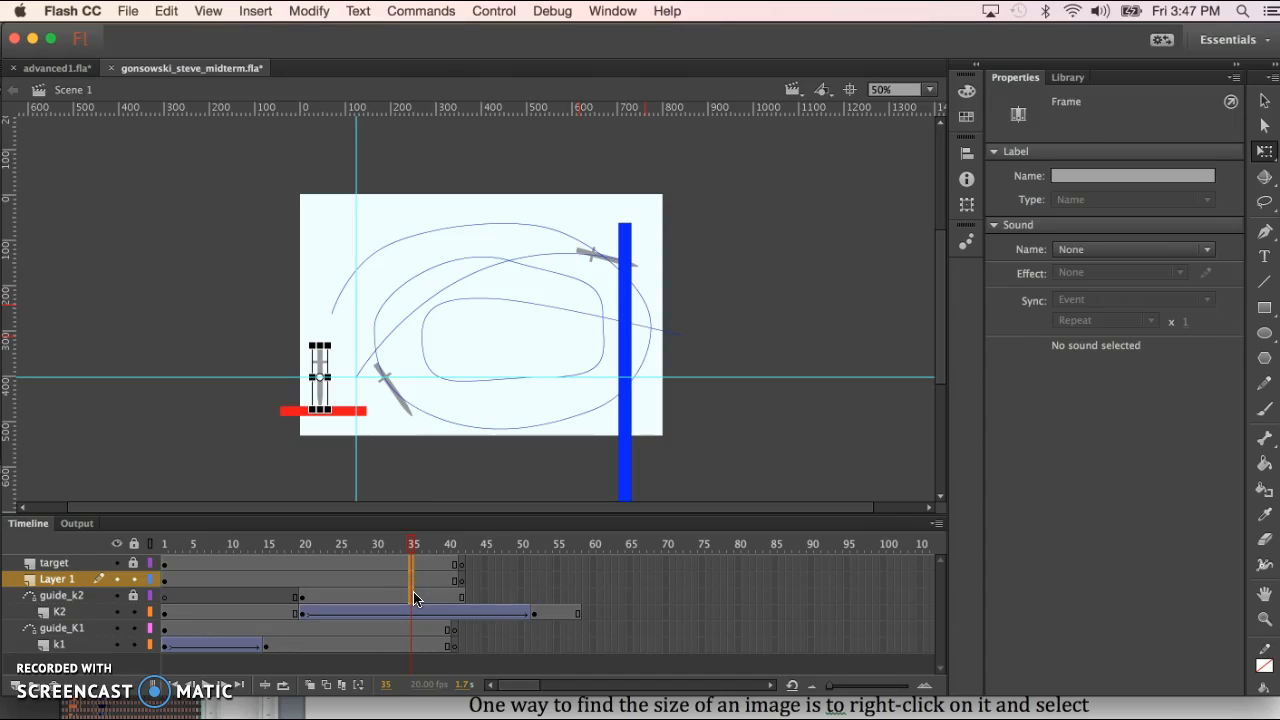
key(super+z)
click(412, 578)
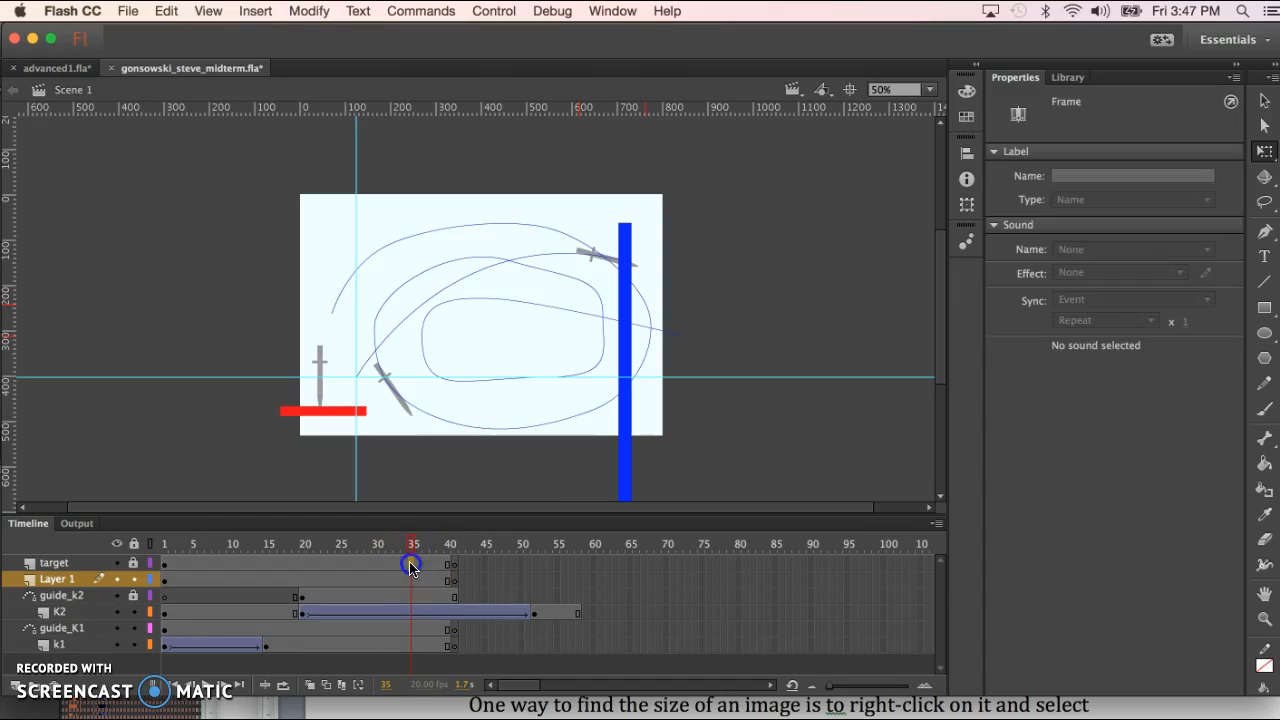
click(410, 586)
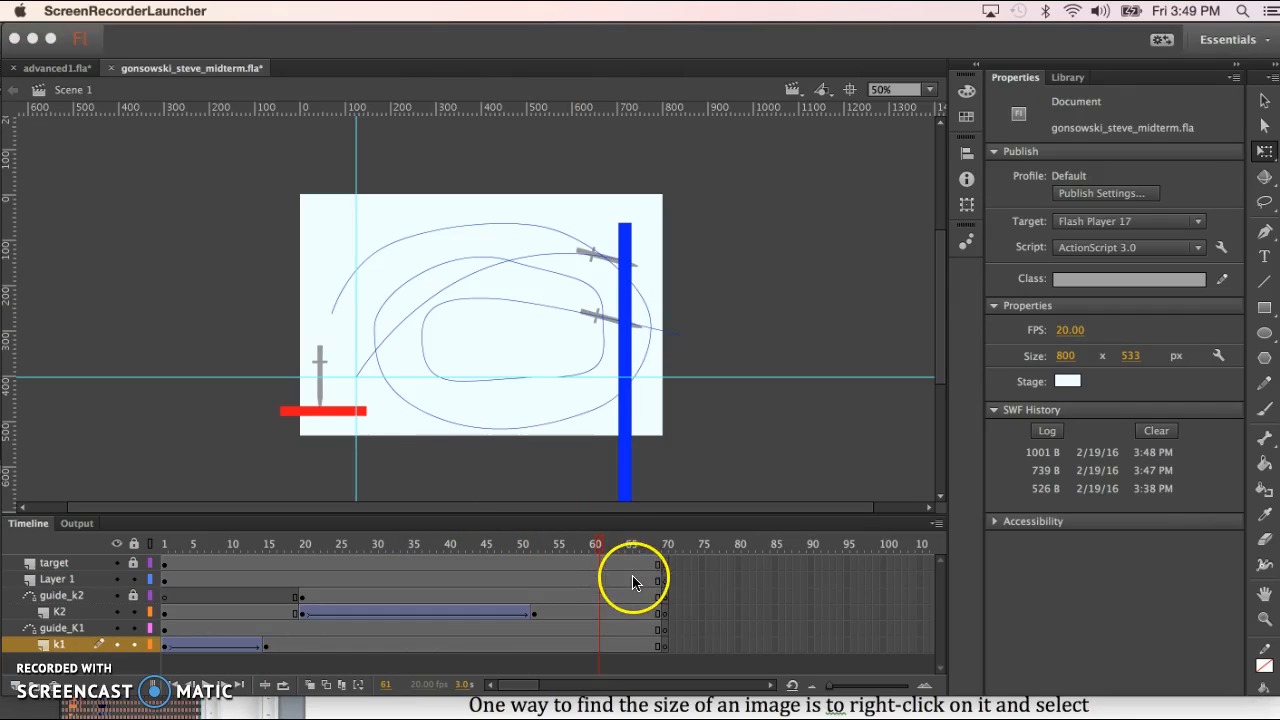
Test the movie to review both knife throws at the new timing, and close the preview
click(665, 562)
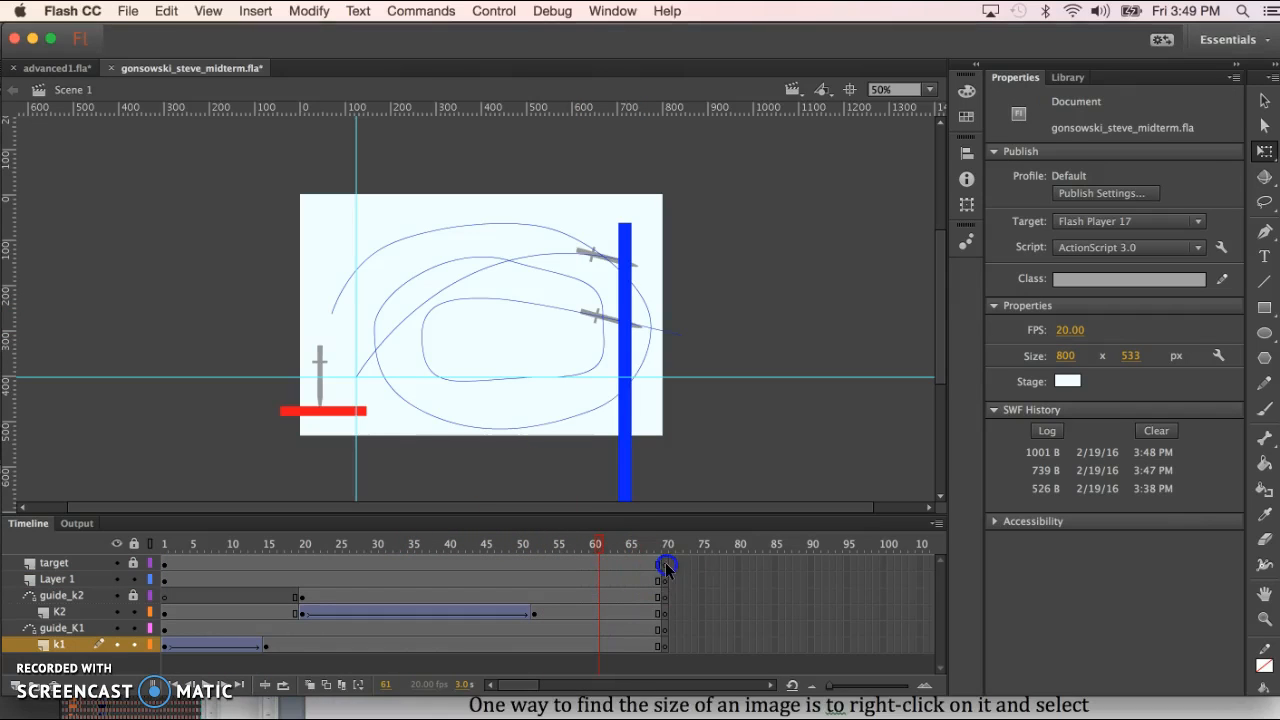
click(665, 565)
key(super+Return)
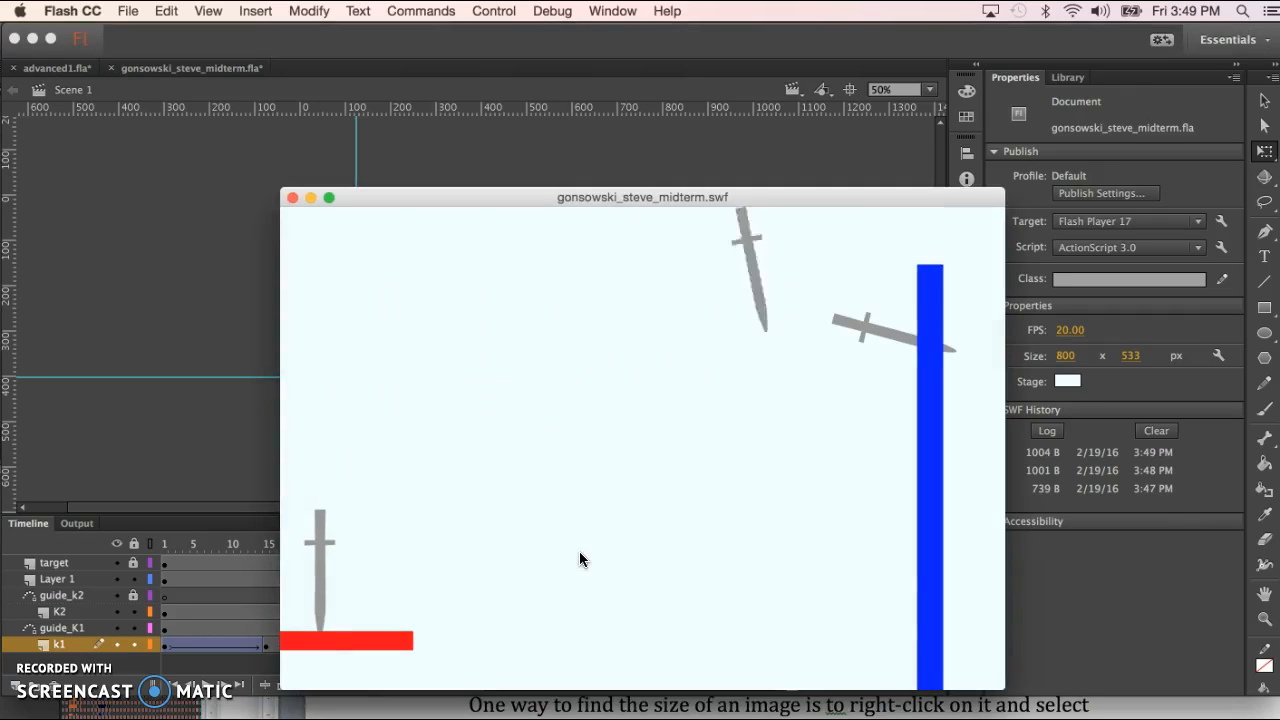
click(621, 553)
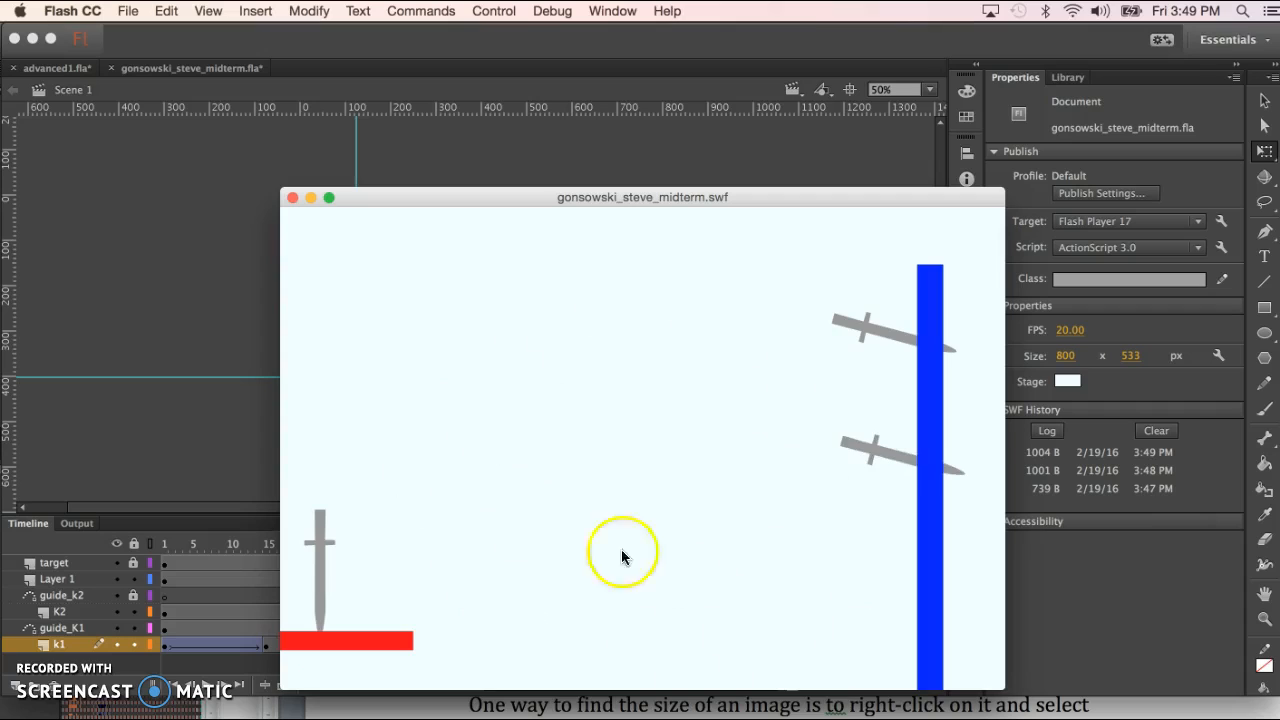
click(712, 593)
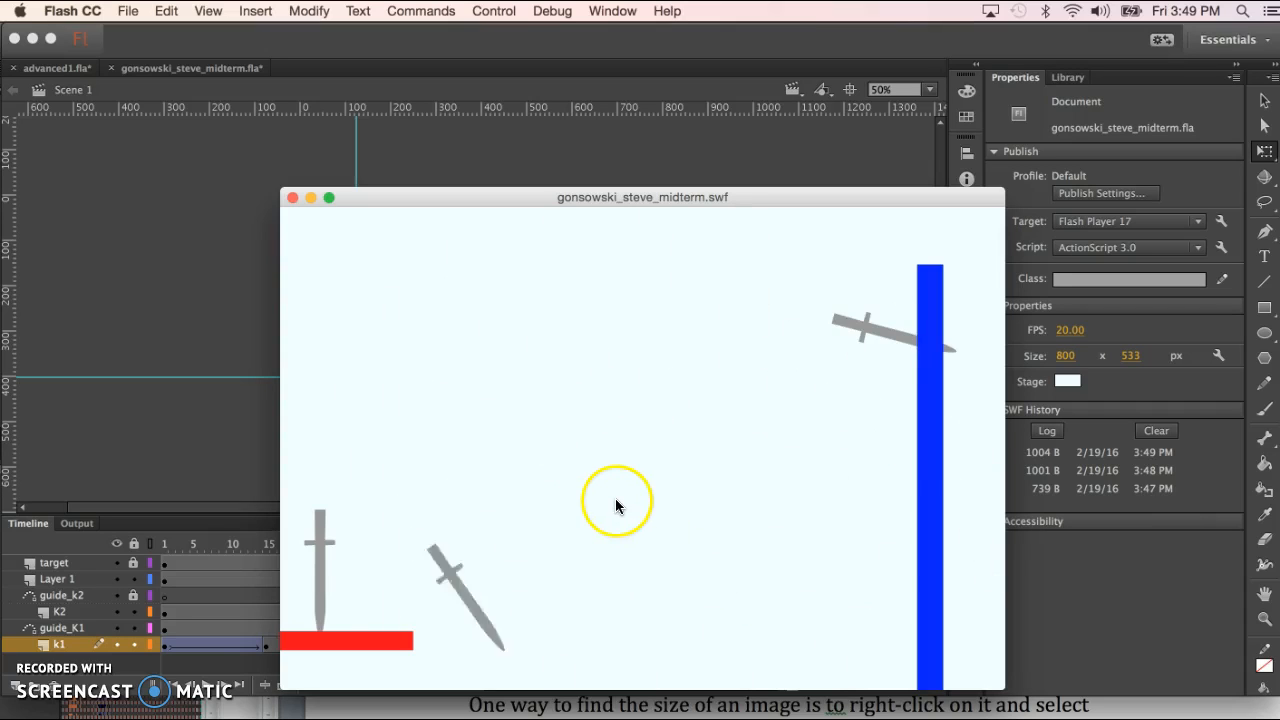
click(719, 527)
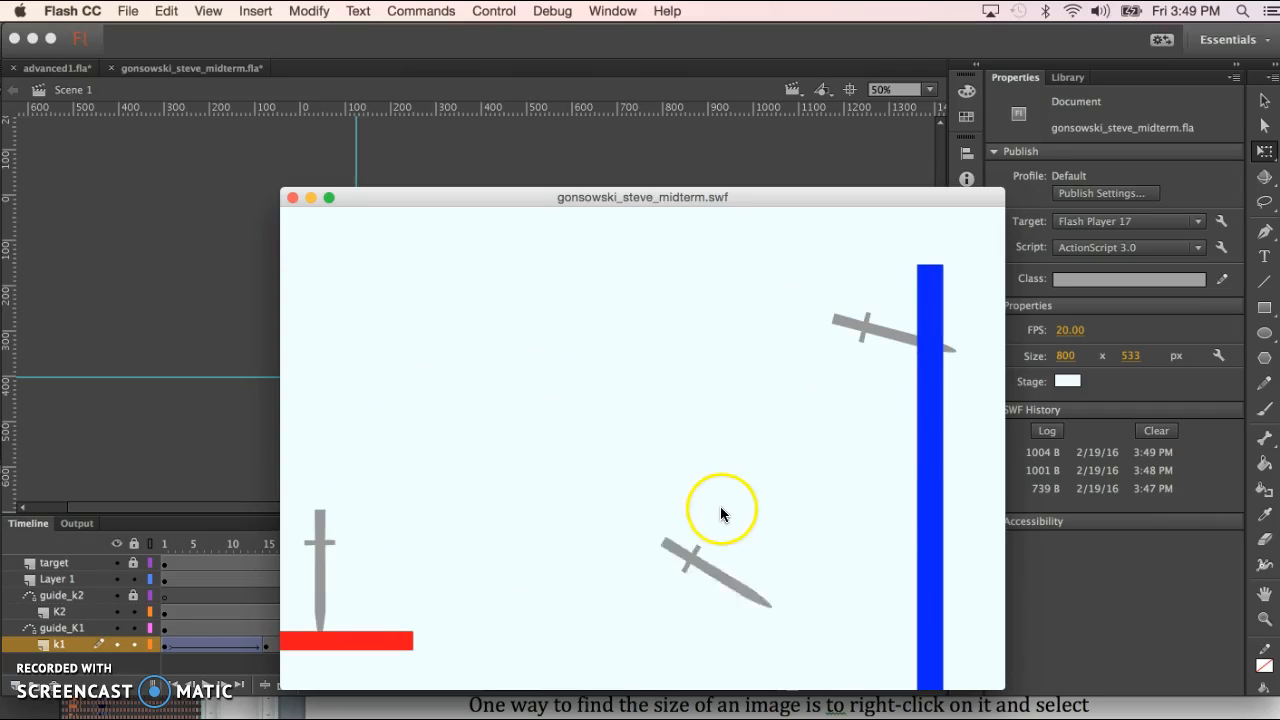
click(705, 485)
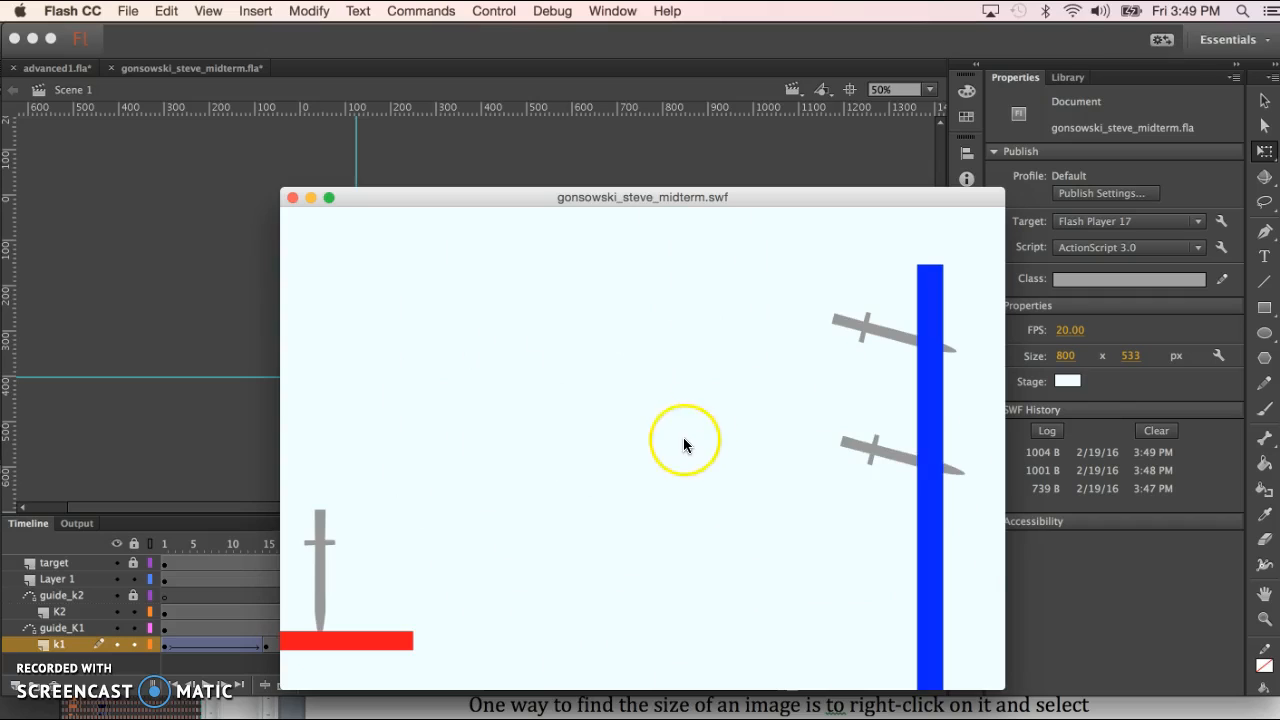
click(791, 447)
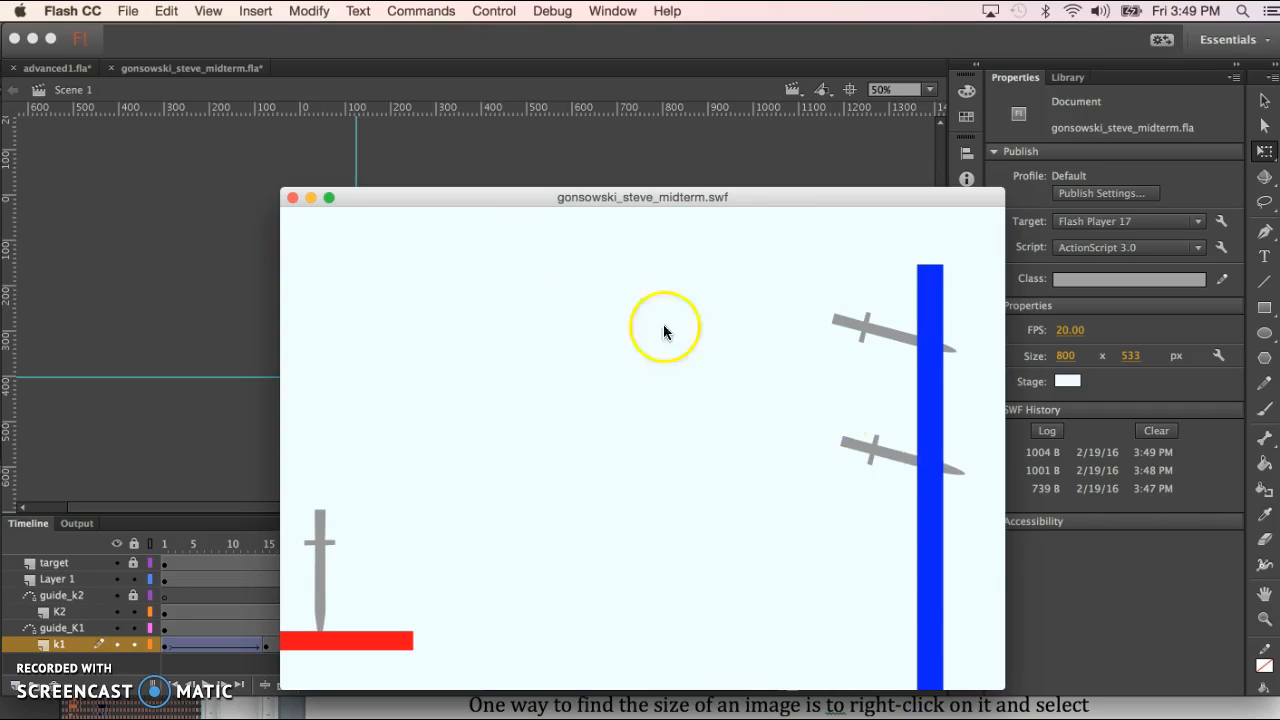
click(292, 197)
click(193, 643)
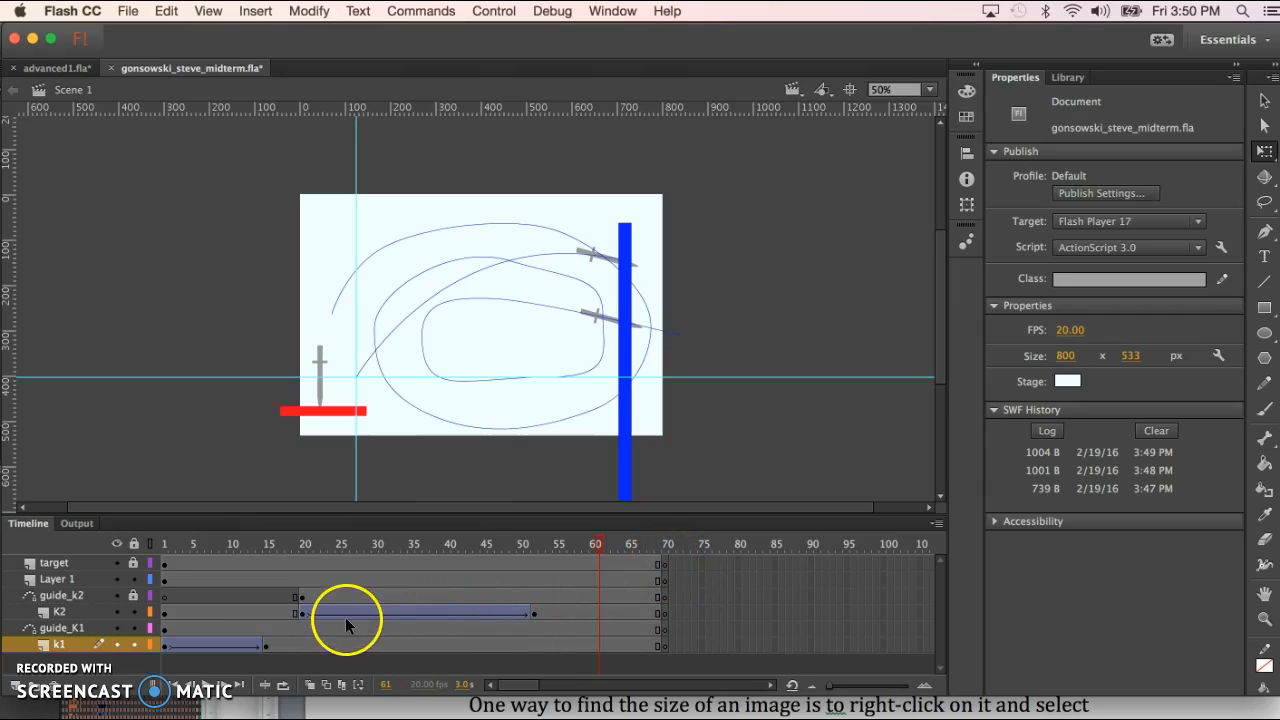
click(66, 618)
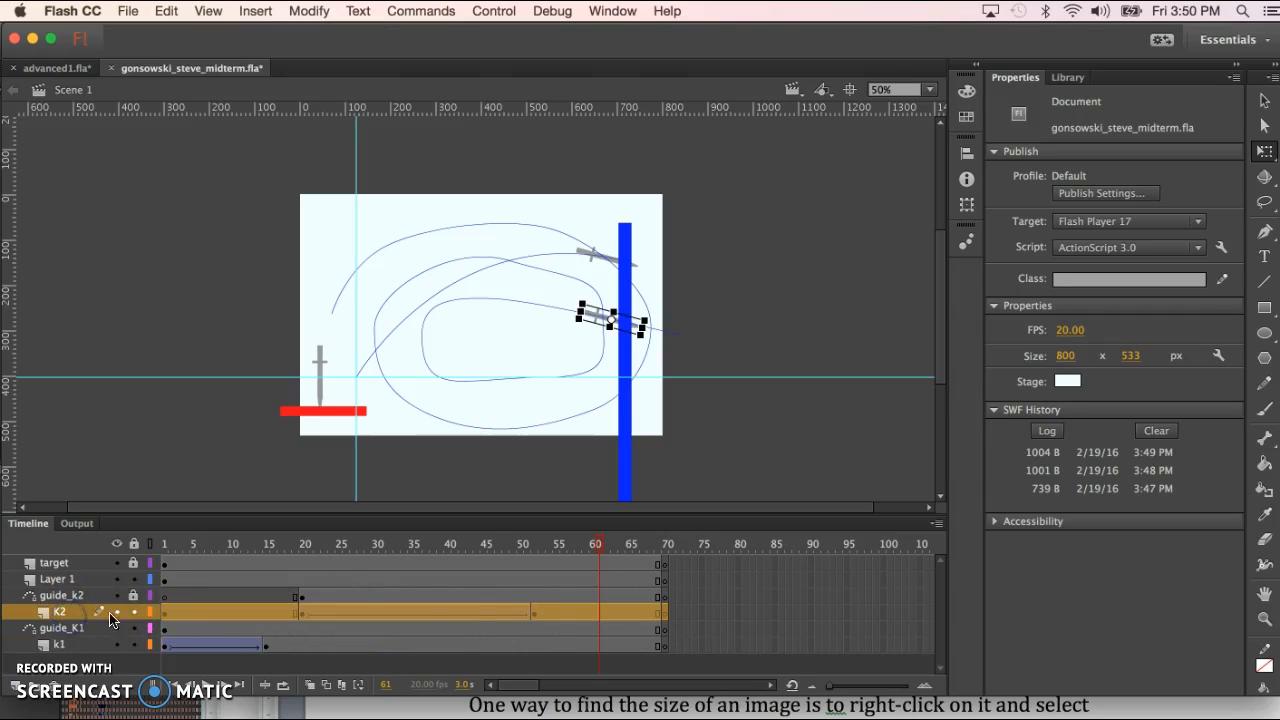
click(665, 613)
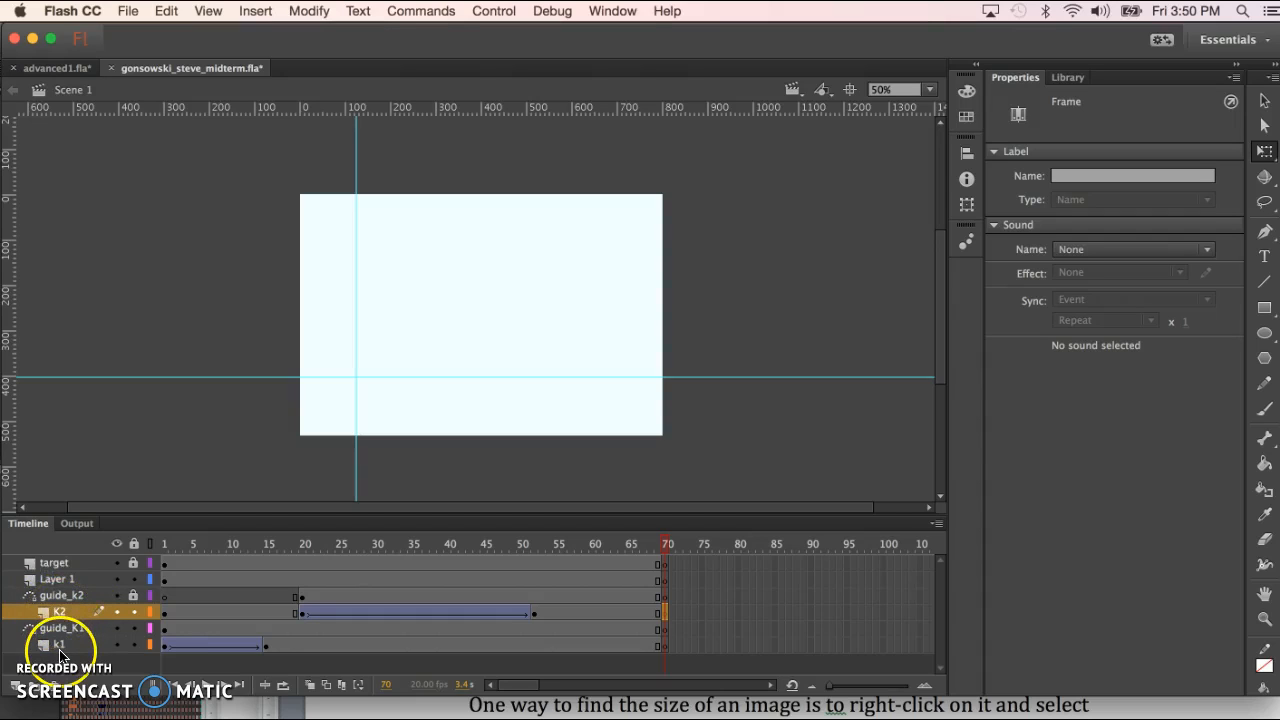
Add a layer folder above the target layer and name it guide
click(59, 565)
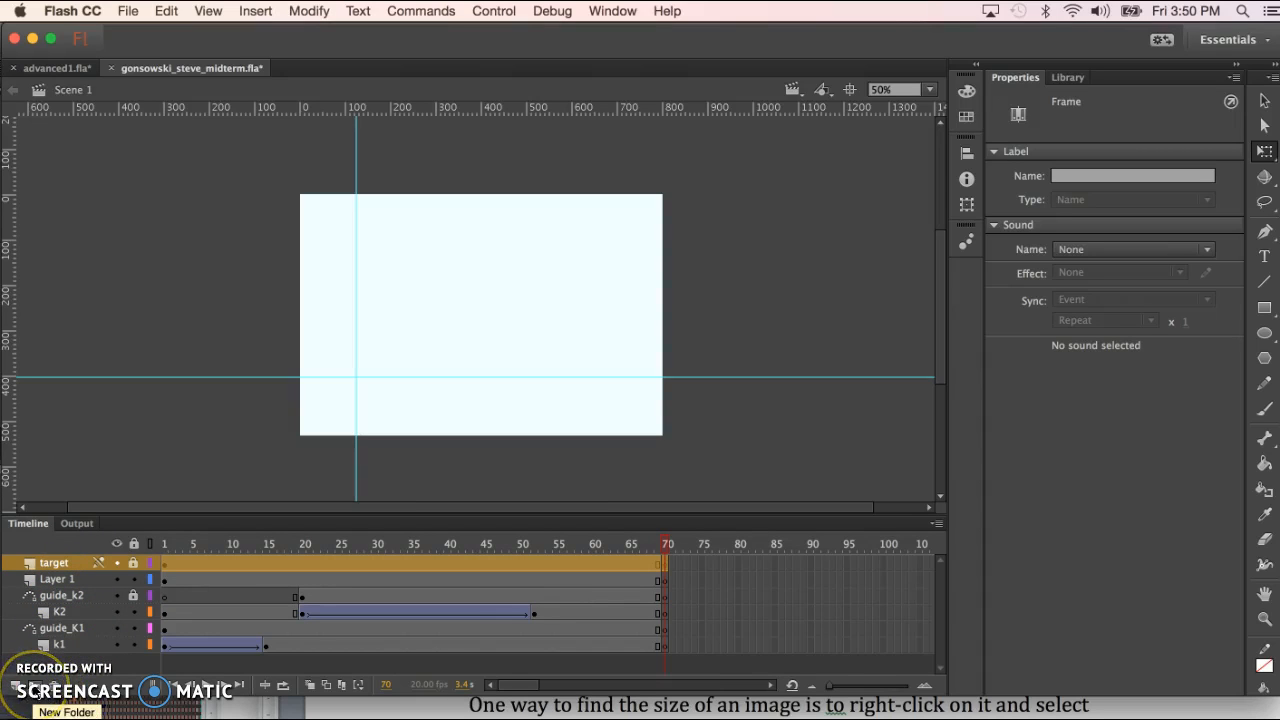
click(33, 688)
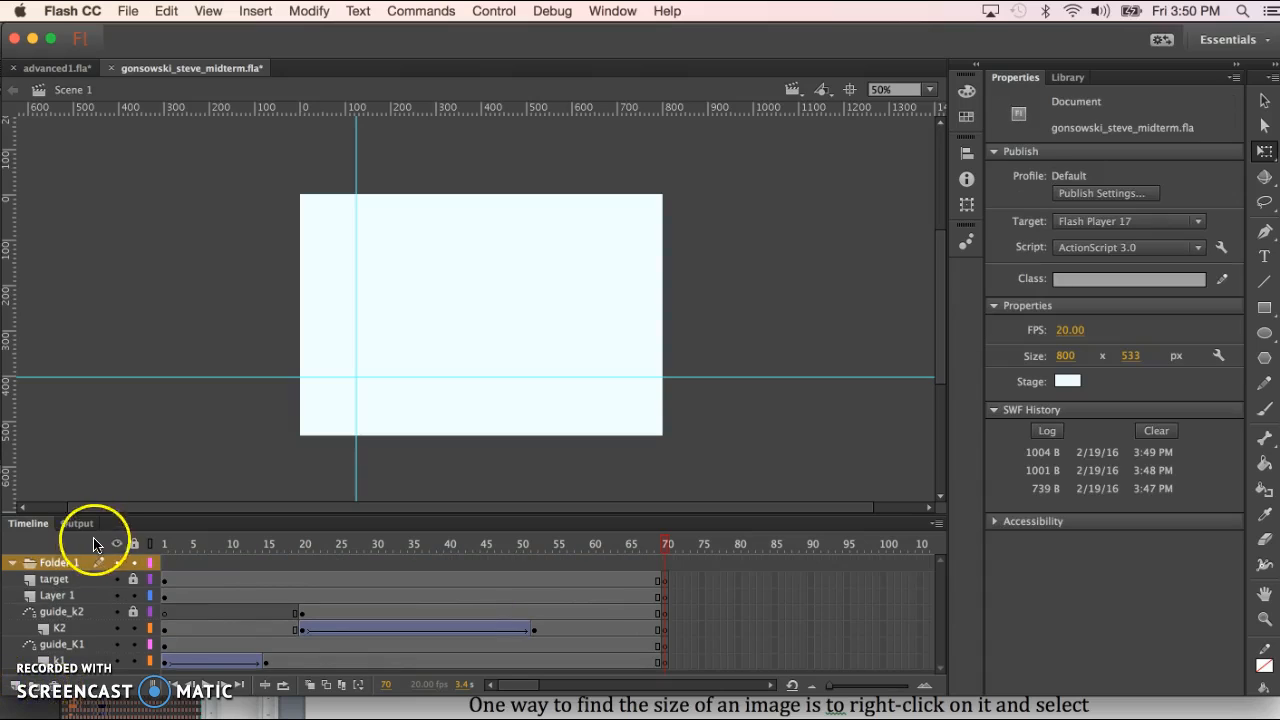
double_click(62, 565)
text(guide)
key(Return)
click(72, 585)
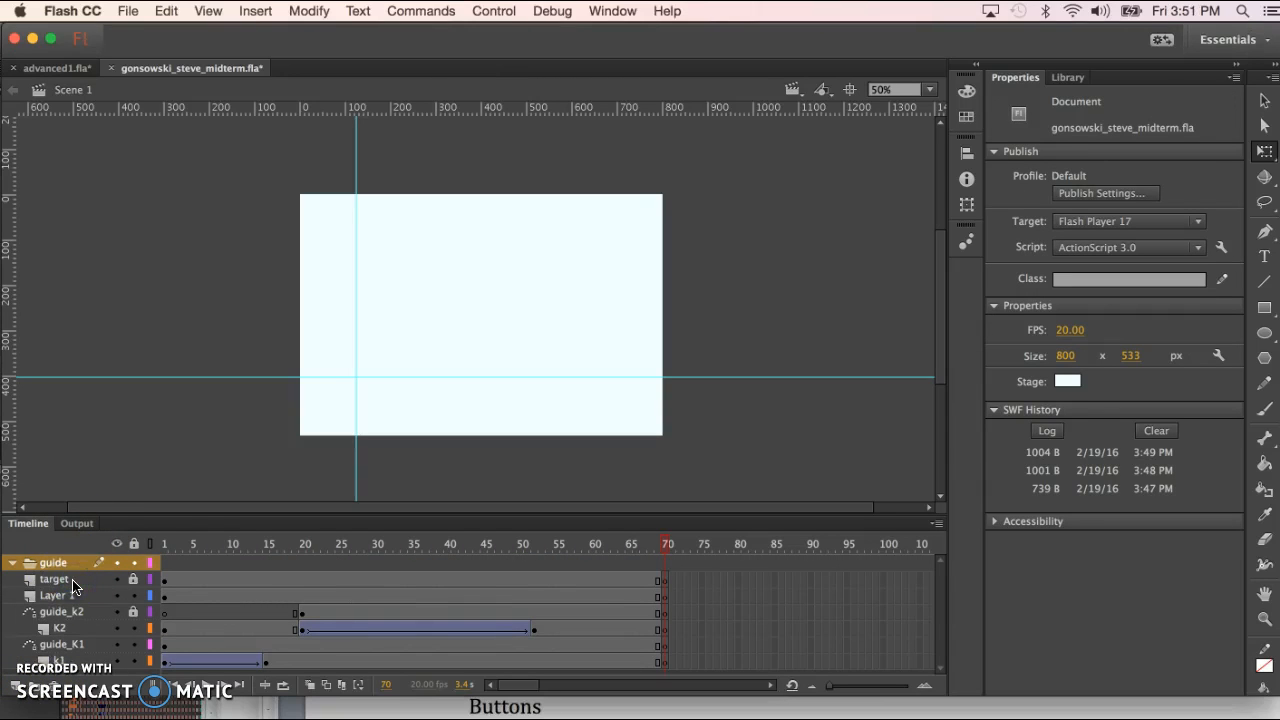
click(72, 585)
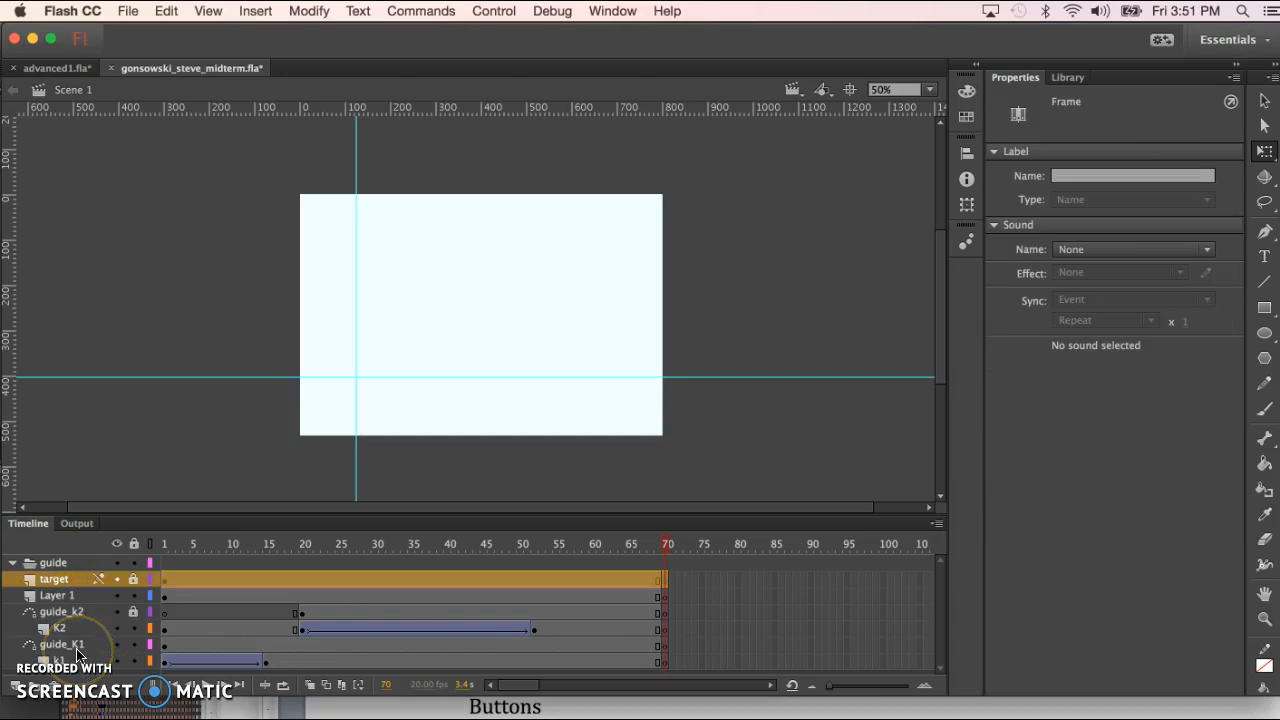
Unlock the target layer and move all layers from target down to k1 into the guide folder
click(133, 579)
shift+click(82, 662)
drag(83, 582, 84, 575)
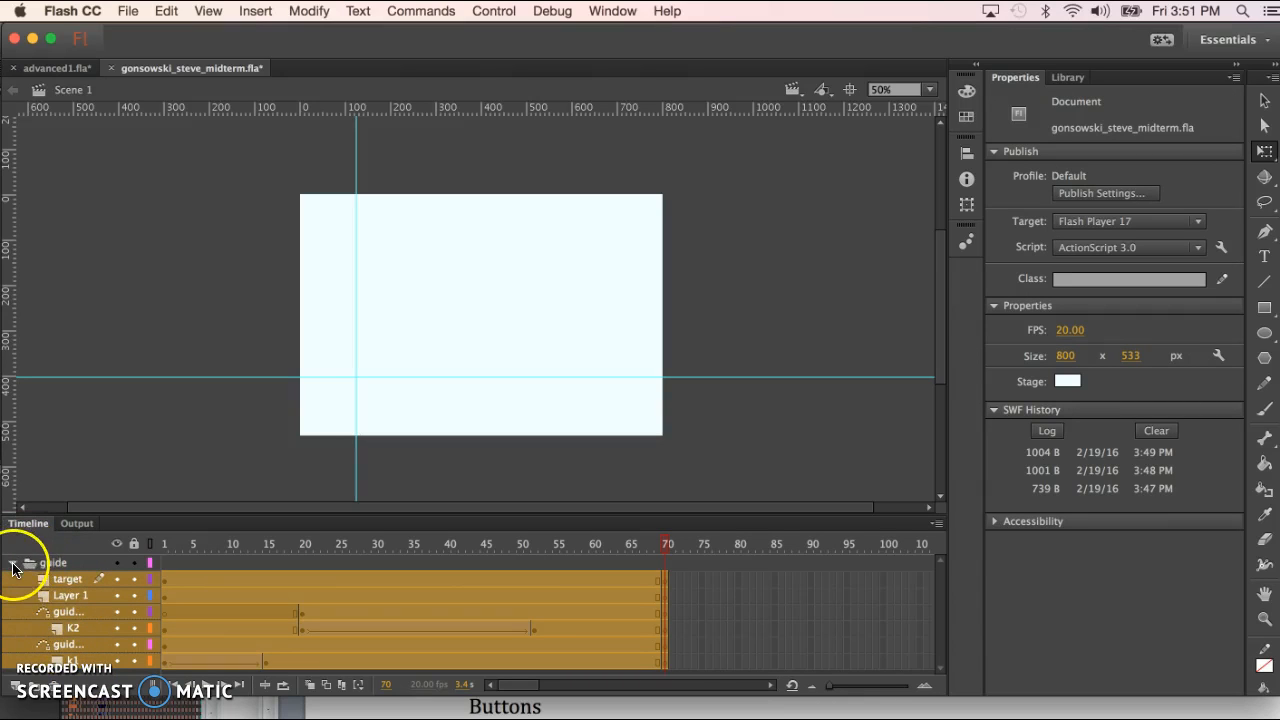
Collapse and lock the guide folder, and scrub back to frame 53 to check the knife animation
click(14, 564)
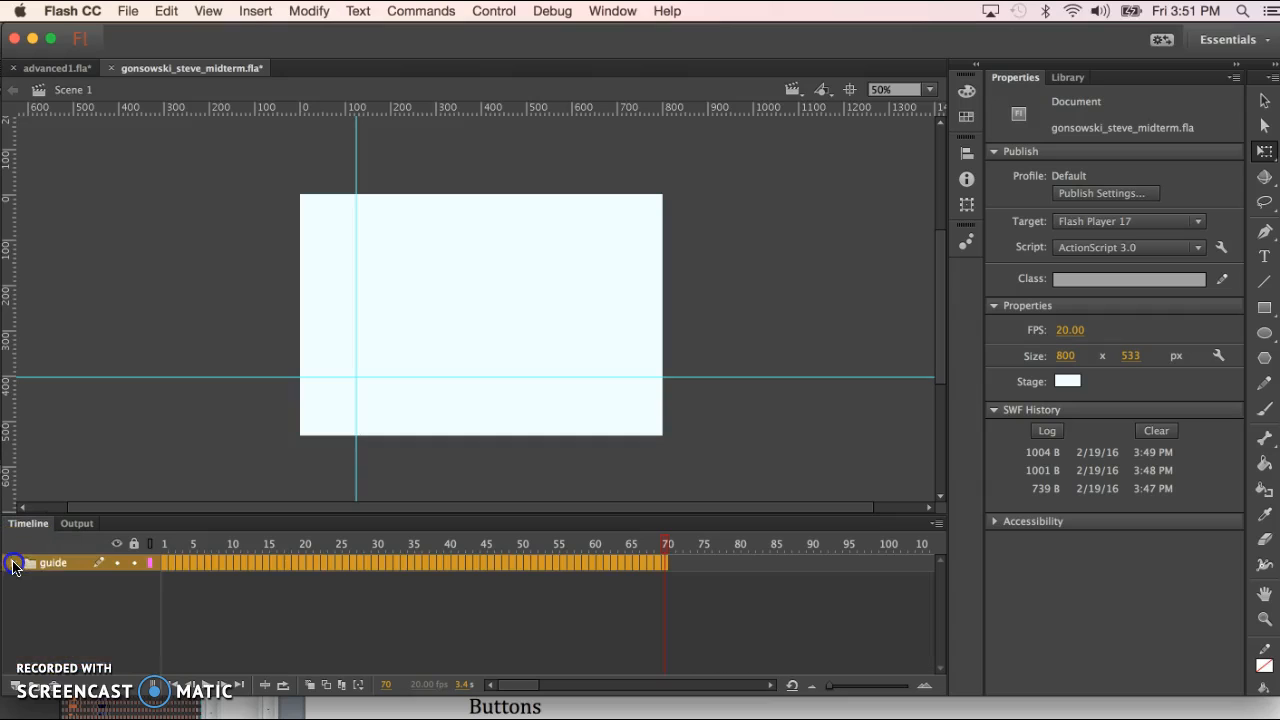
click(13, 564)
click(14, 565)
click(135, 563)
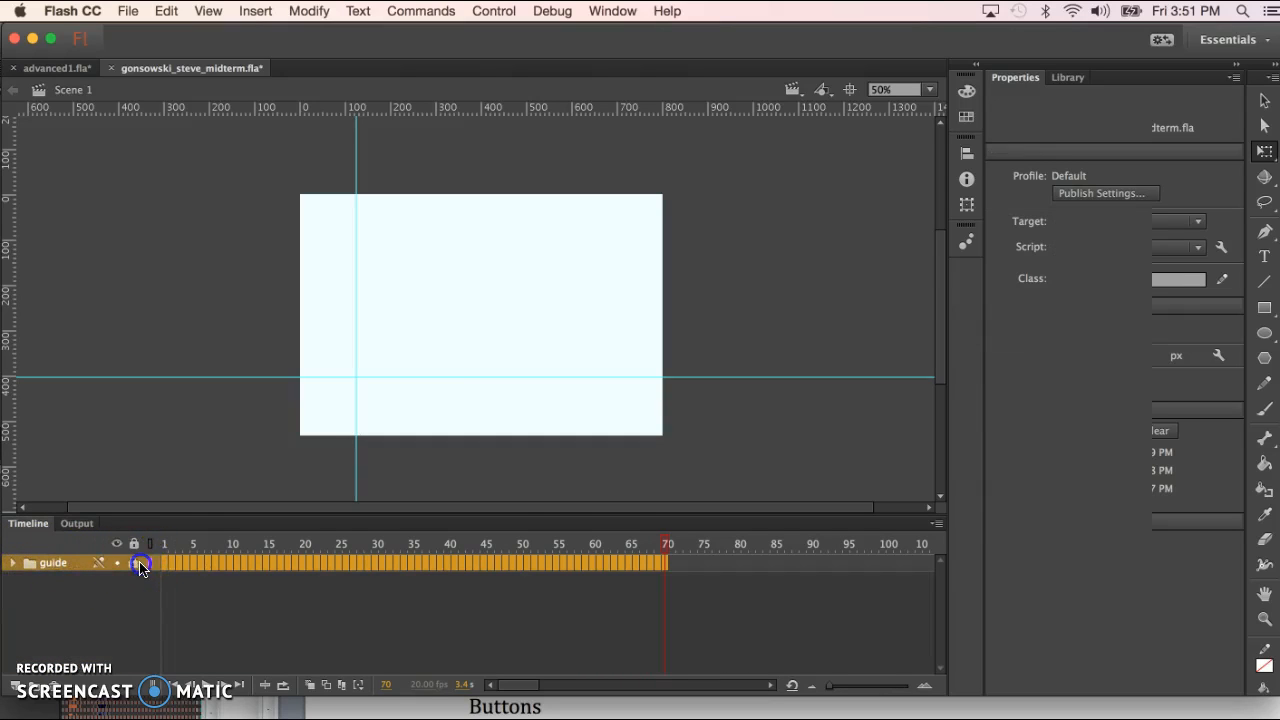
mouse_move(667, 543)
mouse_down()
mouse_move(280, 520)
mouse_move(117, 528)
mouse_move(667, 540)
mouse_up()
mouse_move(548, 541)
mouse_down()
mouse_move(108, 543)
mouse_move(434, 543)
mouse_move(540, 557)
mouse_up()
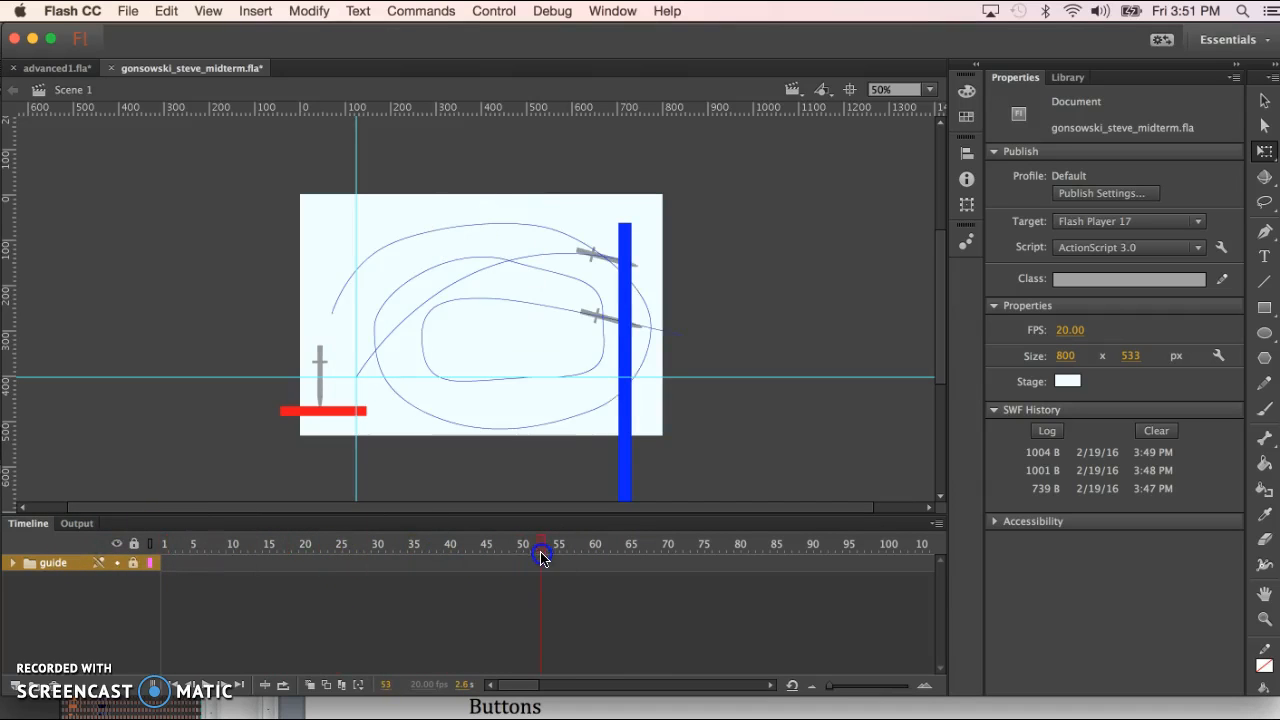
Add a new layer above the guide folder and name it car
click(13, 565)
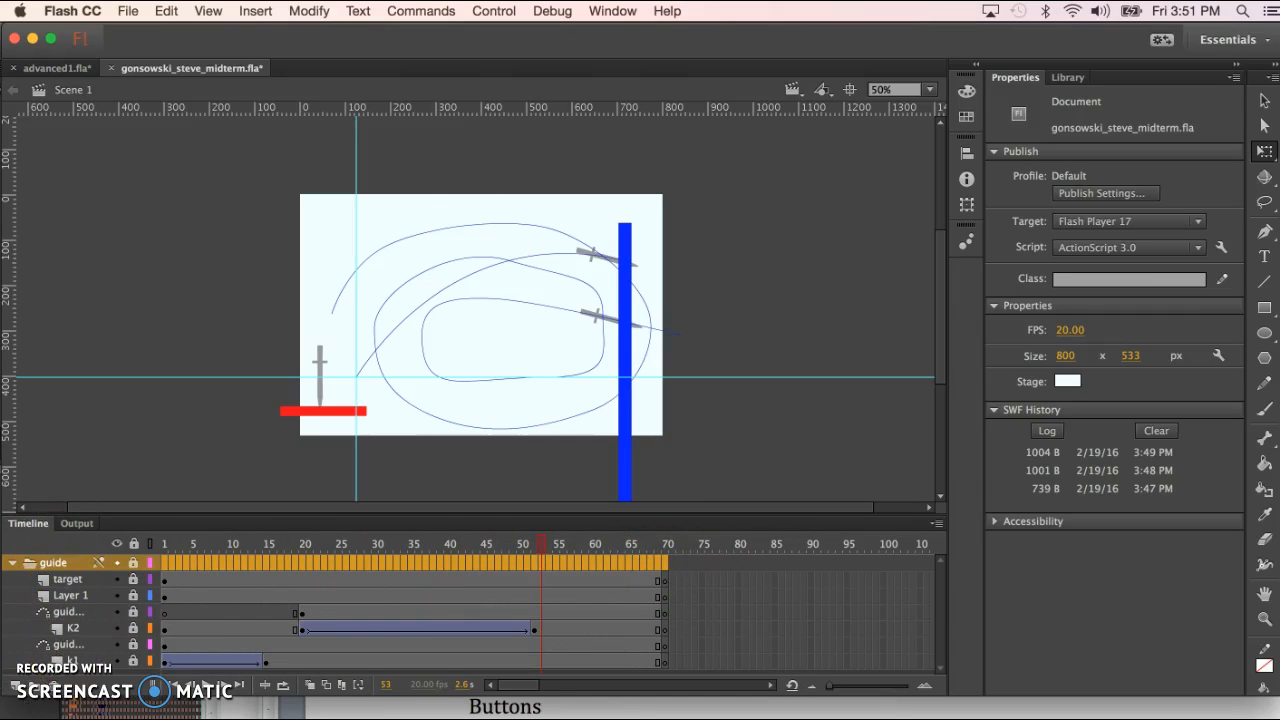
click(12, 686)
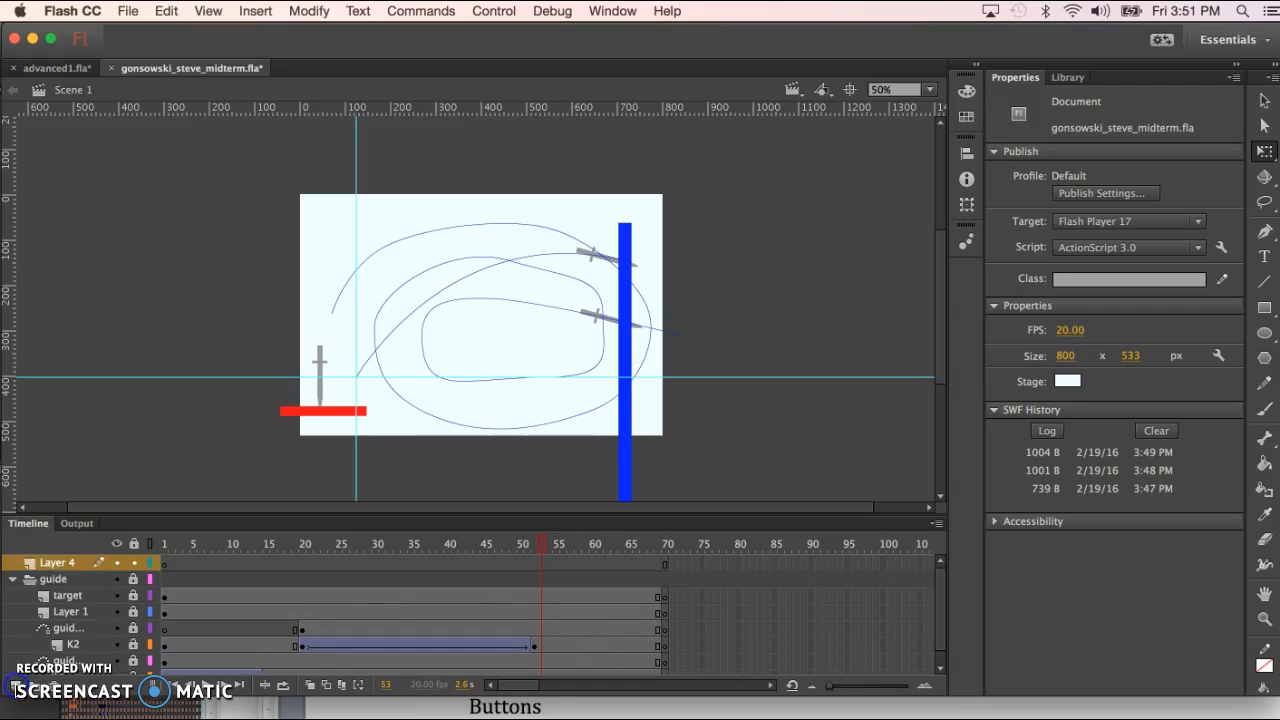
double_click(61, 564)
text(car)
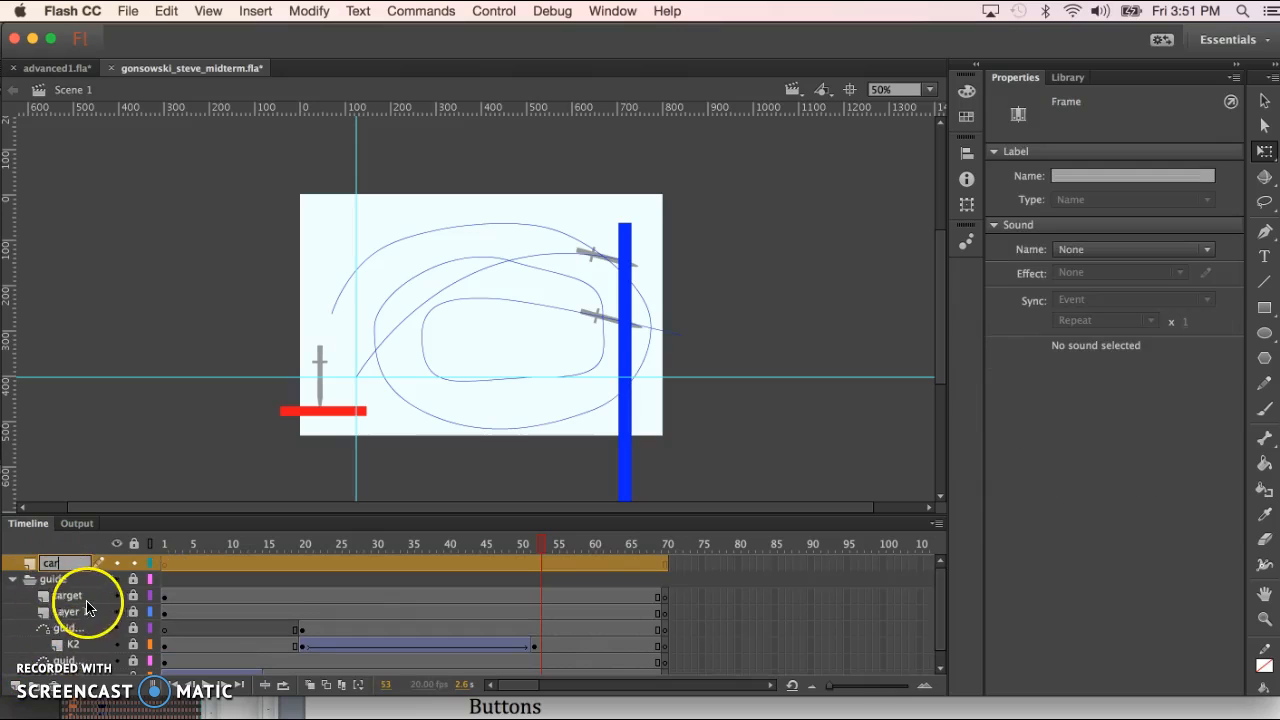
Insert a blank keyframe at frame 70 on the car layer and collapse the guide folder
click(664, 560)
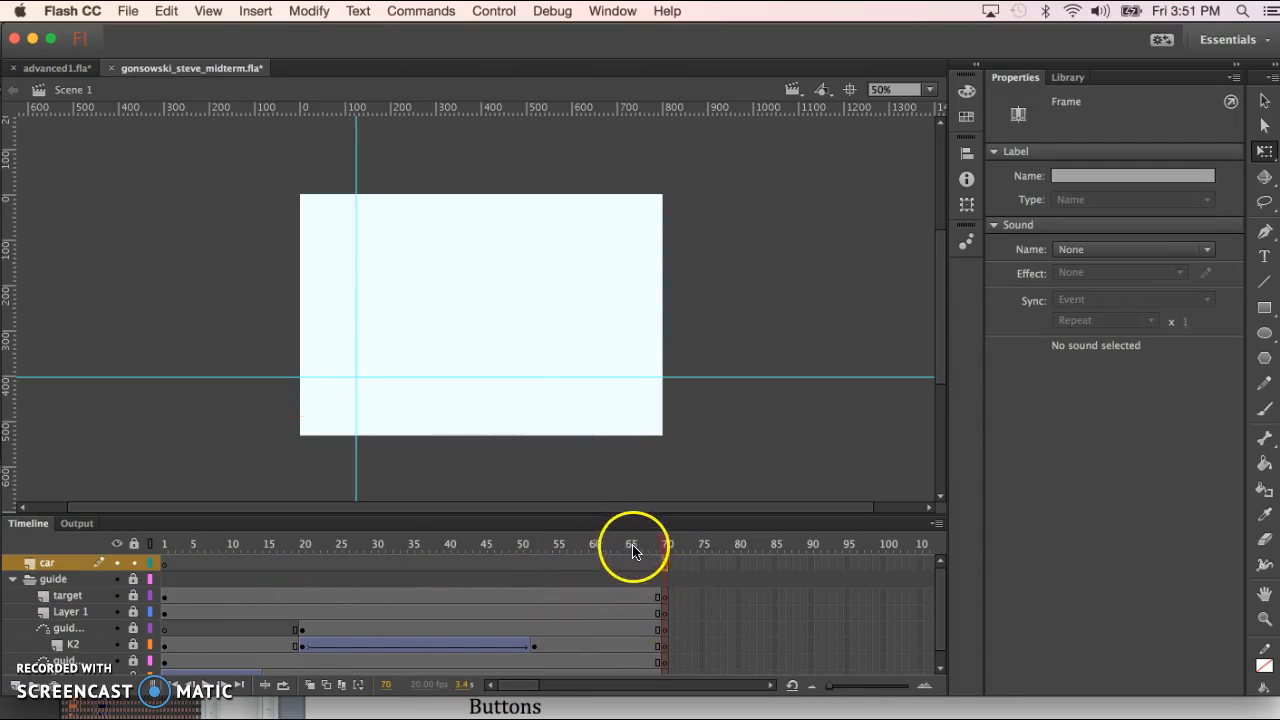
click(664, 544)
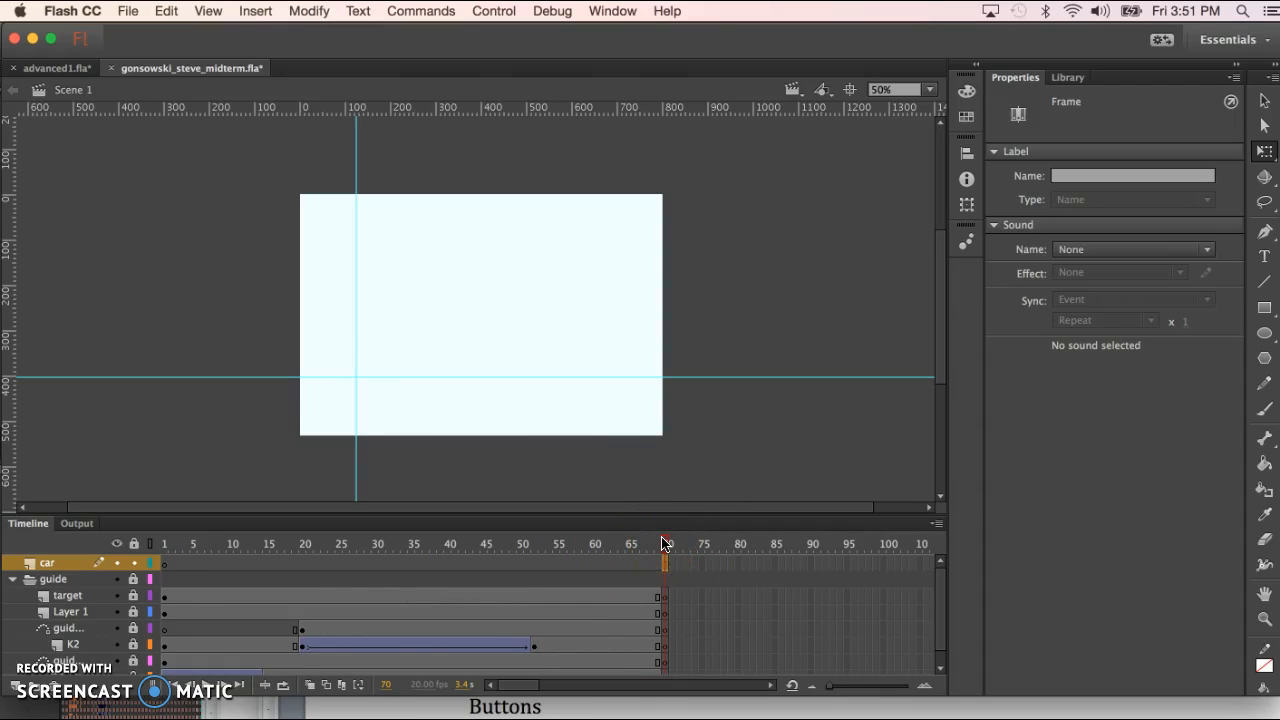
click(523, 388)
key(F7)
click(665, 564)
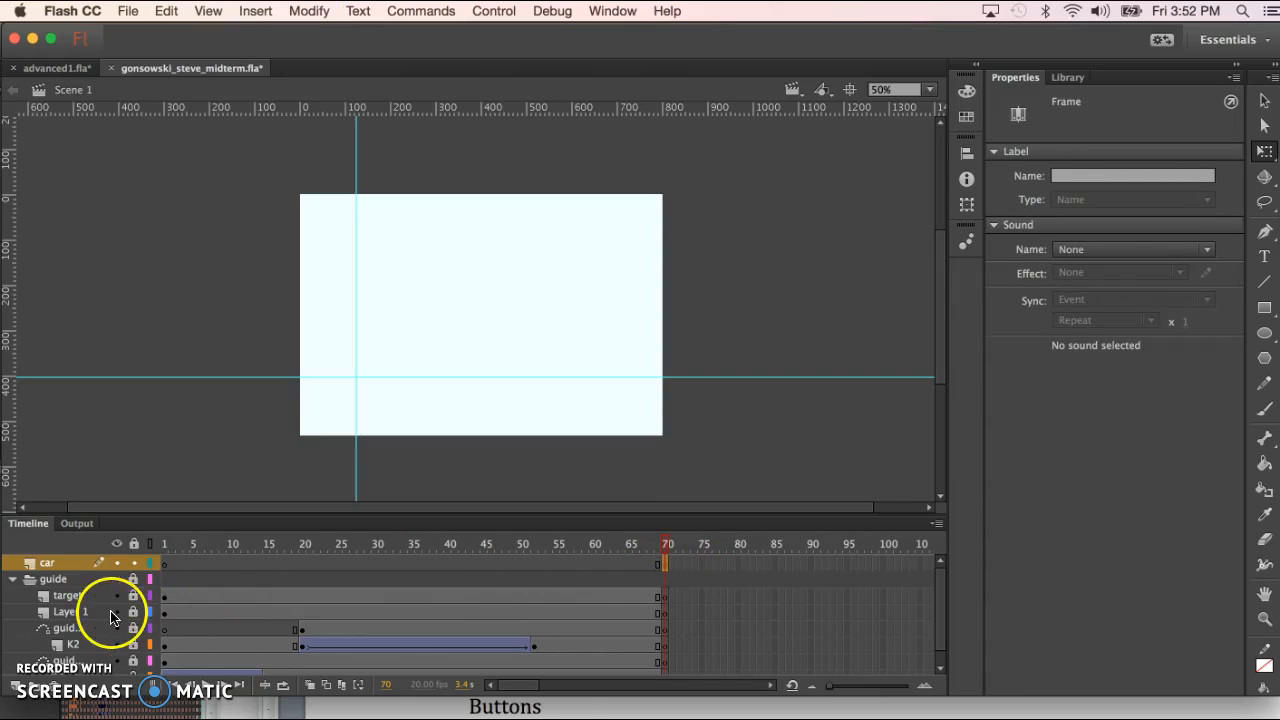
click(12, 584)
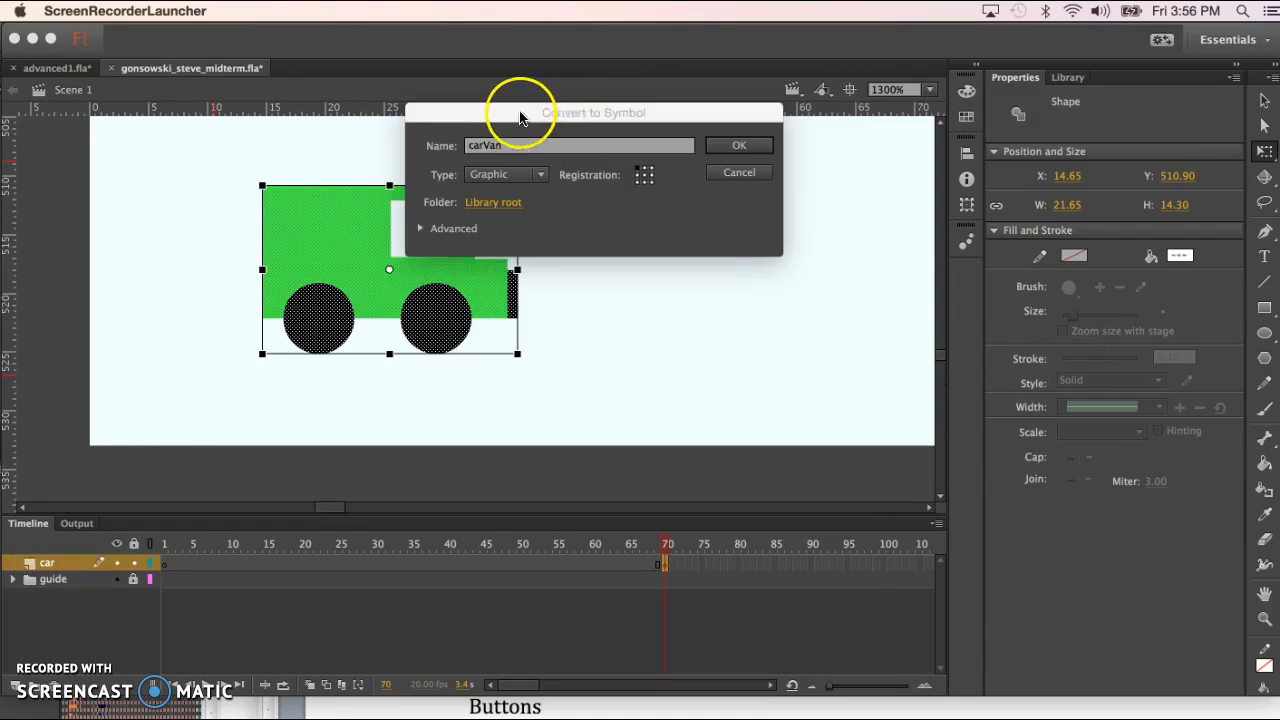
Convert the green van drawing to a Graphic symbol named carVan and show the library
drag(520, 118, 680, 118)
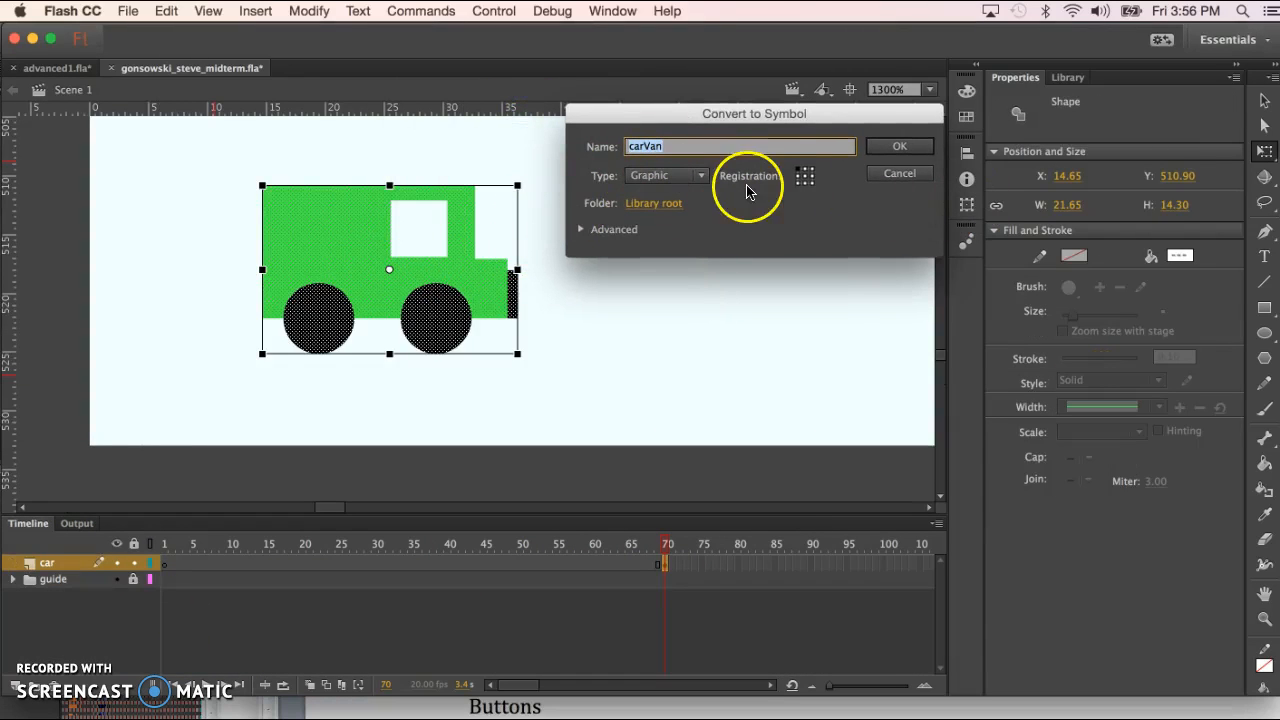
click(901, 148)
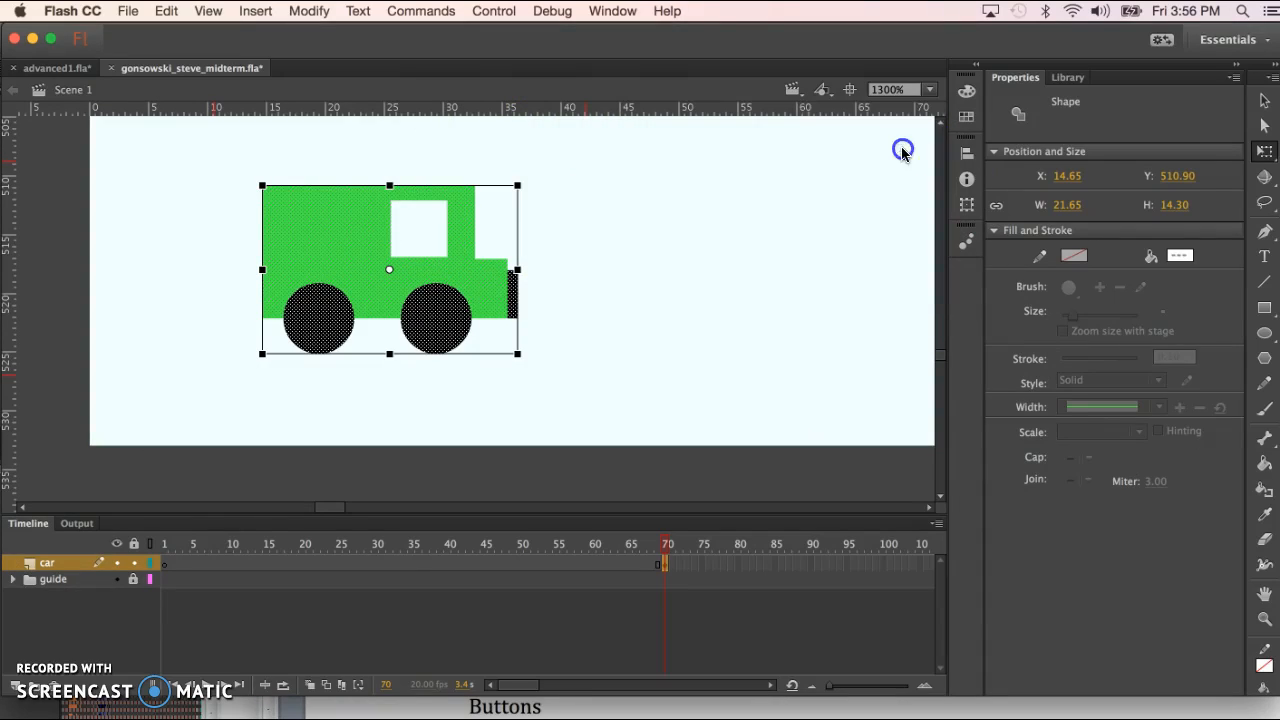
click(1075, 78)
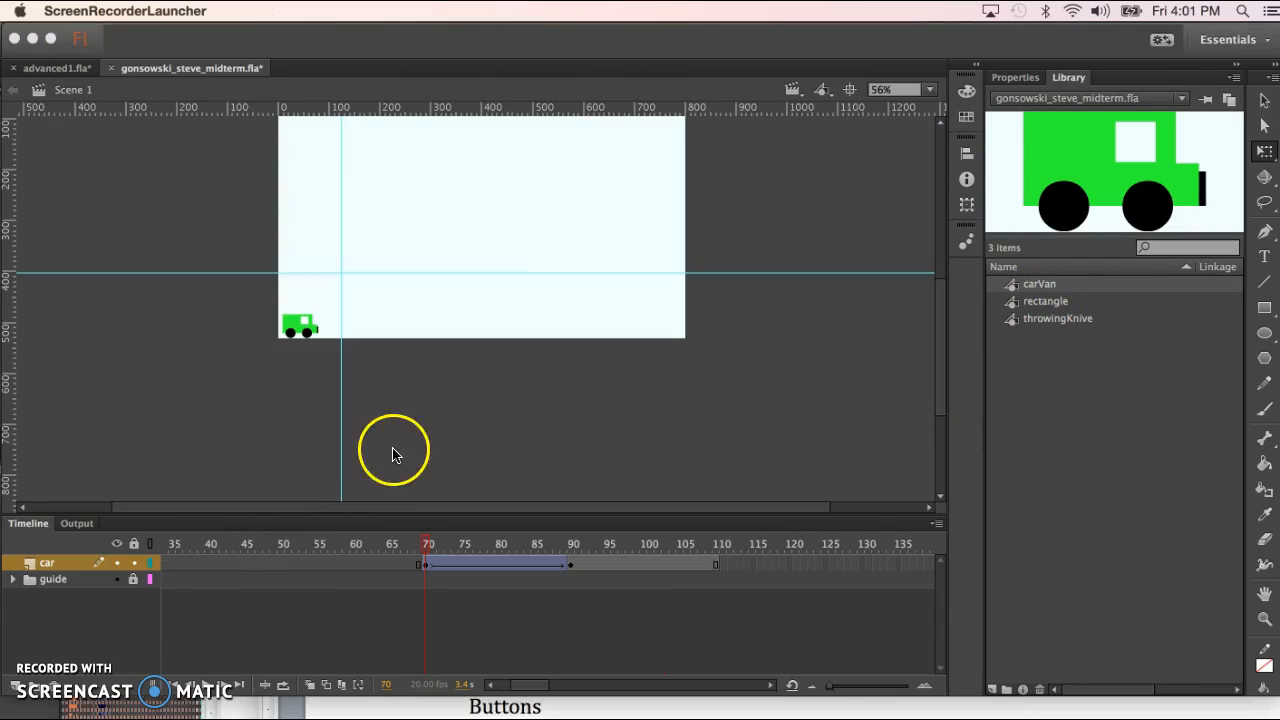
Play and scrub through the van's tween between frames 70 and 90 to review its drive across the stage
click(203, 685)
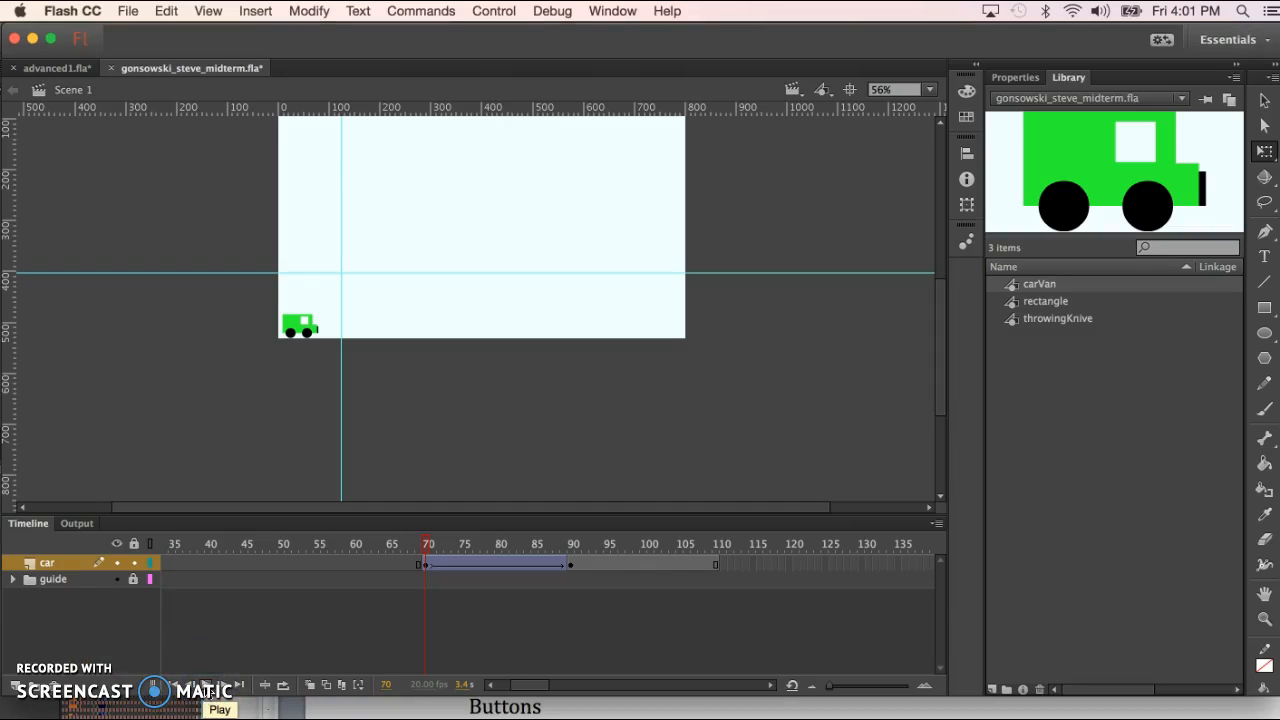
click(207, 689)
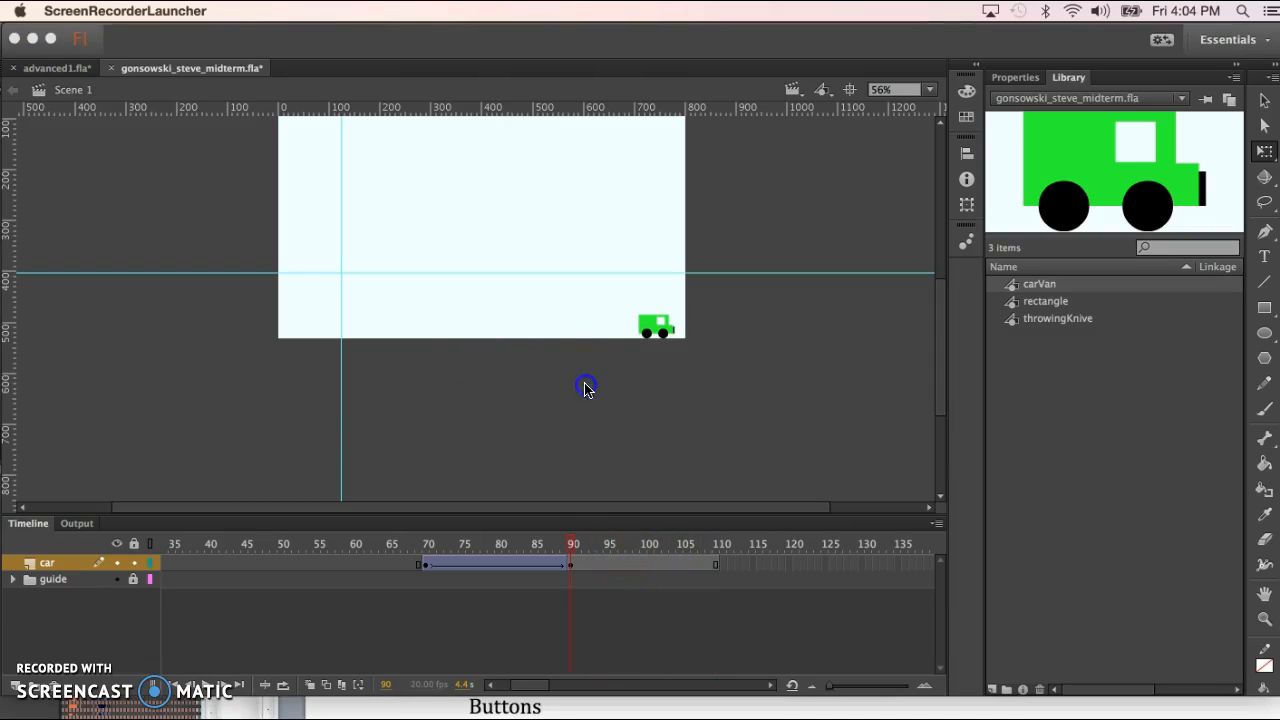
click(571, 543)
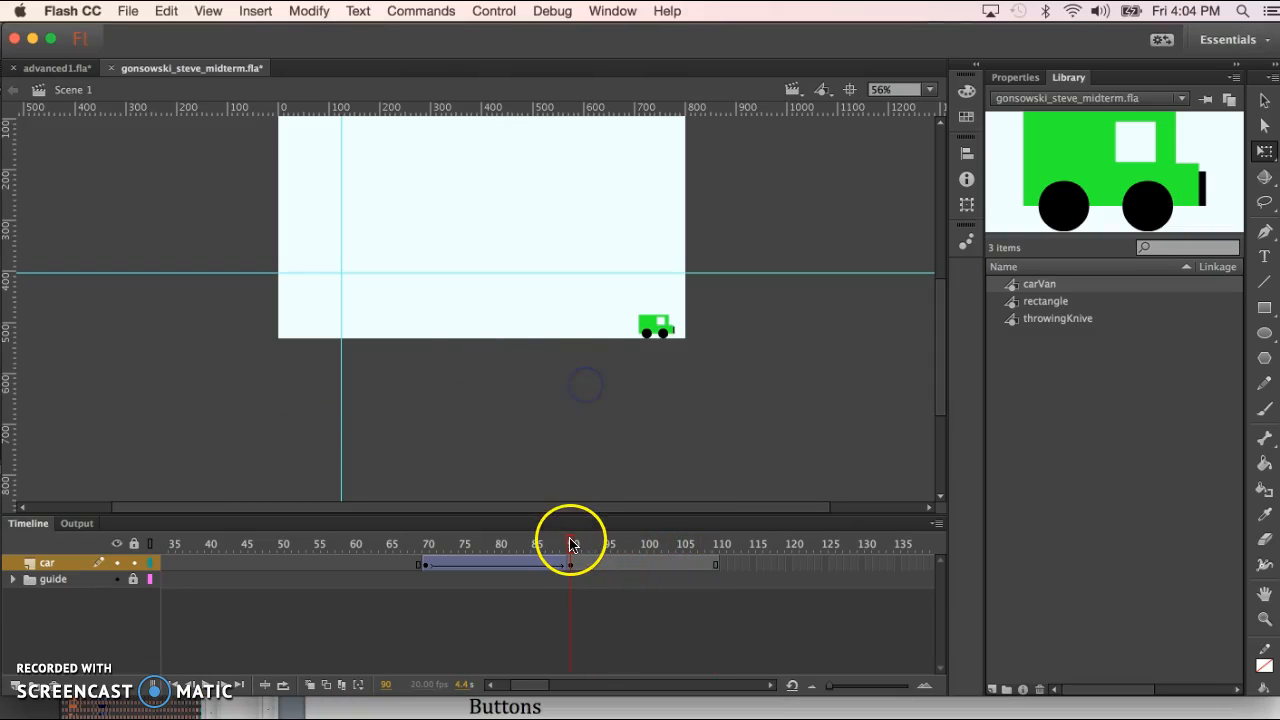
drag(571, 543, 480, 529)
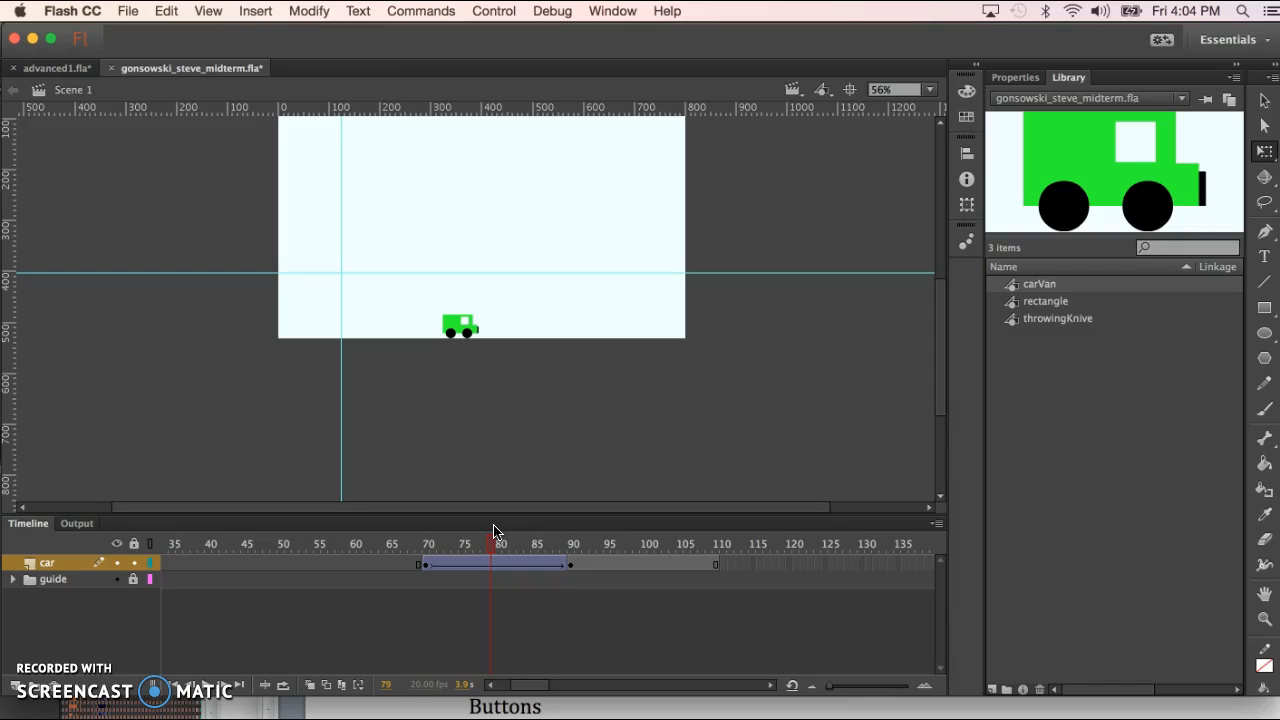
click(495, 543)
drag(491, 536, 444, 543)
Move the van's whole tween, including both keyframes, from frames 70–90 to frames 90–110 on the car layer
click(425, 567)
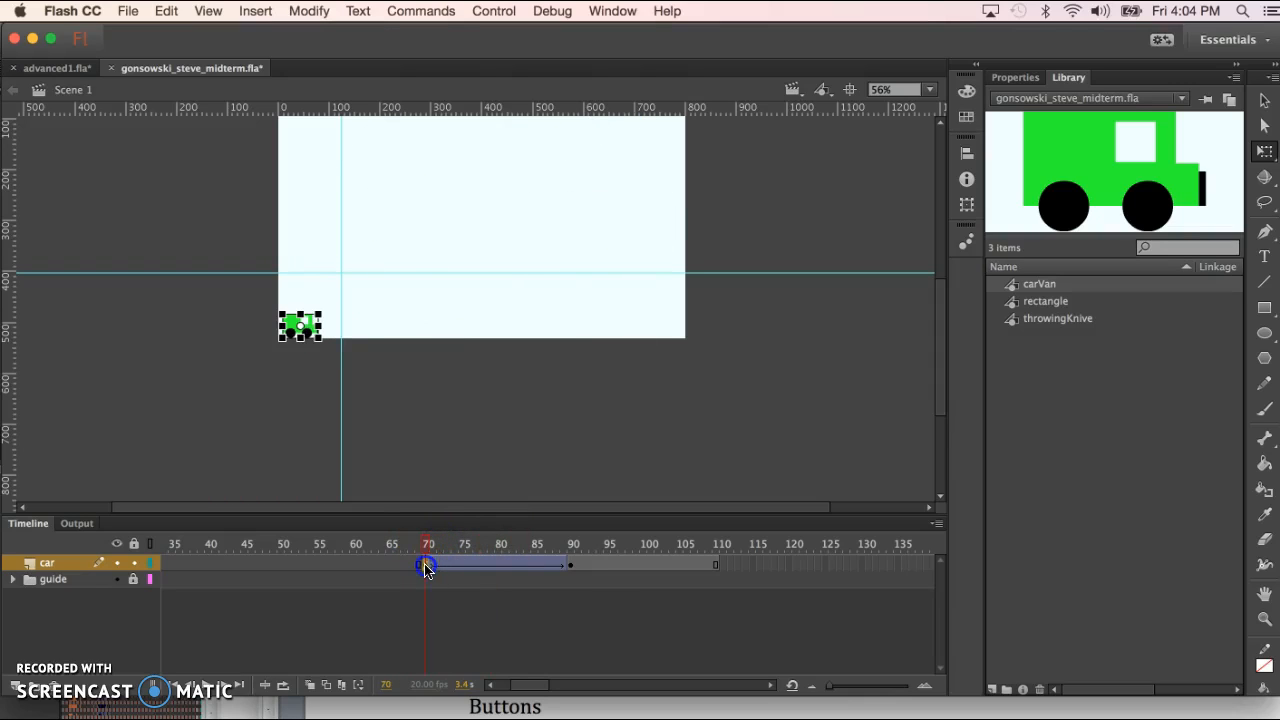
click(568, 562)
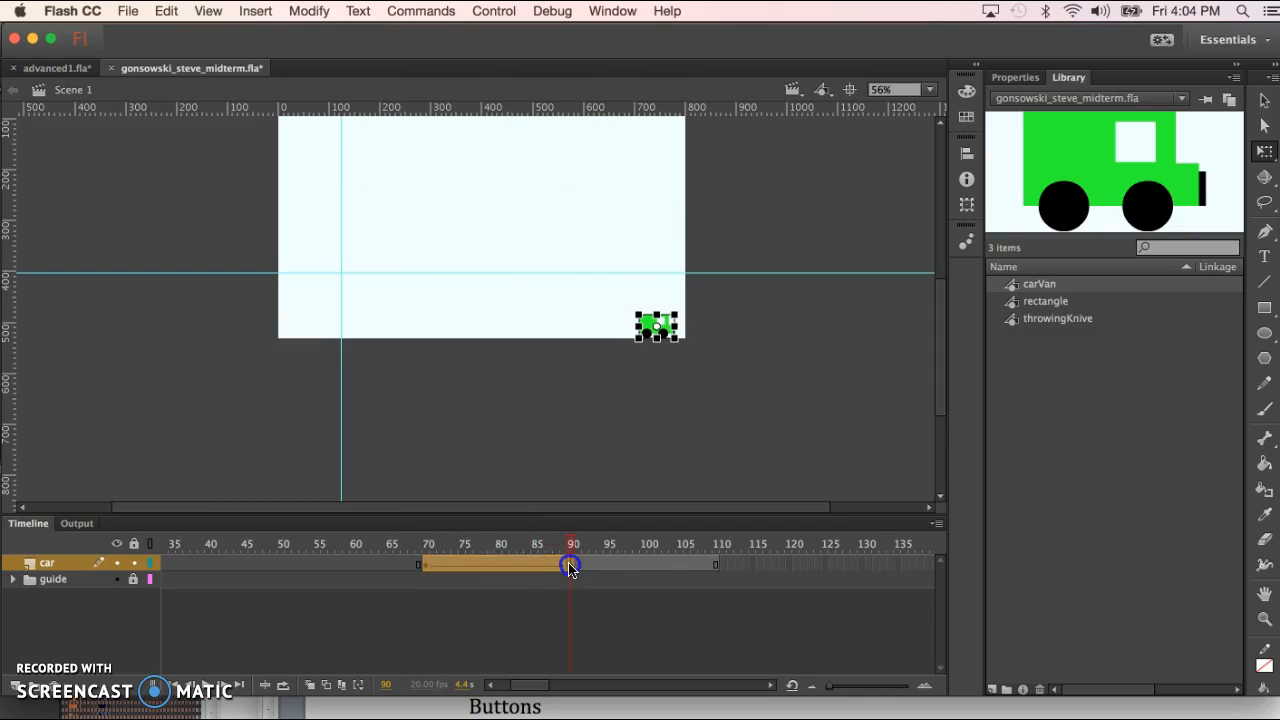
click(477, 562)
drag(477, 562, 623, 558)
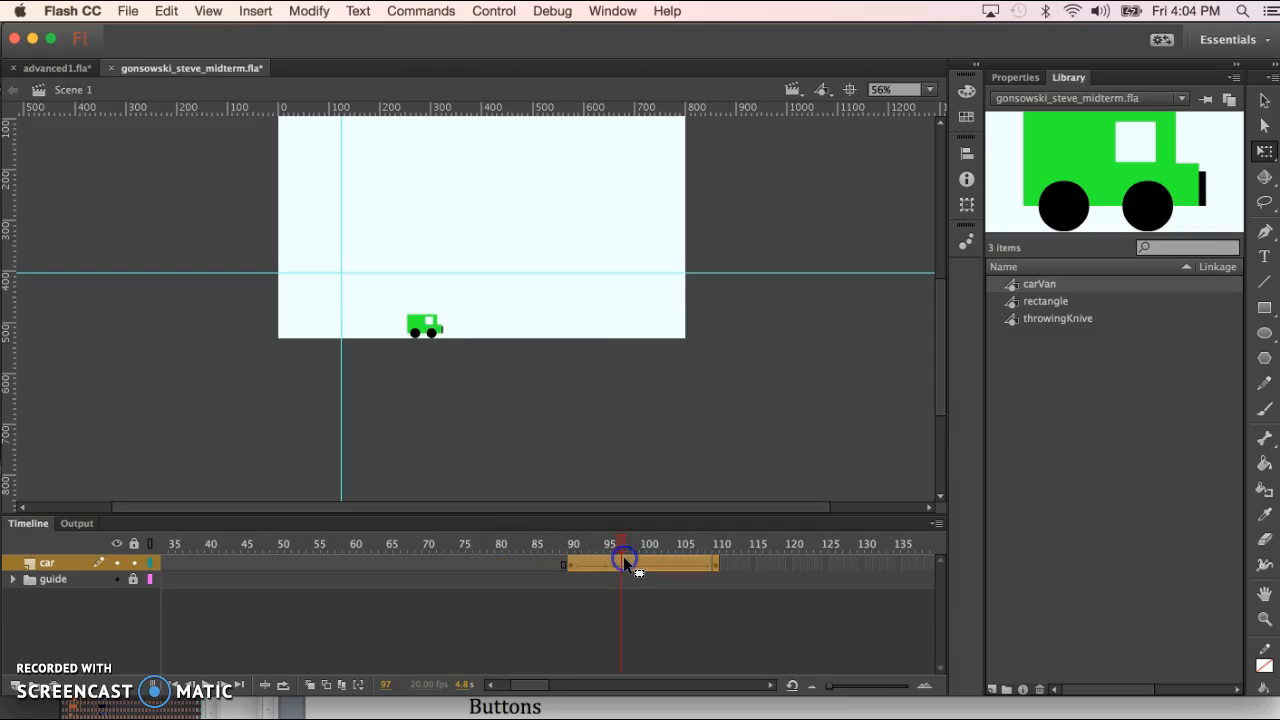
Copy the van's keyframe from frame 90 to frame 70 and remove the tween between those two frames
click(569, 563)
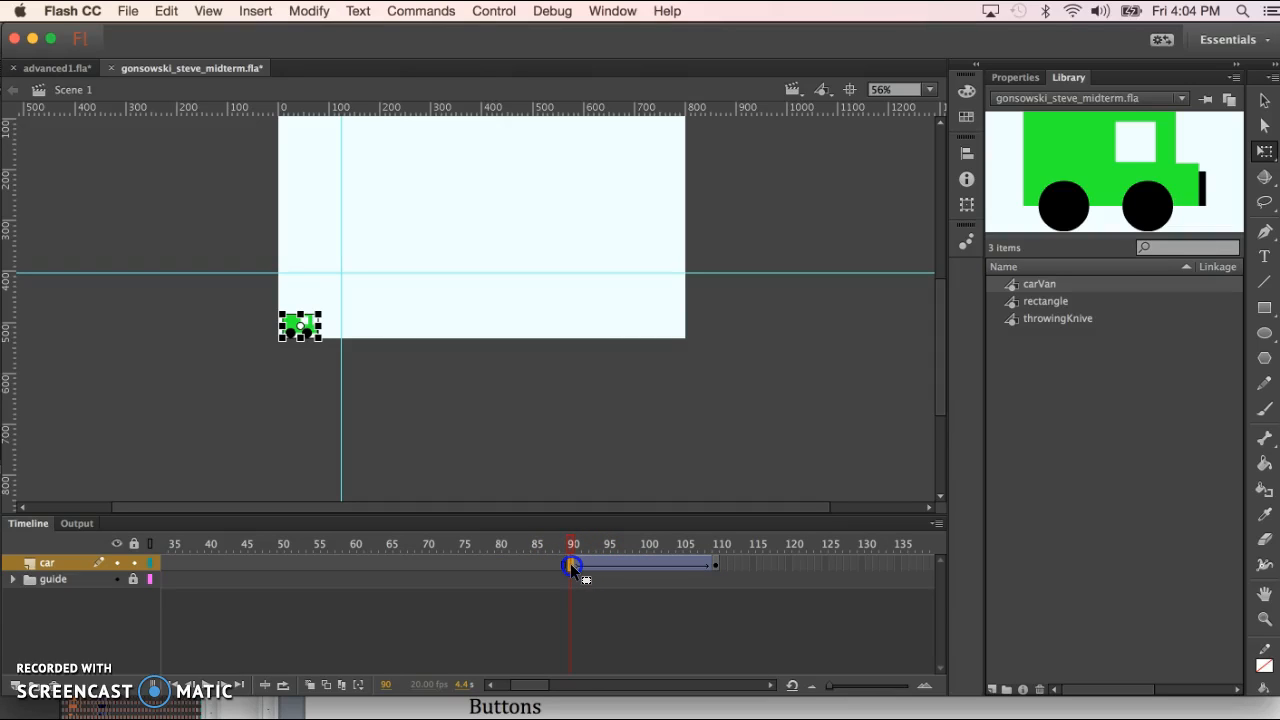
click(620, 500)
click(572, 563)
drag(426, 560, 428, 560)
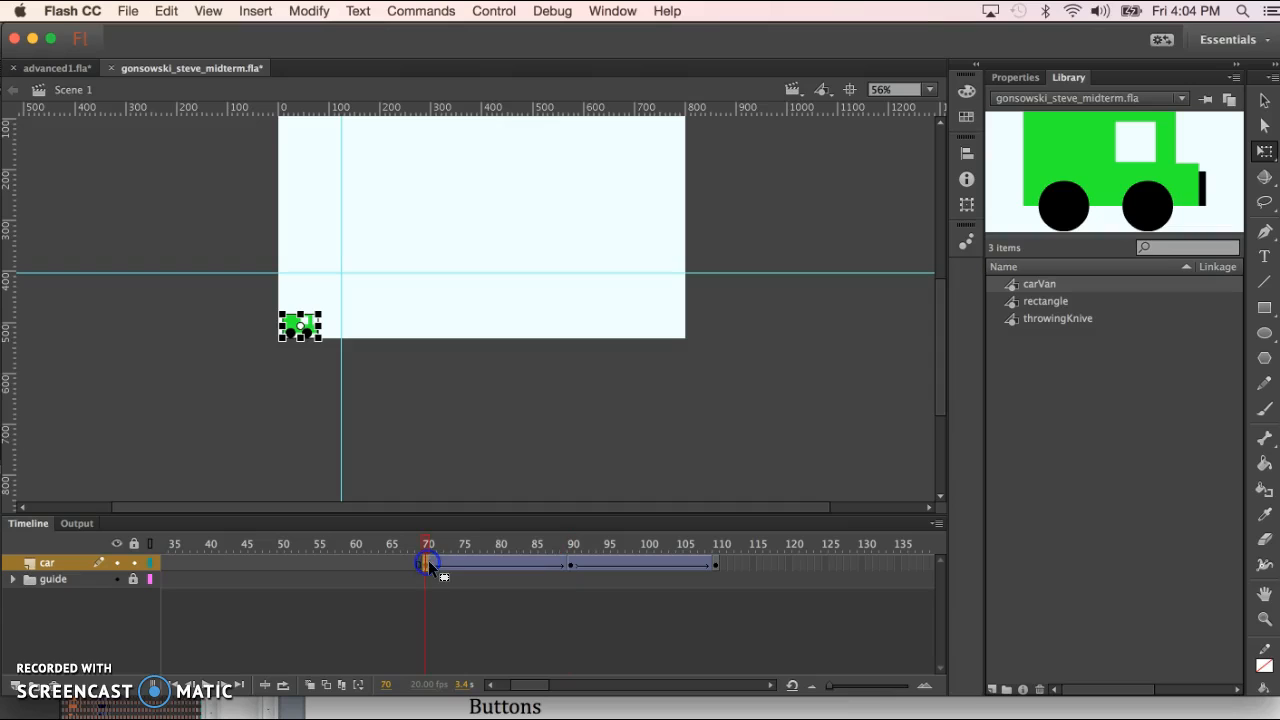
right_click(514, 563)
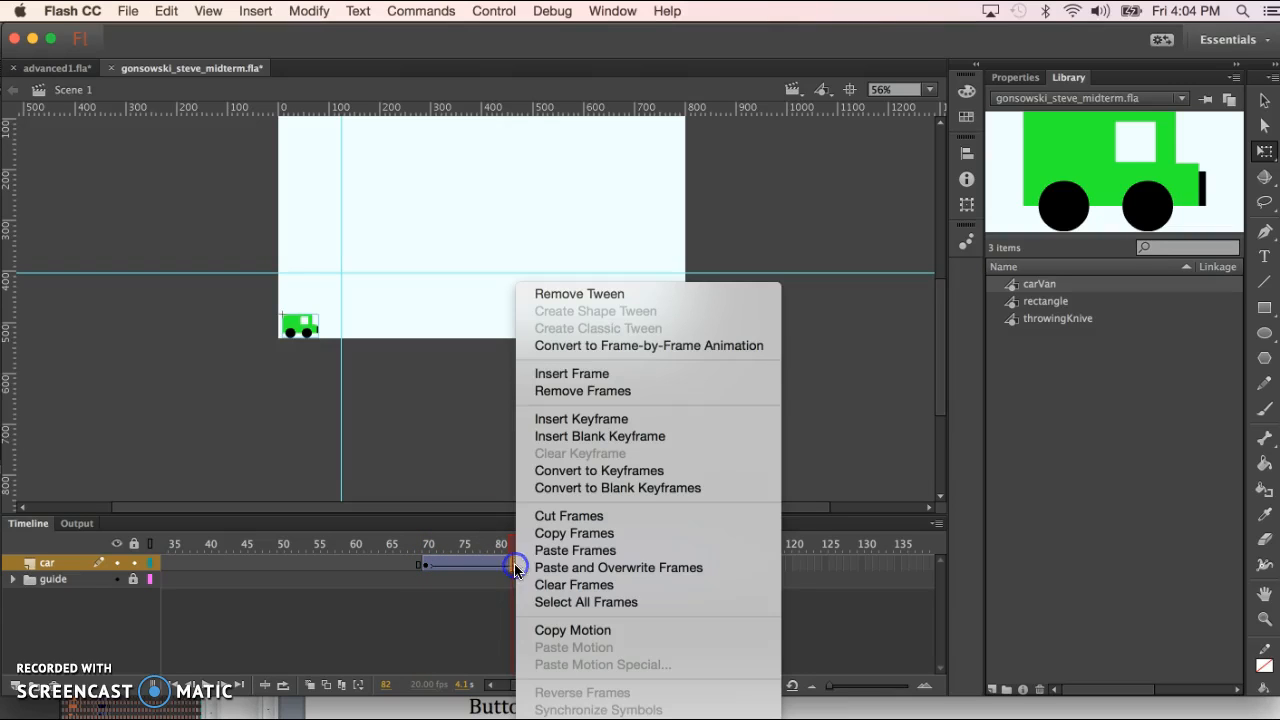
click(612, 296)
Play the timeline from frame 70 and scrub past frame 90 to review the van's wait and departure
click(426, 545)
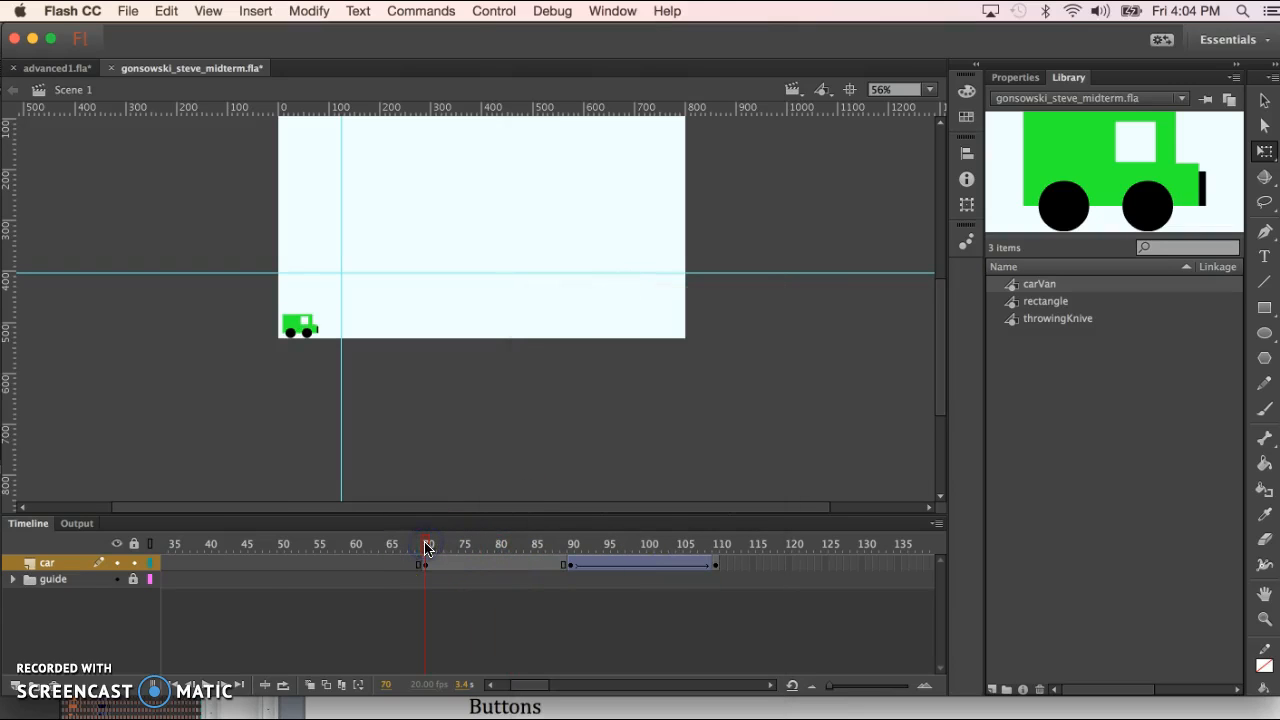
click(205, 685)
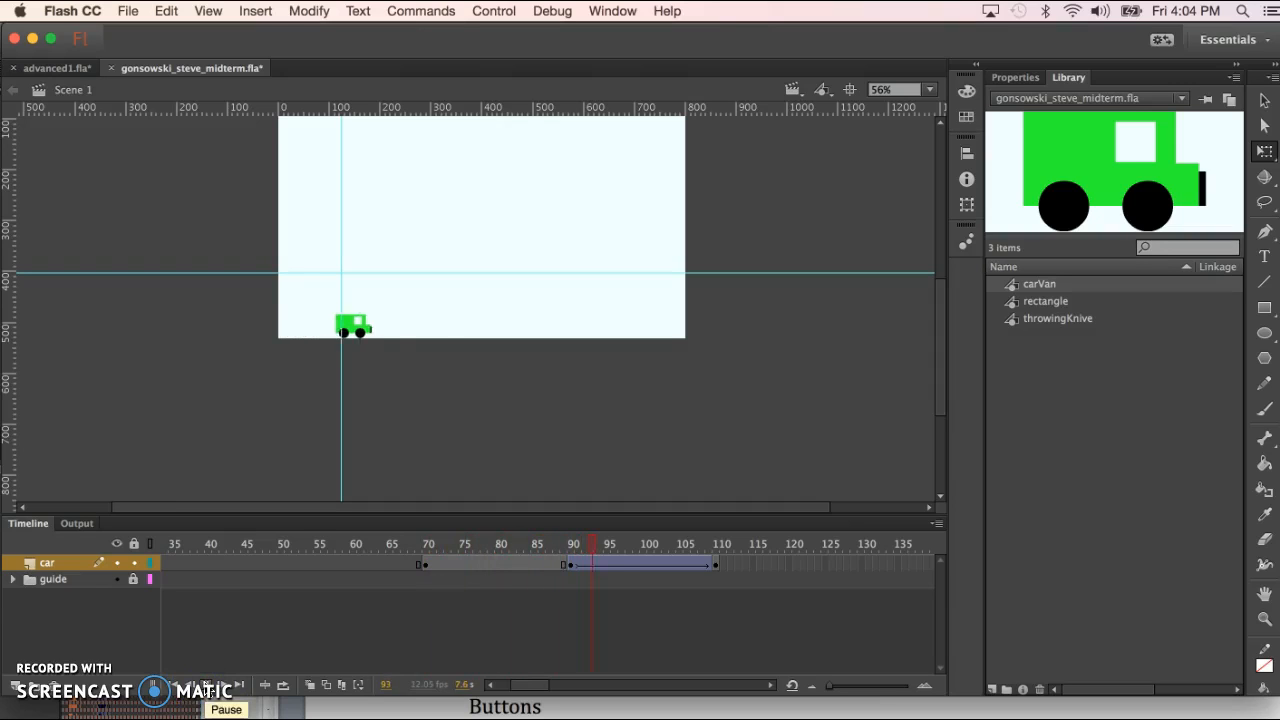
click(204, 686)
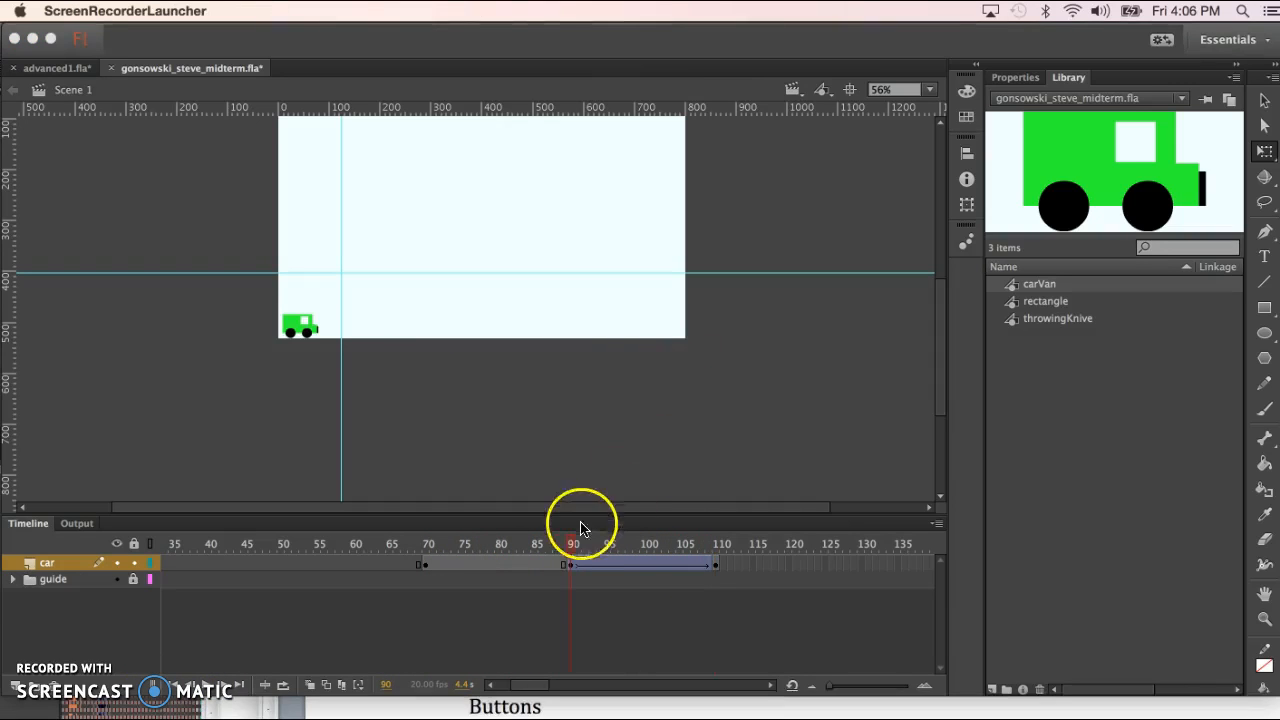
click(617, 541)
drag(573, 545, 614, 650)
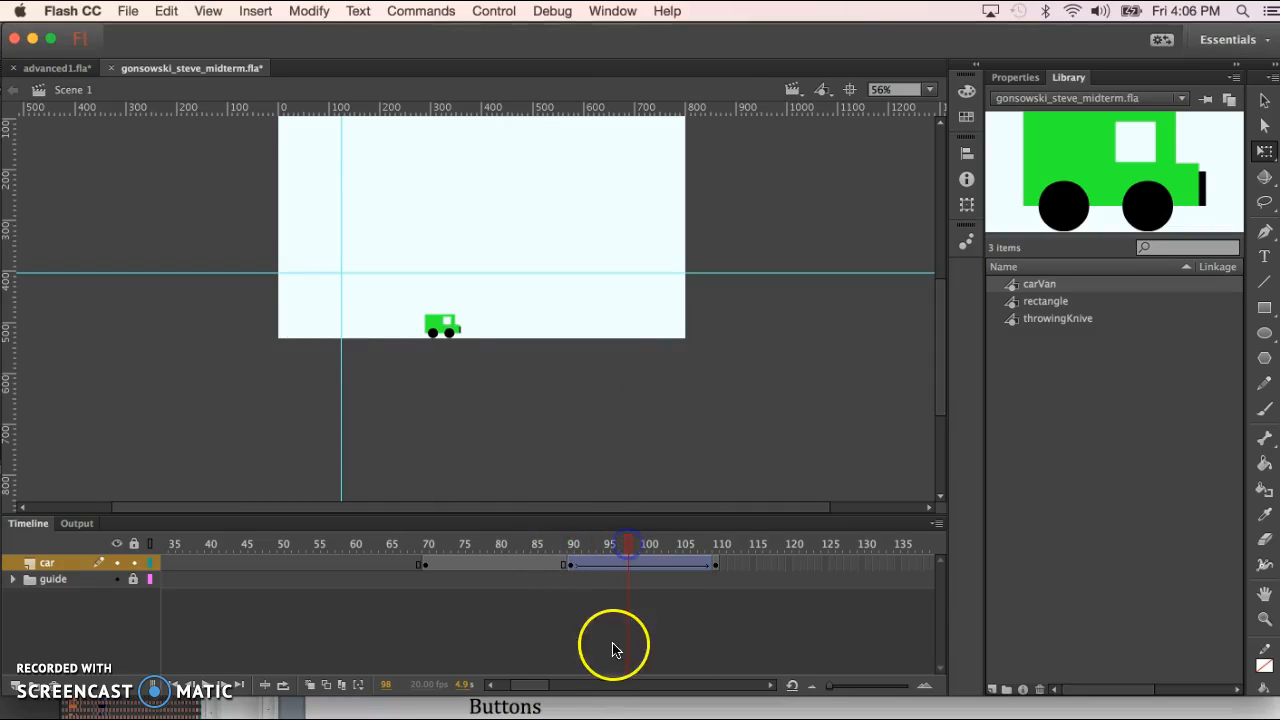
Set the ease of the van's tween between frames 90 and 110 to 100 out
click(641, 563)
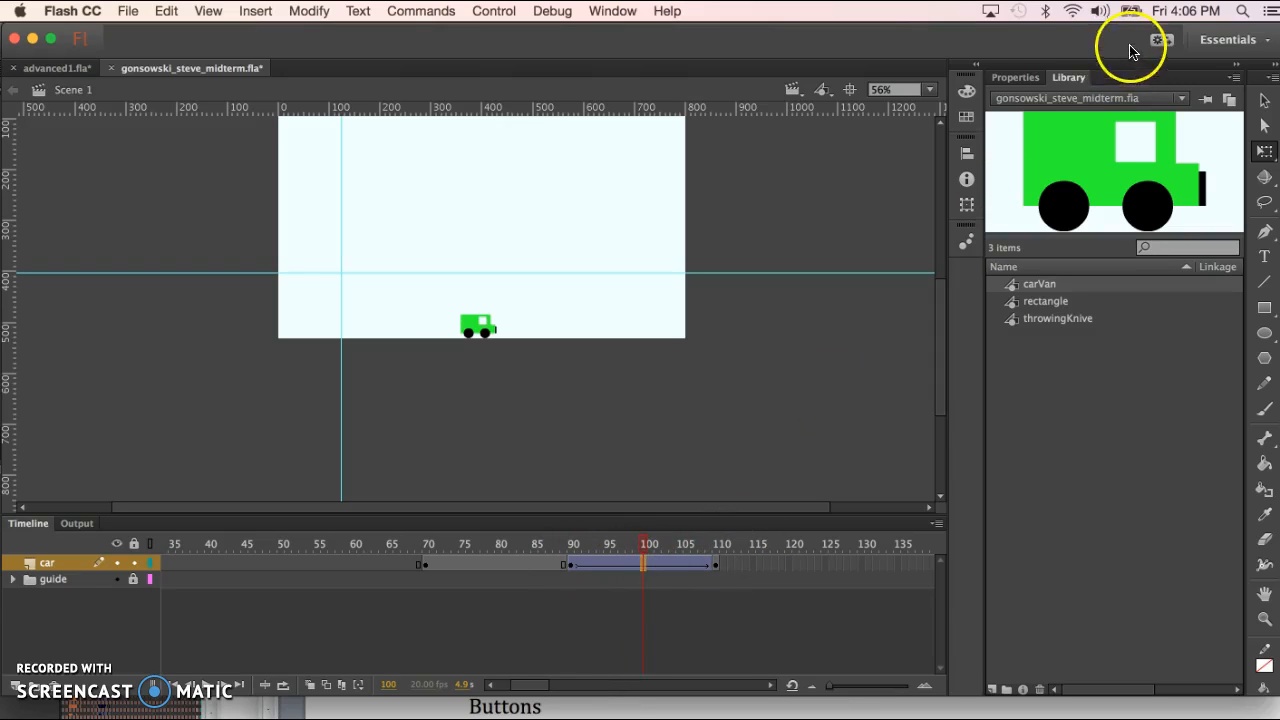
click(1014, 77)
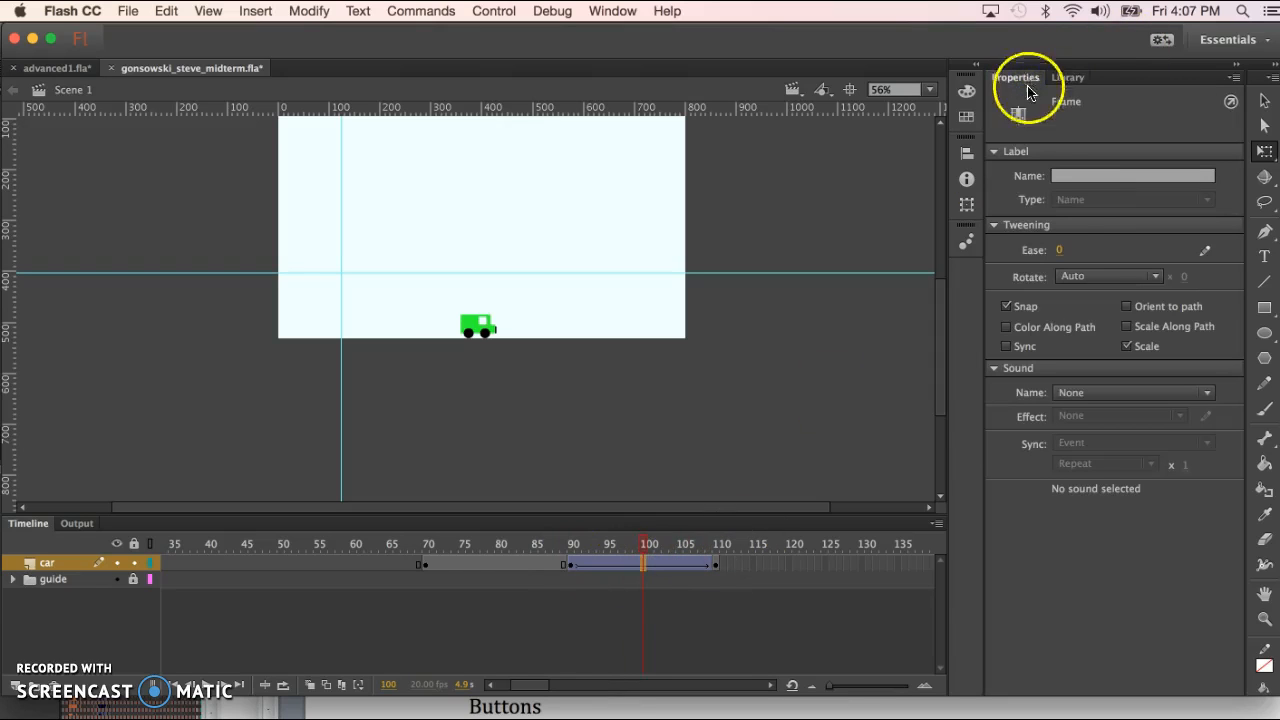
click(1059, 252)
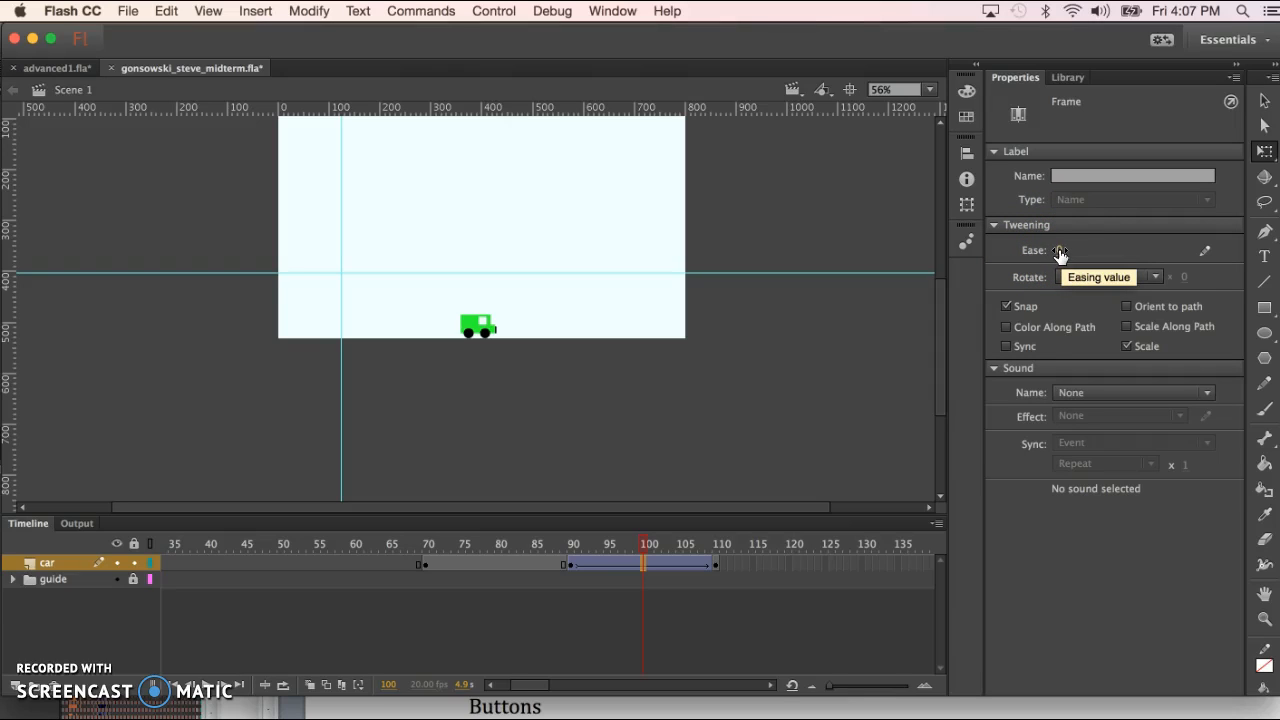
drag(1059, 252, 1091, 251)
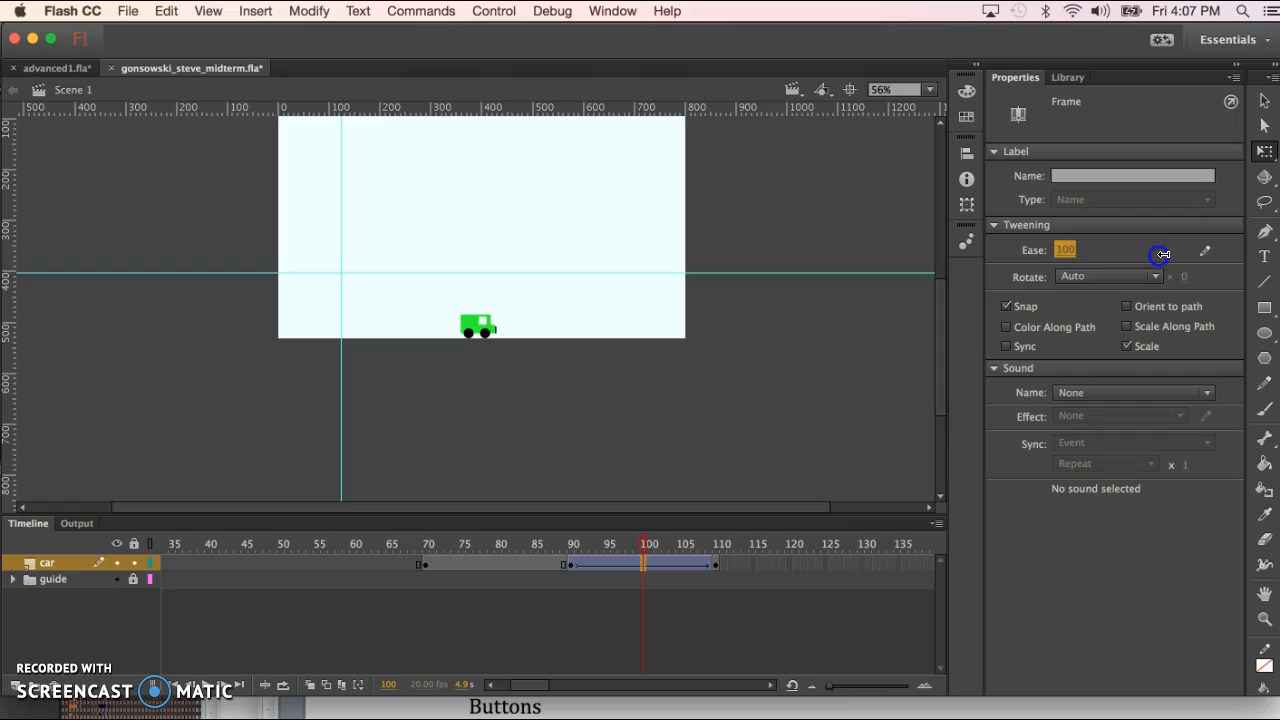
drag(1169, 254, 1203, 263)
Set the van tween's ease to -100 in and return the playhead to frame 70
click(1071, 251)
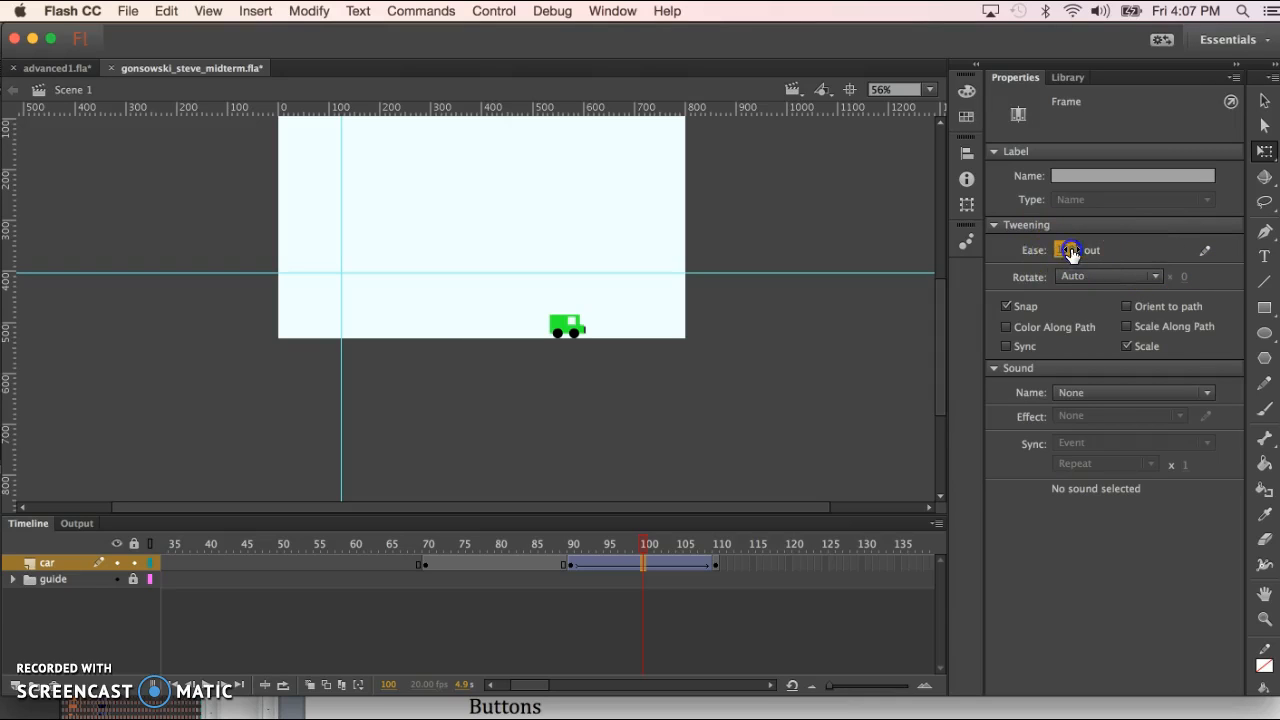
drag(807, 261, 790, 264)
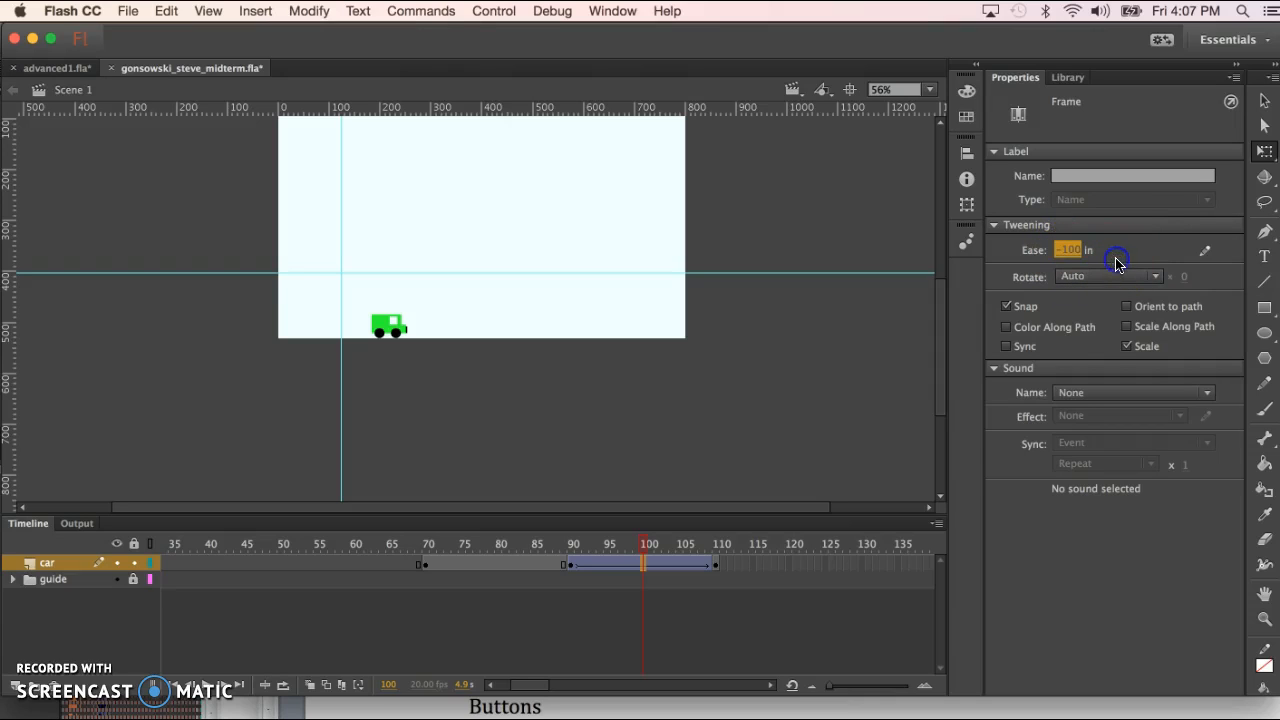
click(1069, 252)
click(1118, 257)
click(433, 545)
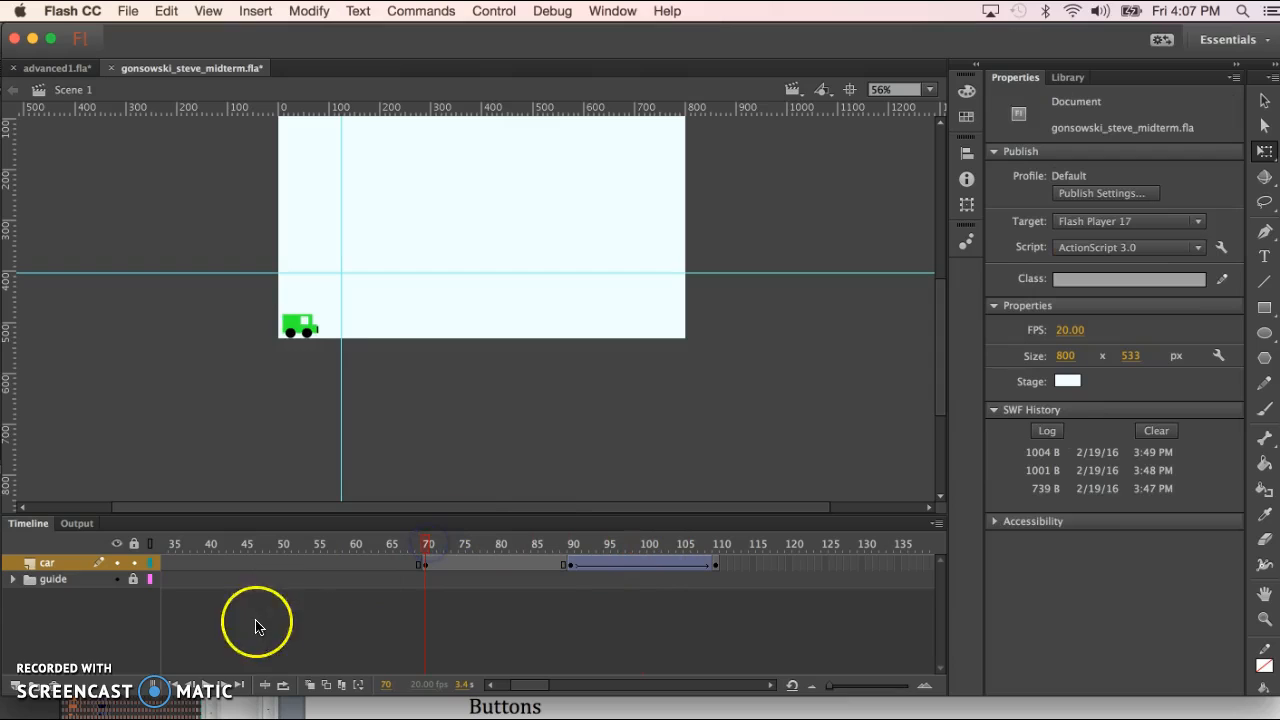
Play the van animation from frame 70 to frame 110 twice to review its eased departure
click(205, 685)
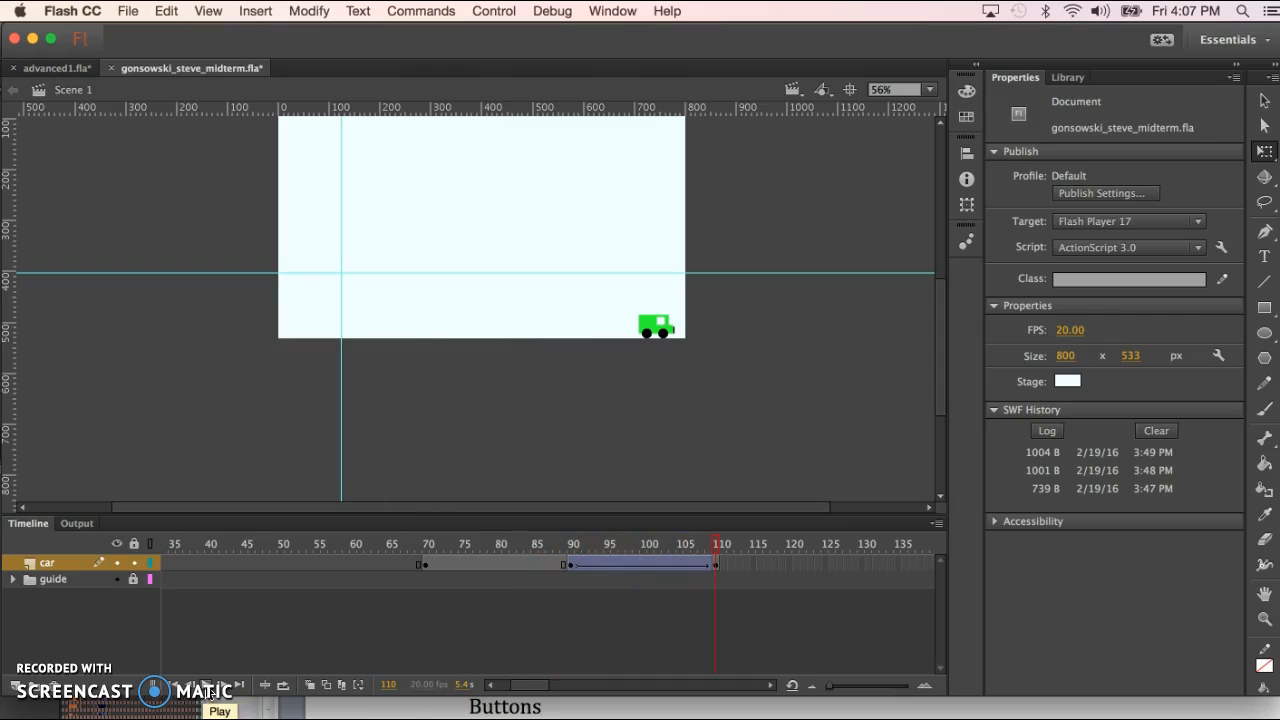
click(431, 545)
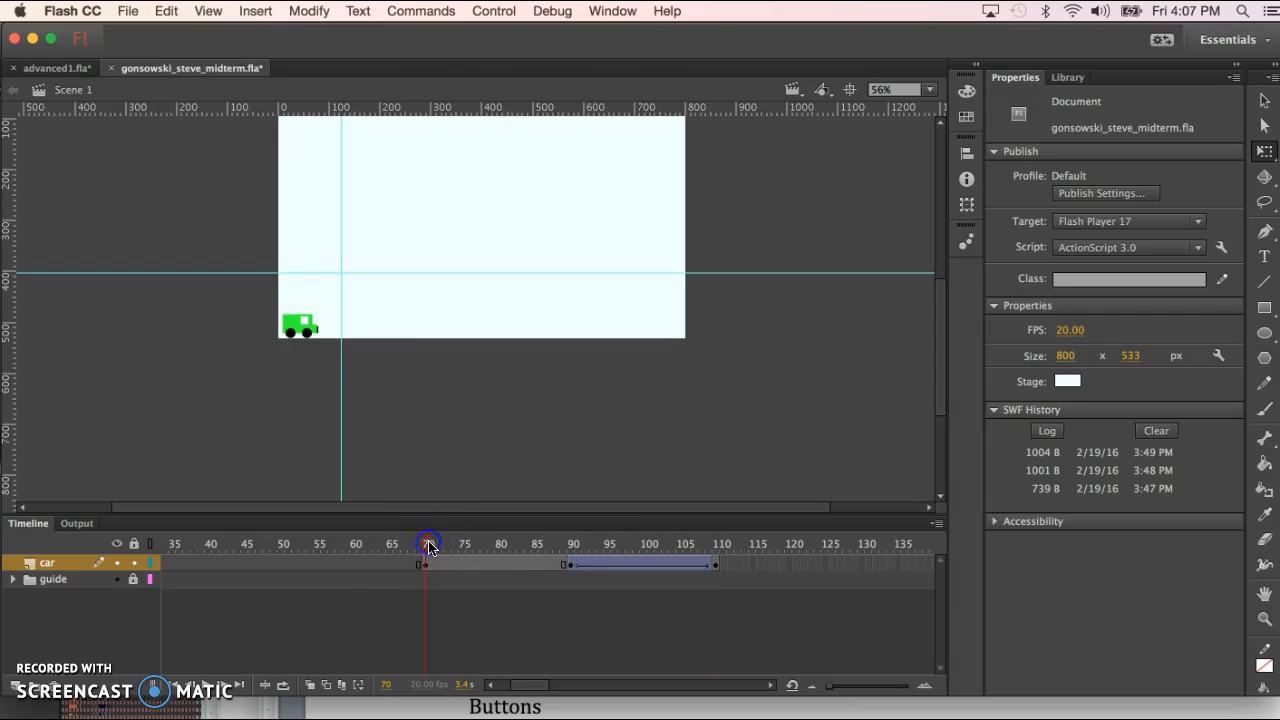
click(205, 685)
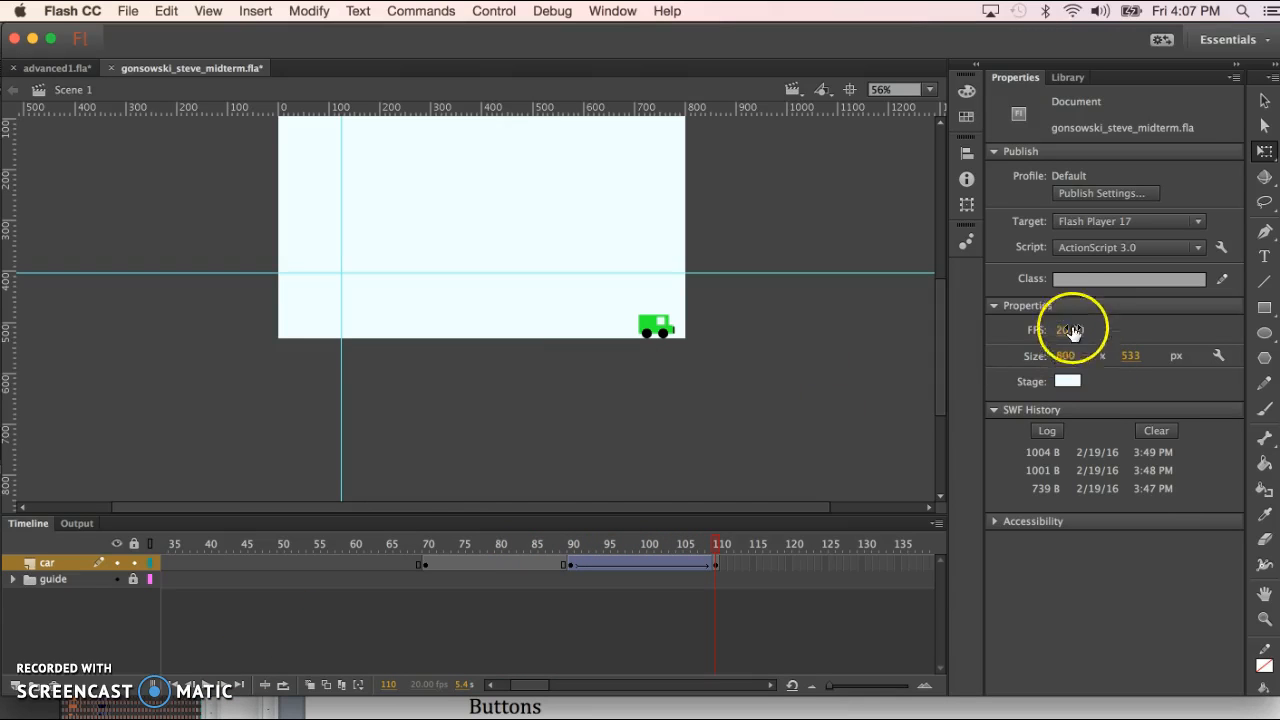
Try an ease of -56 in on the van's tween and play the animation from frame 70
click(644, 562)
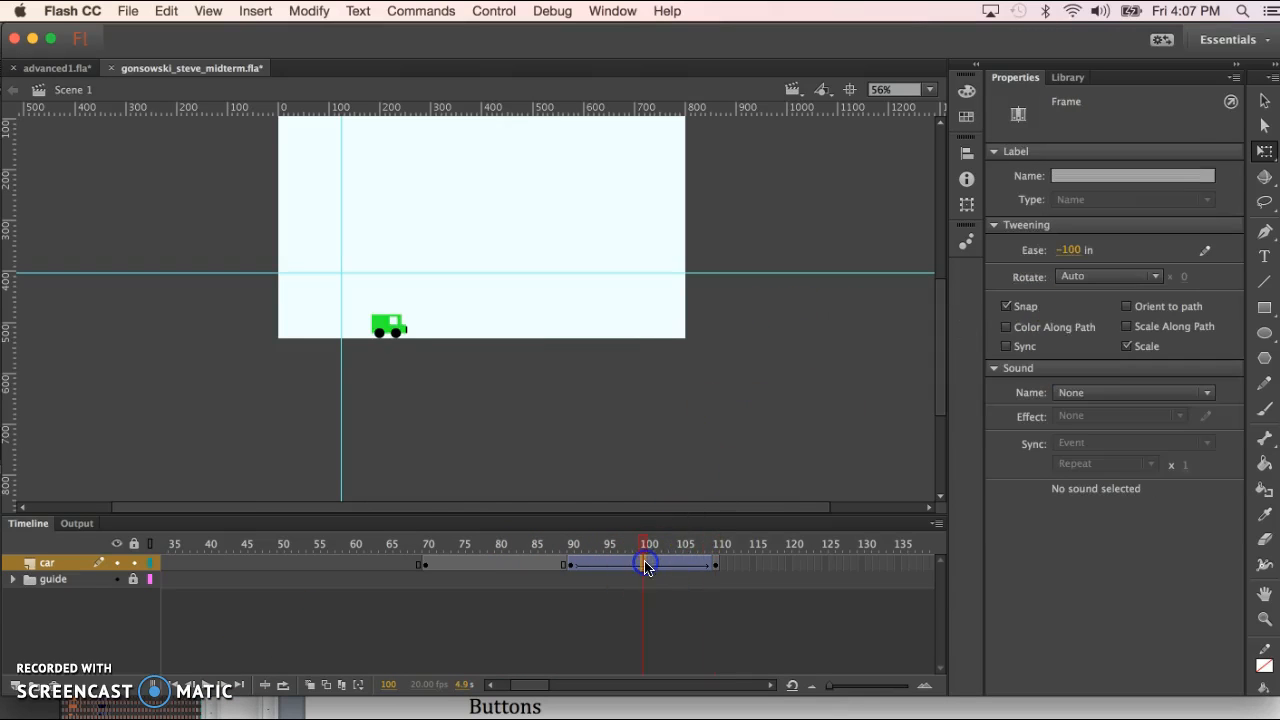
drag(1068, 250, 1116, 251)
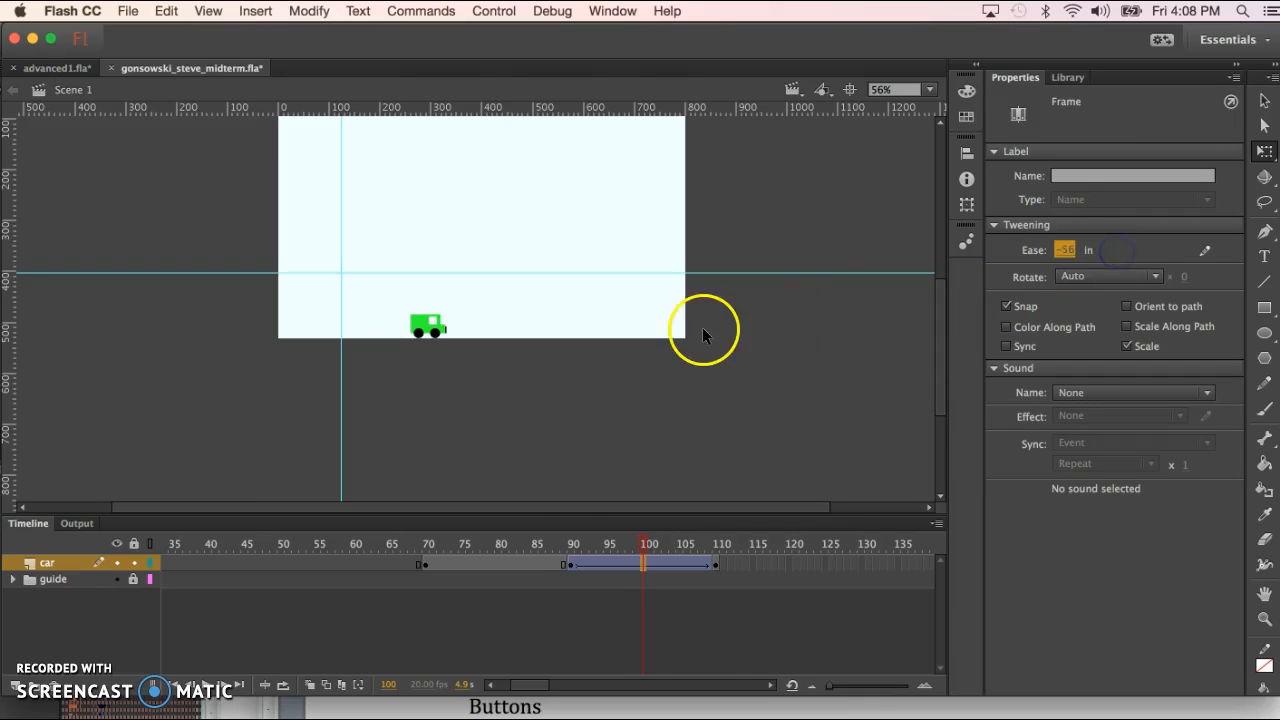
click(428, 545)
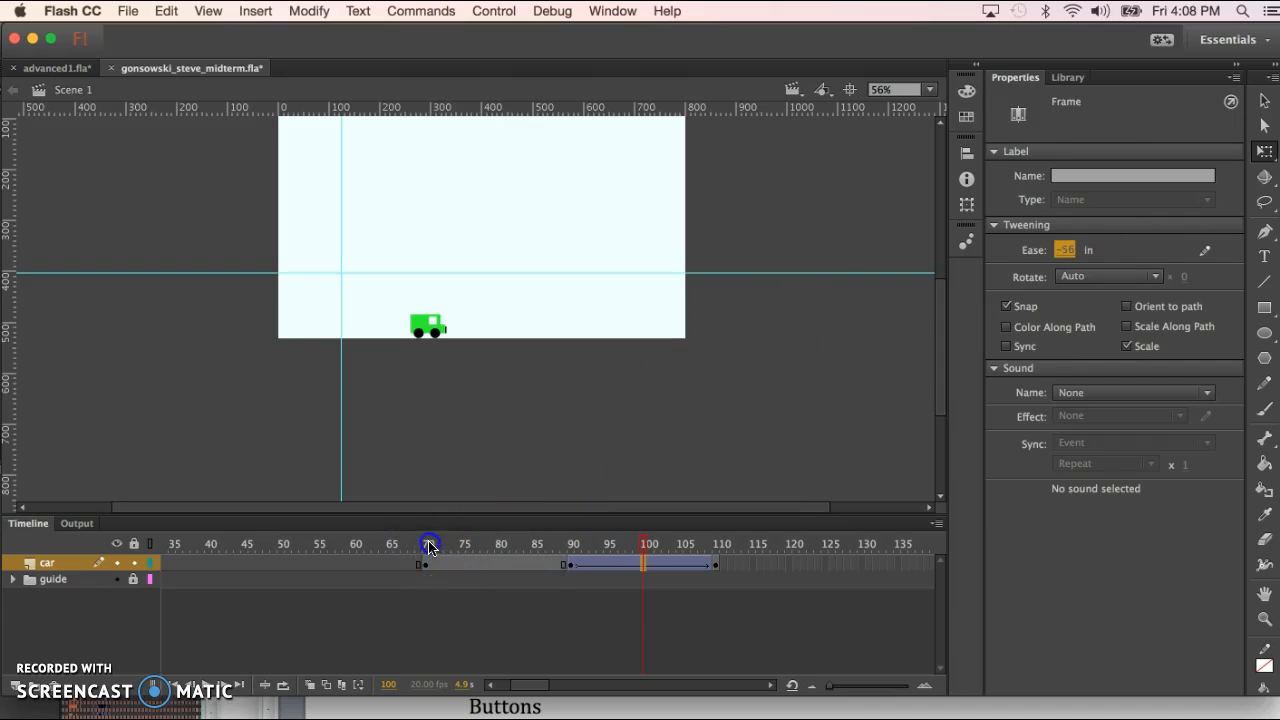
click(210, 686)
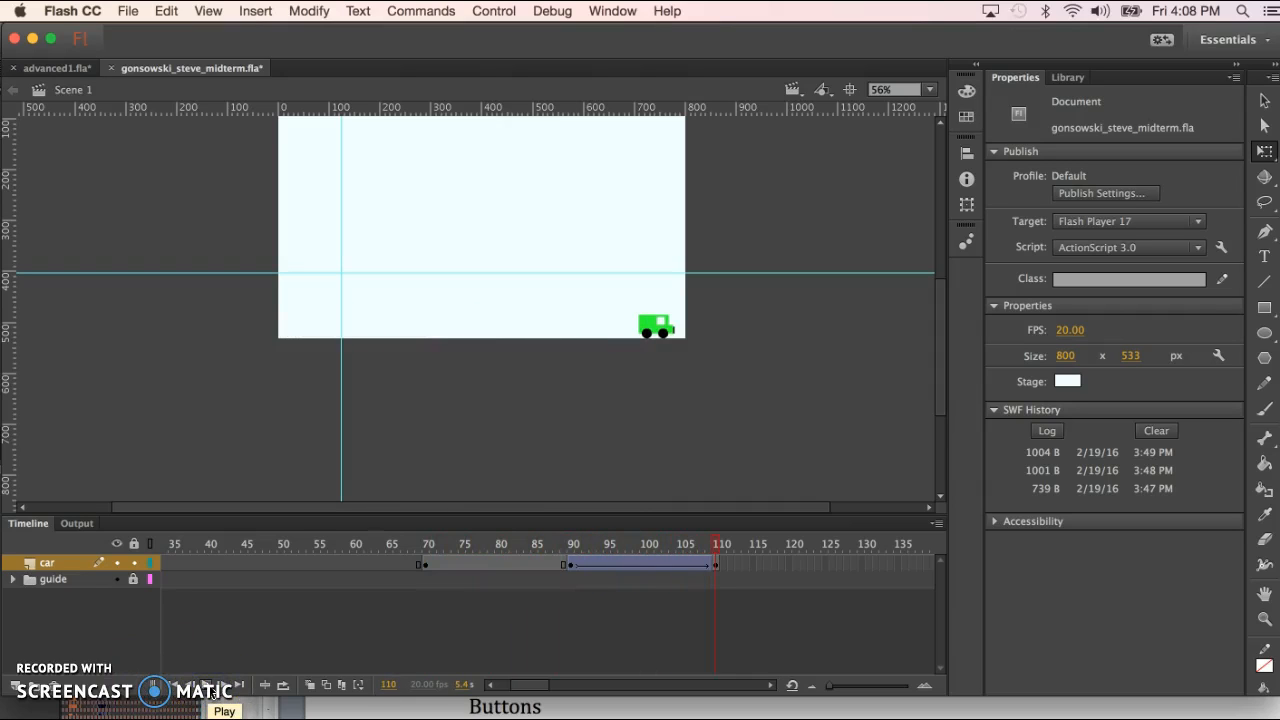
Set the van tween's ease to -100 in and scrub through the motion to frame 110
click(641, 565)
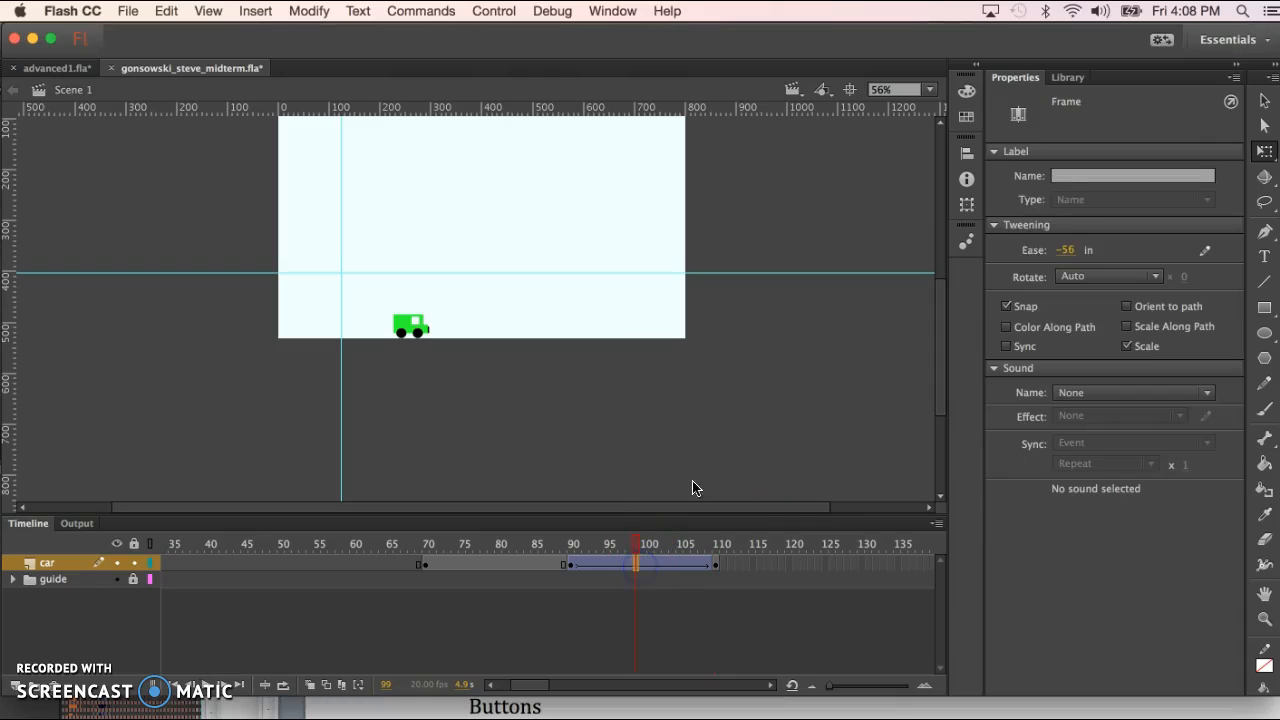
drag(1072, 255, 958, 265)
drag(875, 269, 877, 271)
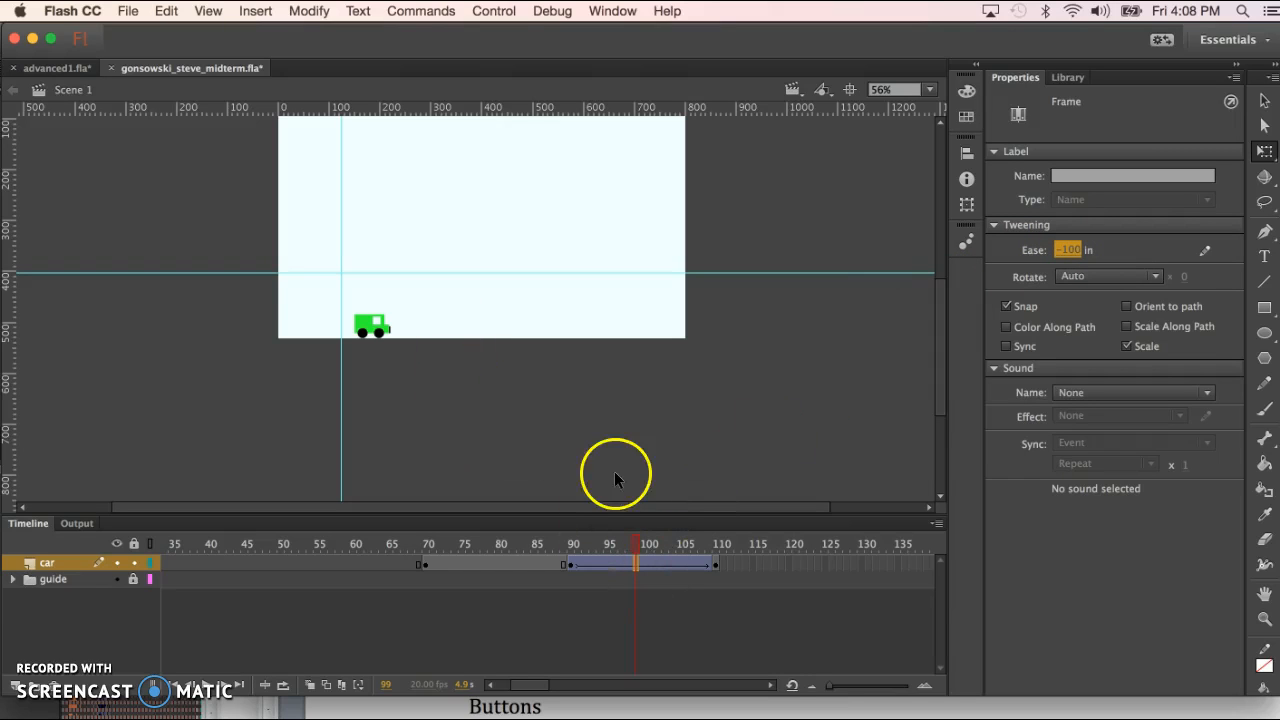
click(622, 546)
drag(622, 546, 735, 543)
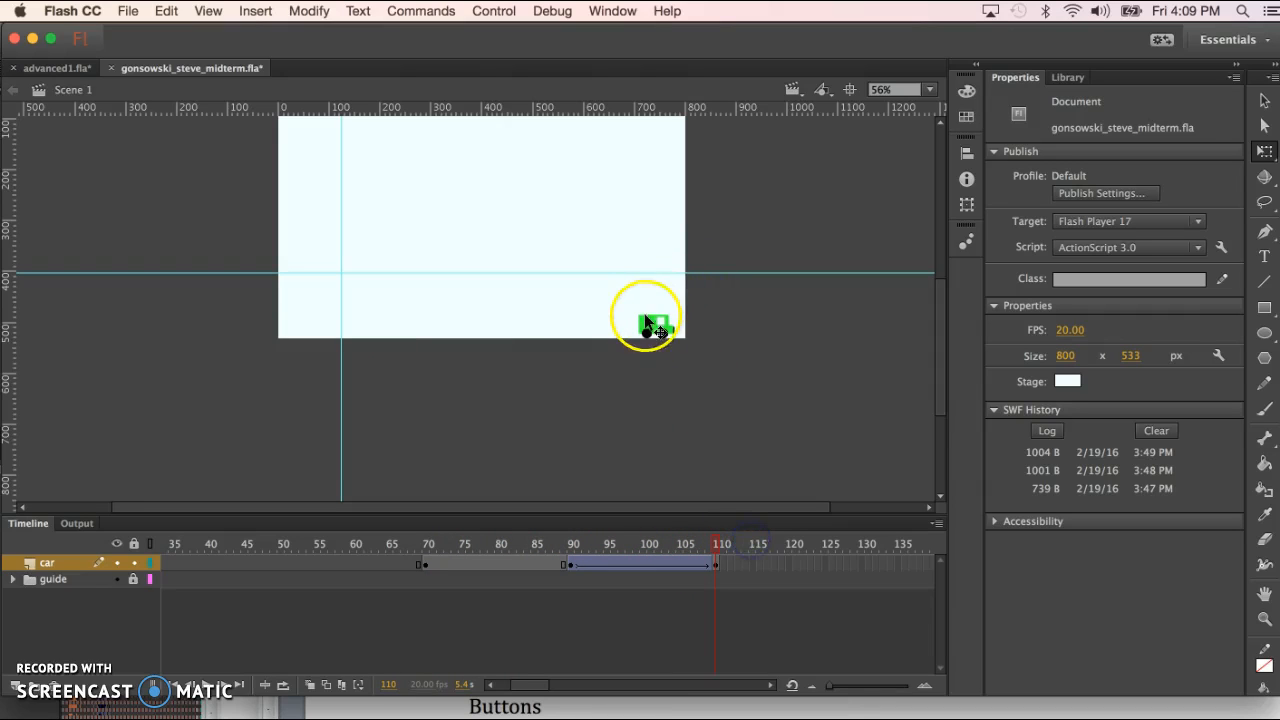
Move the van at frame 110 horizontally in large steps until it sits completely beyond the stage's right edge
click(713, 565)
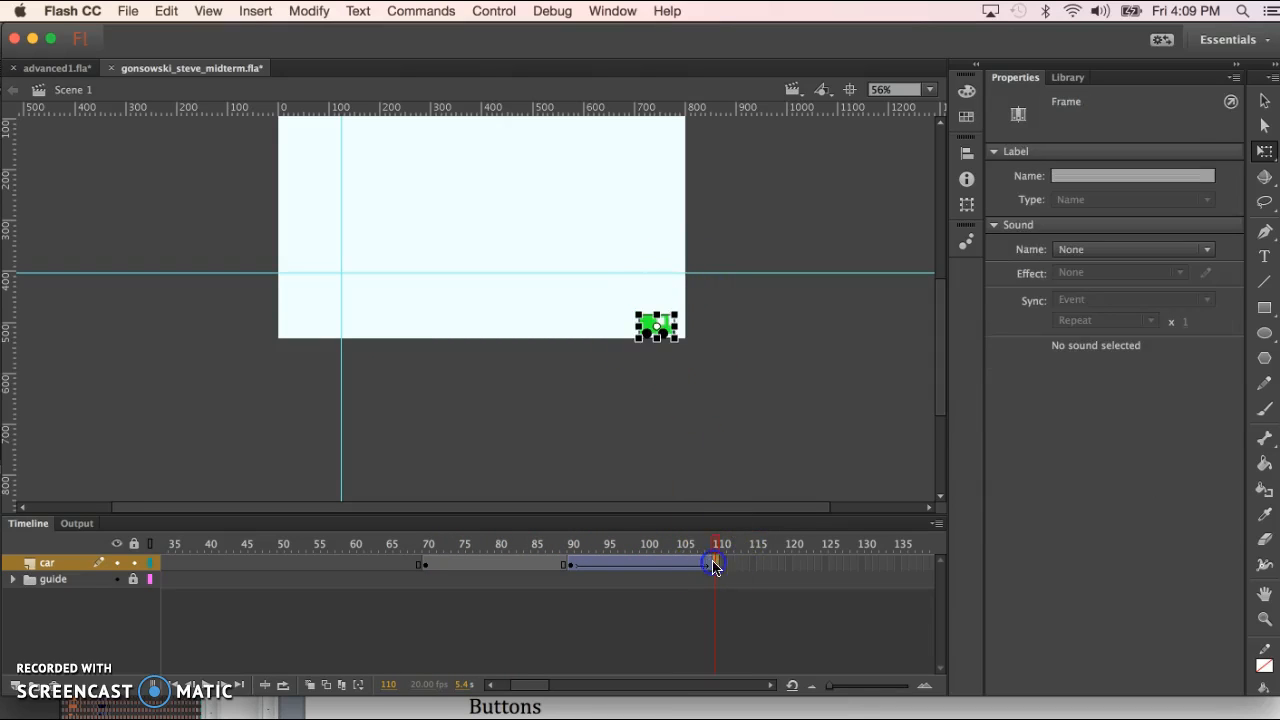
key(shift+Right)
key(shift+Right)
key(shift+Right)
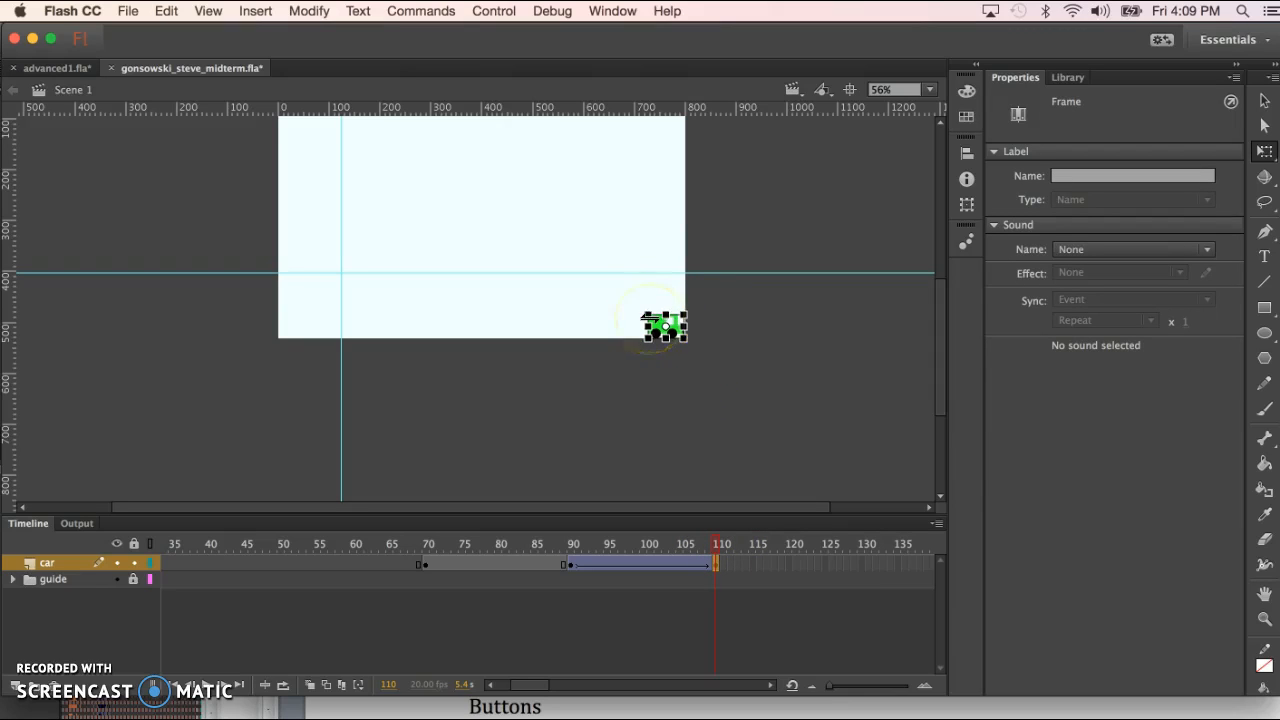
key(shift+Right)
key(shift+Right)
key(shift+Right)
key(shift+Right)
key(shift+Right)
key(shift+Right)
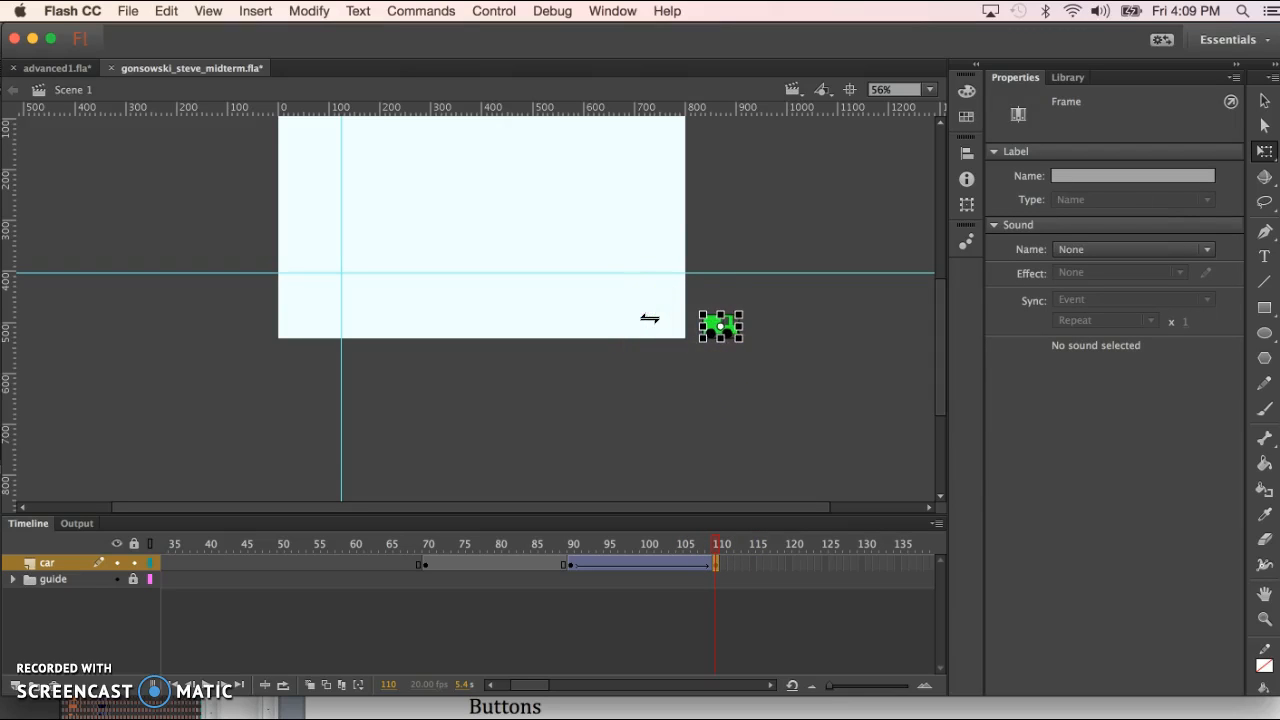
click(727, 405)
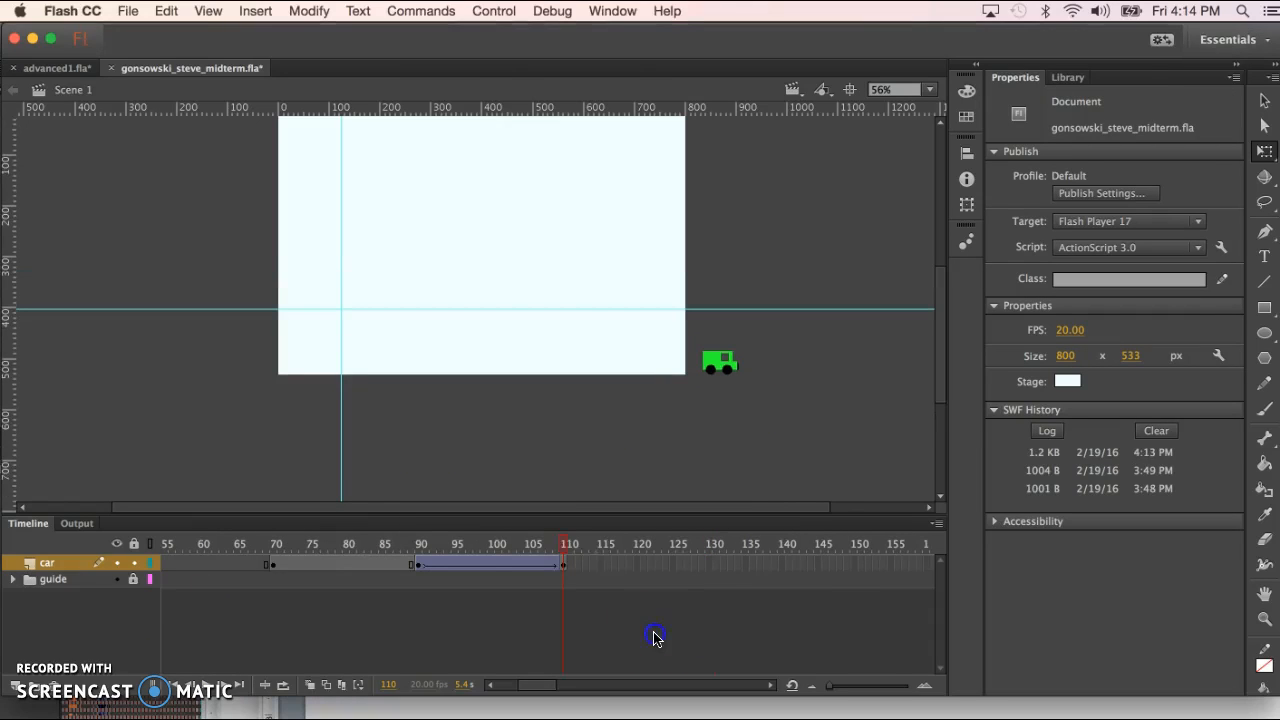
Extend the car layer to frame 150 so the van's last pose holds past frame 110
click(566, 566)
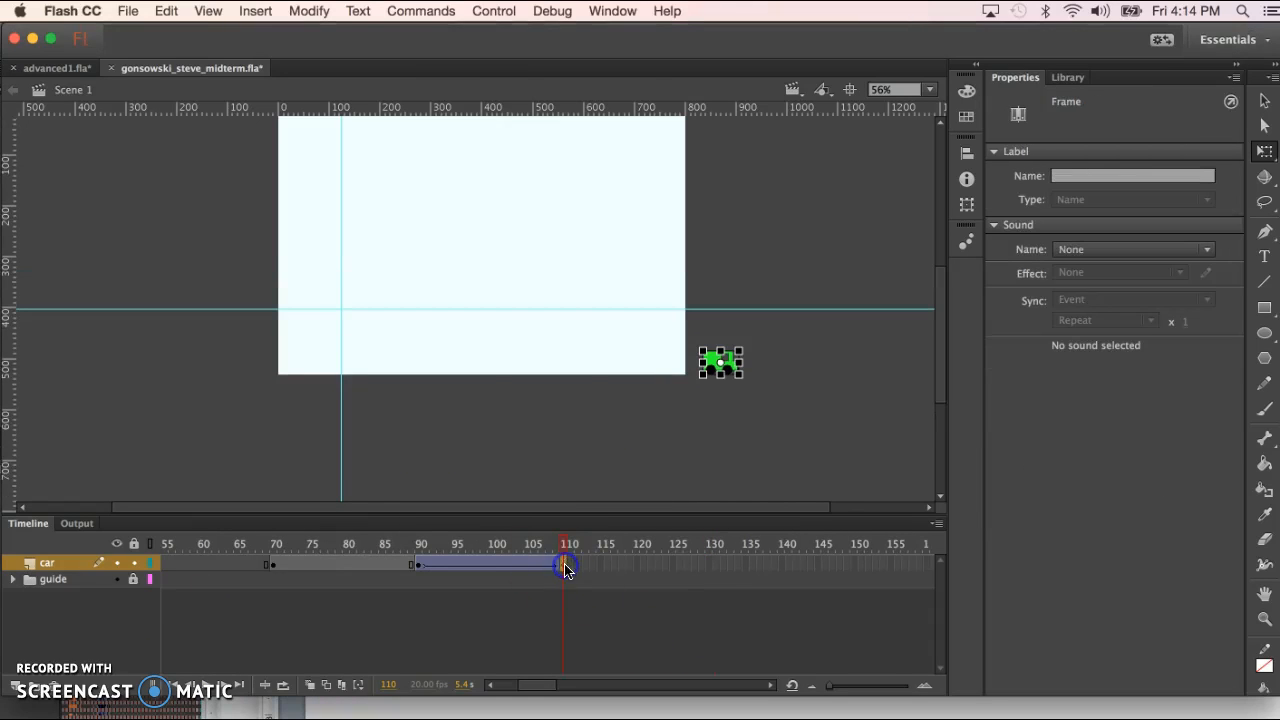
click(711, 564)
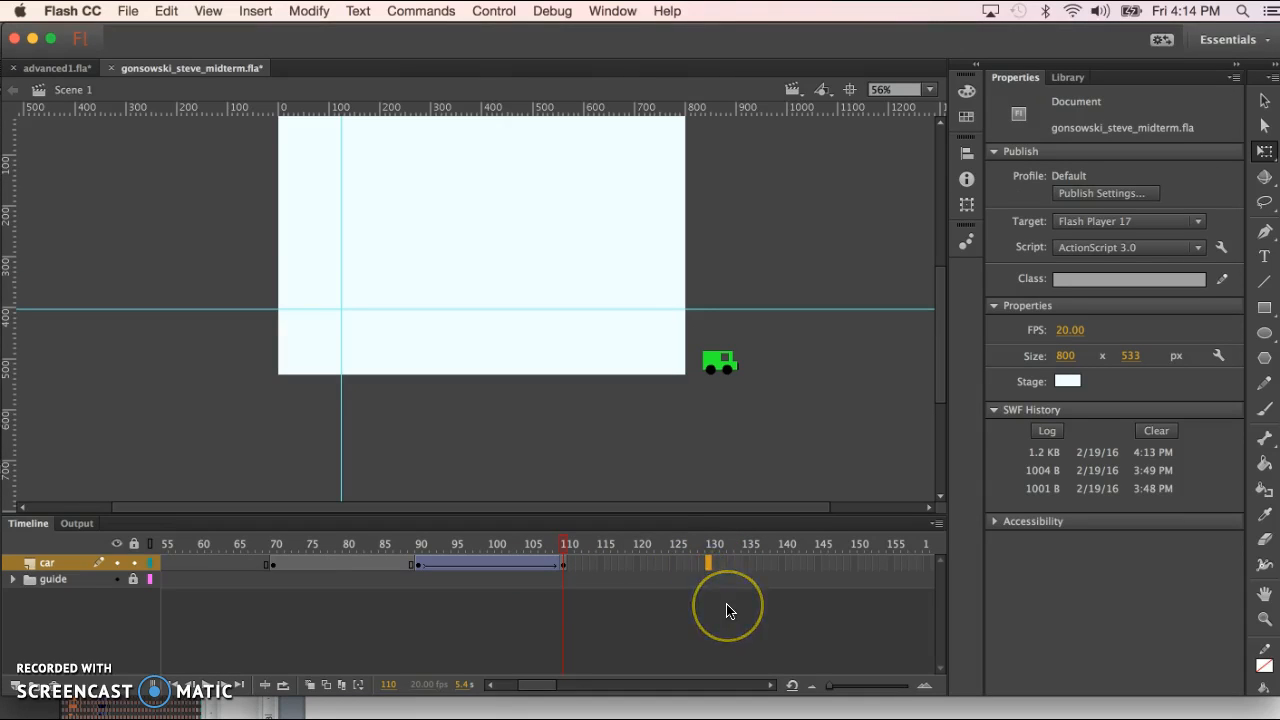
click(800, 585)
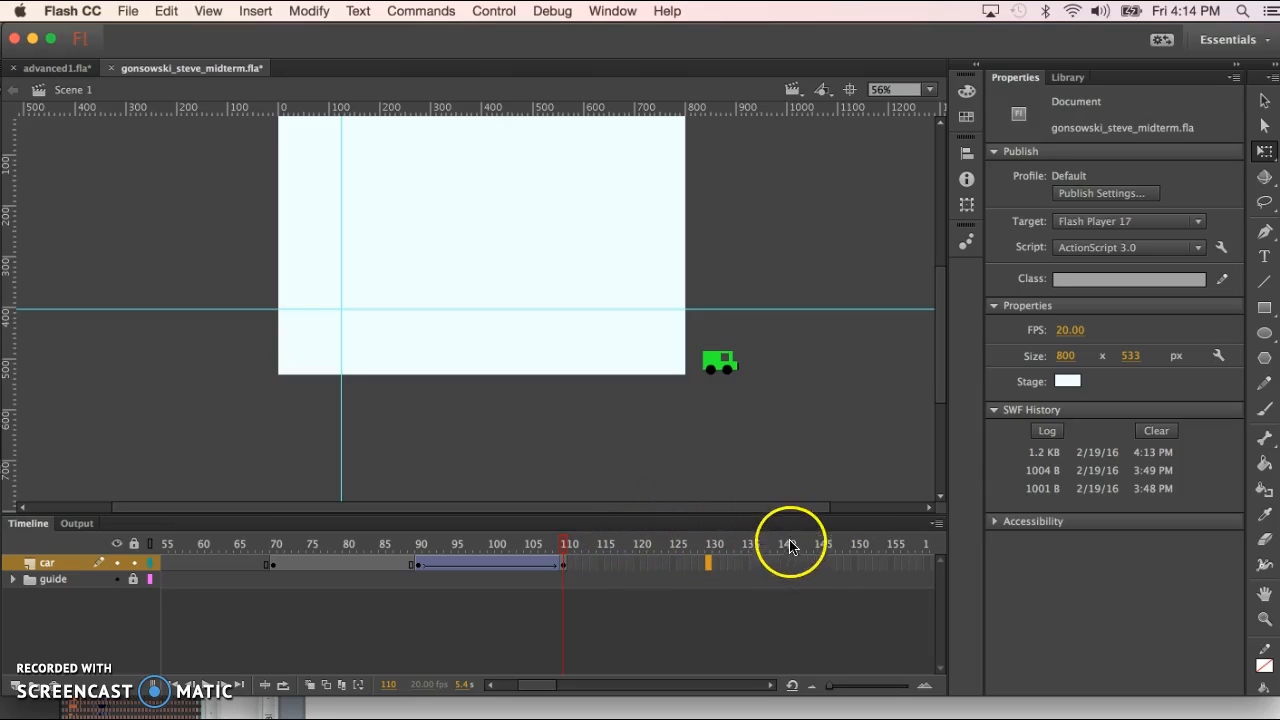
click(855, 563)
key(F6)
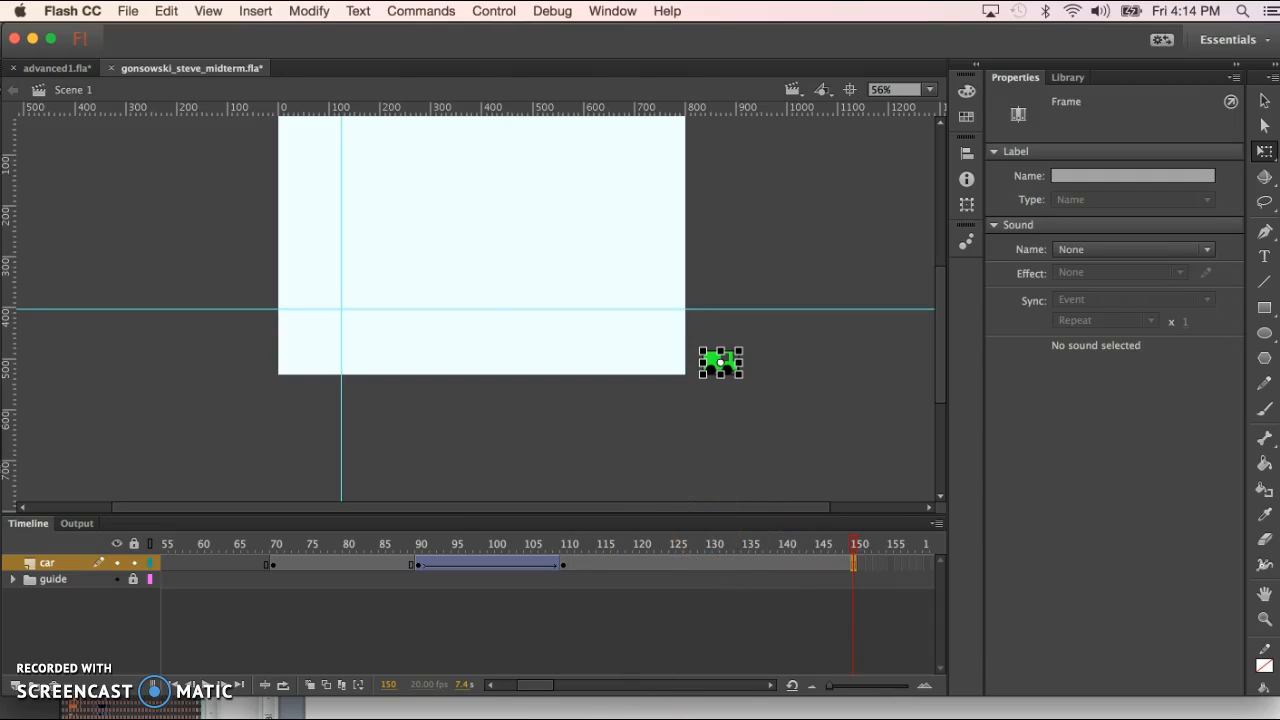
Switch to the Word document moreAdvanced_1.docx, copy the text "Easing in" and return to Flash
click(666, 690)
click(511, 548)
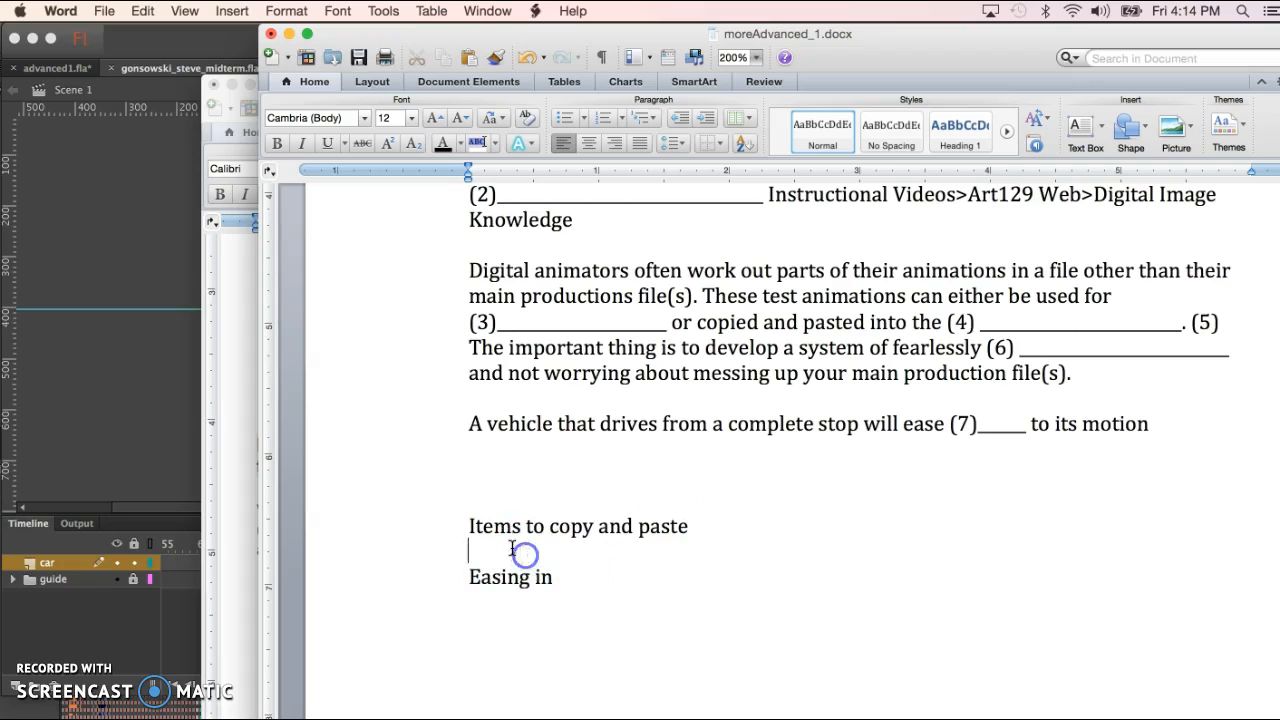
drag(470, 577, 521, 579)
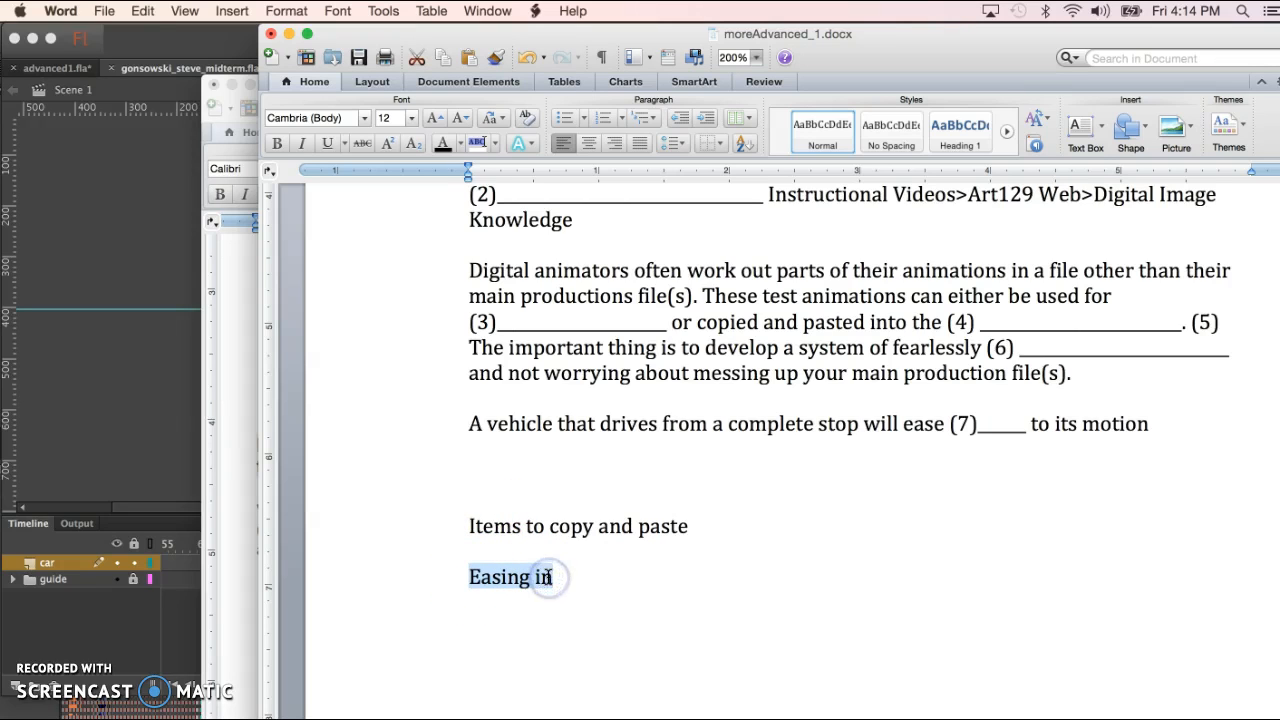
click(109, 374)
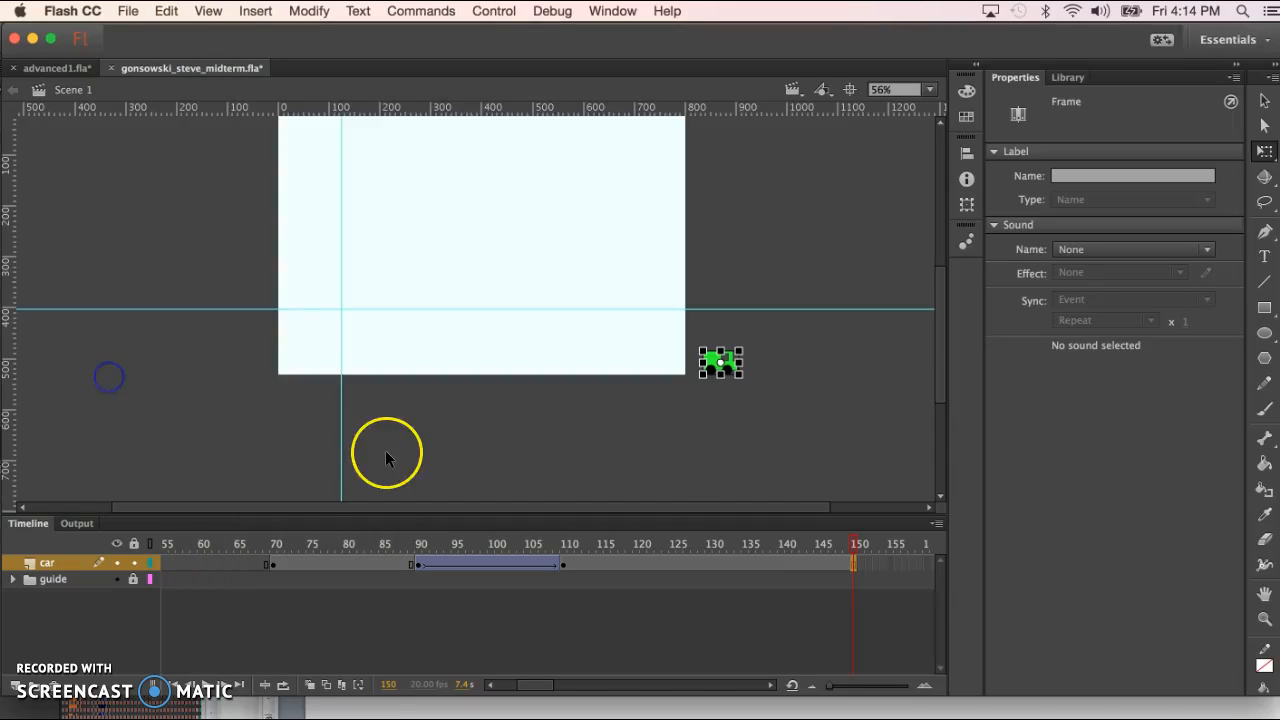
Add a static text object reading "Easing in" on the stage at about X 206, Y 186
scroll(386, 454, up, 5)
scroll(386, 455, down, 4)
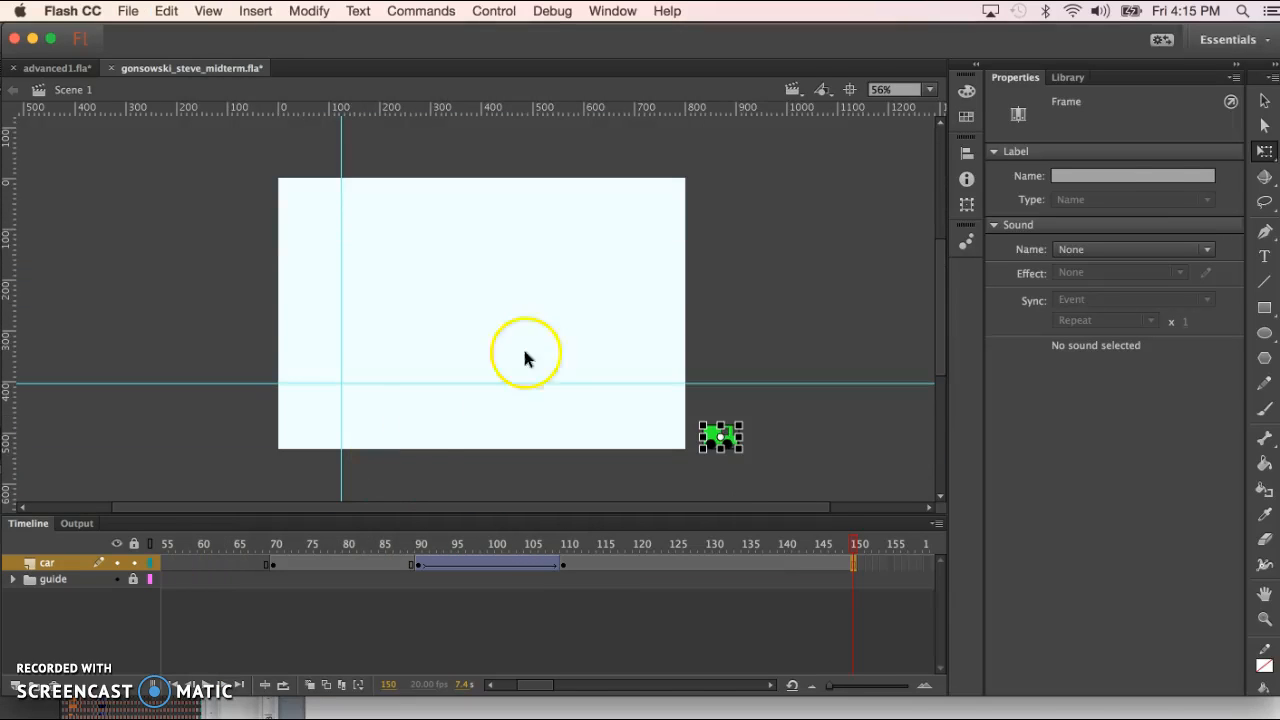
click(1264, 256)
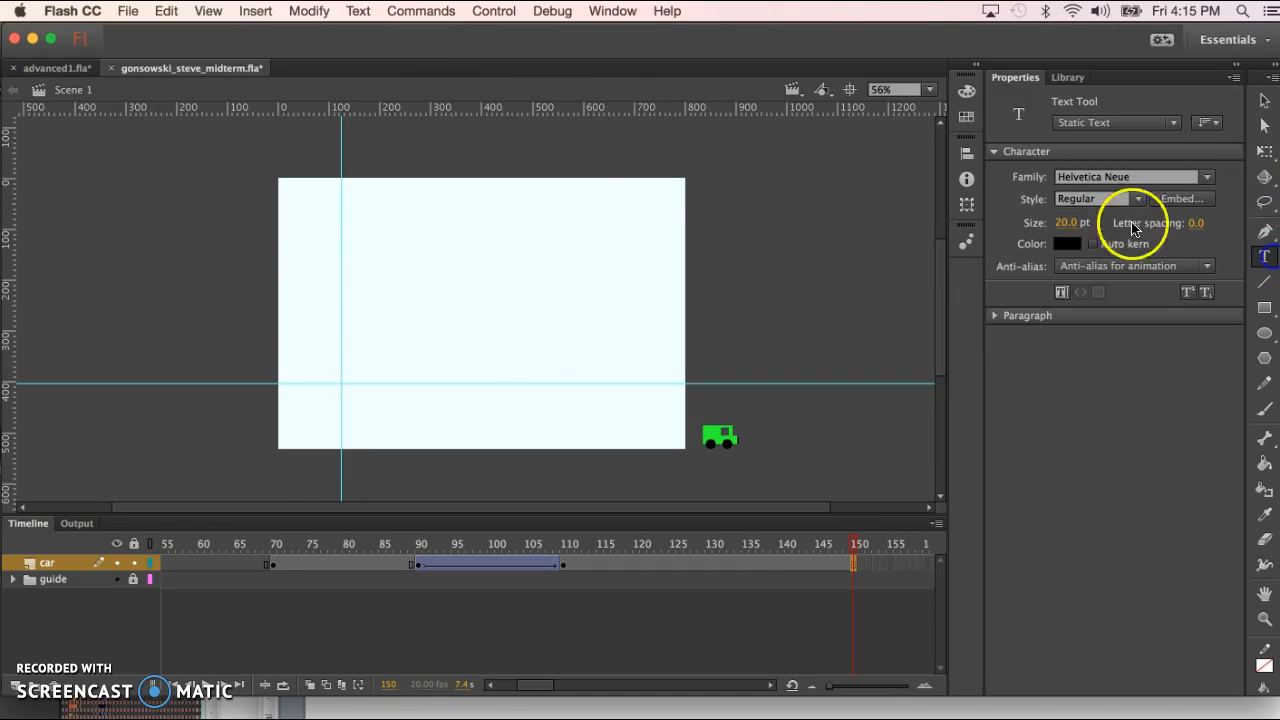
click(386, 280)
text(Easing in)
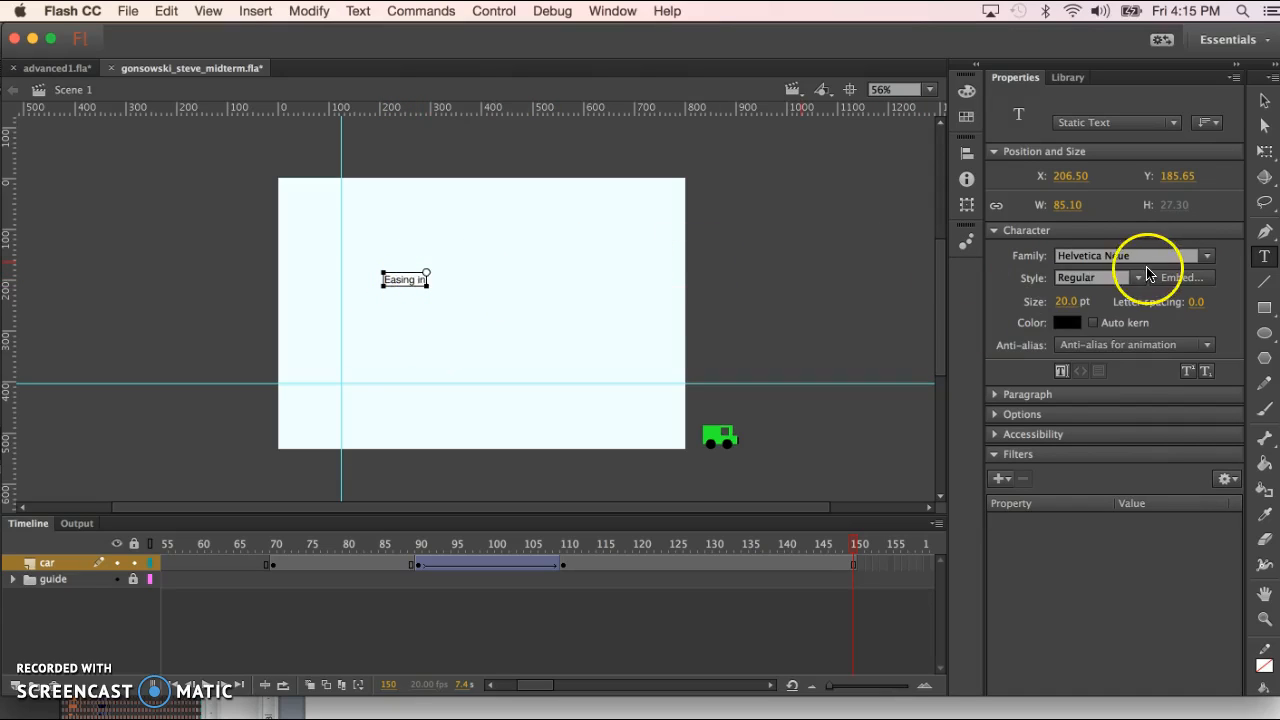
Set the "Easing in" text to 50 pt and move it near the stage's upper-left corner
click(1071, 302)
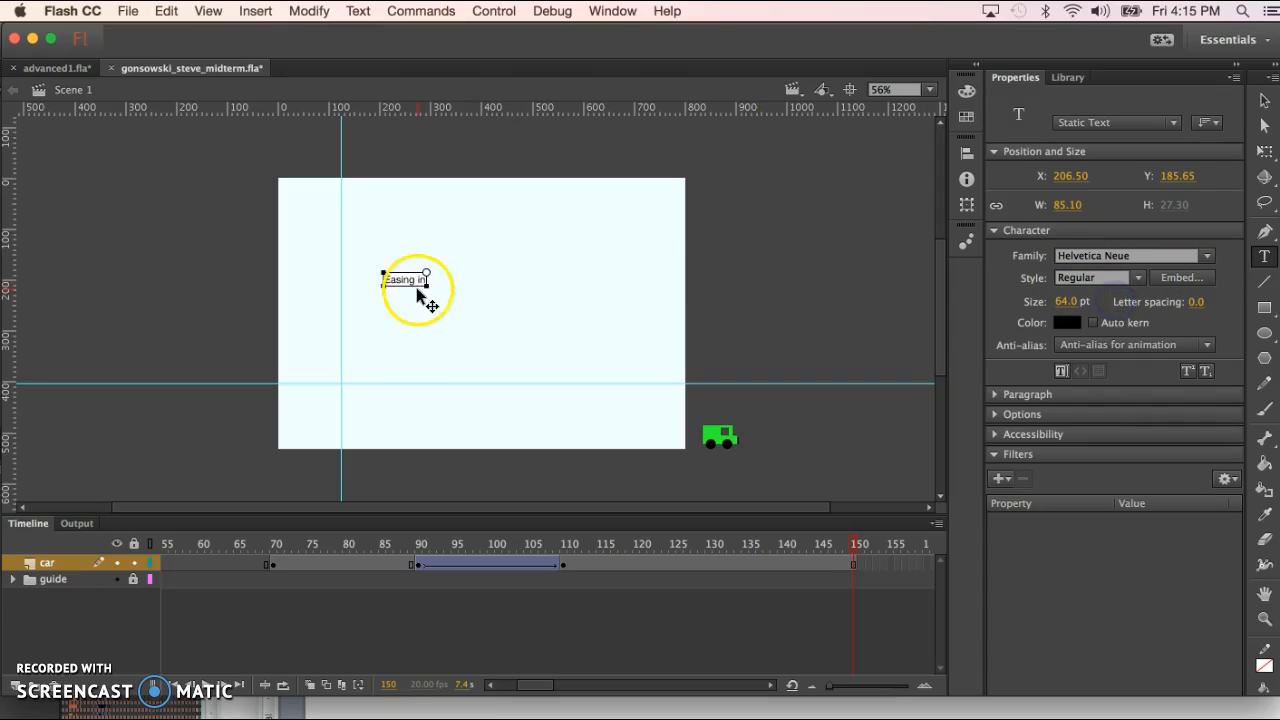
drag(392, 278, 481, 281)
click(1071, 301)
drag(1071, 301, 1099, 301)
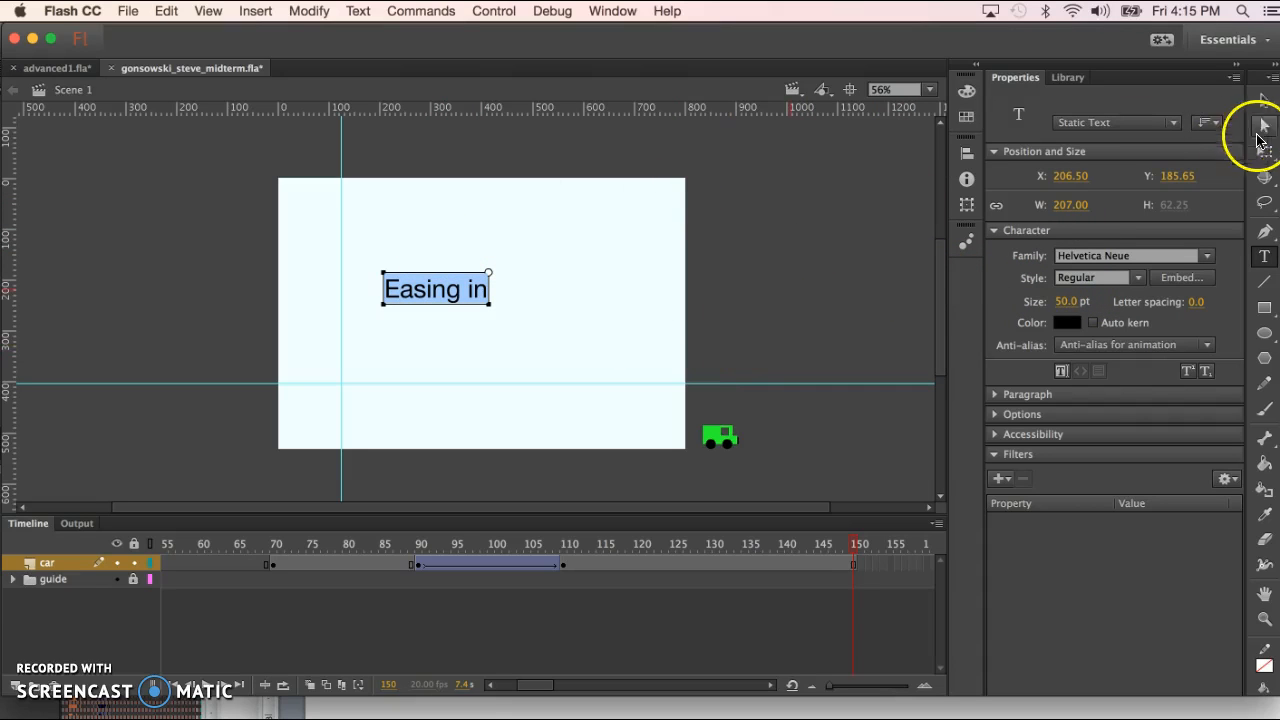
click(1265, 98)
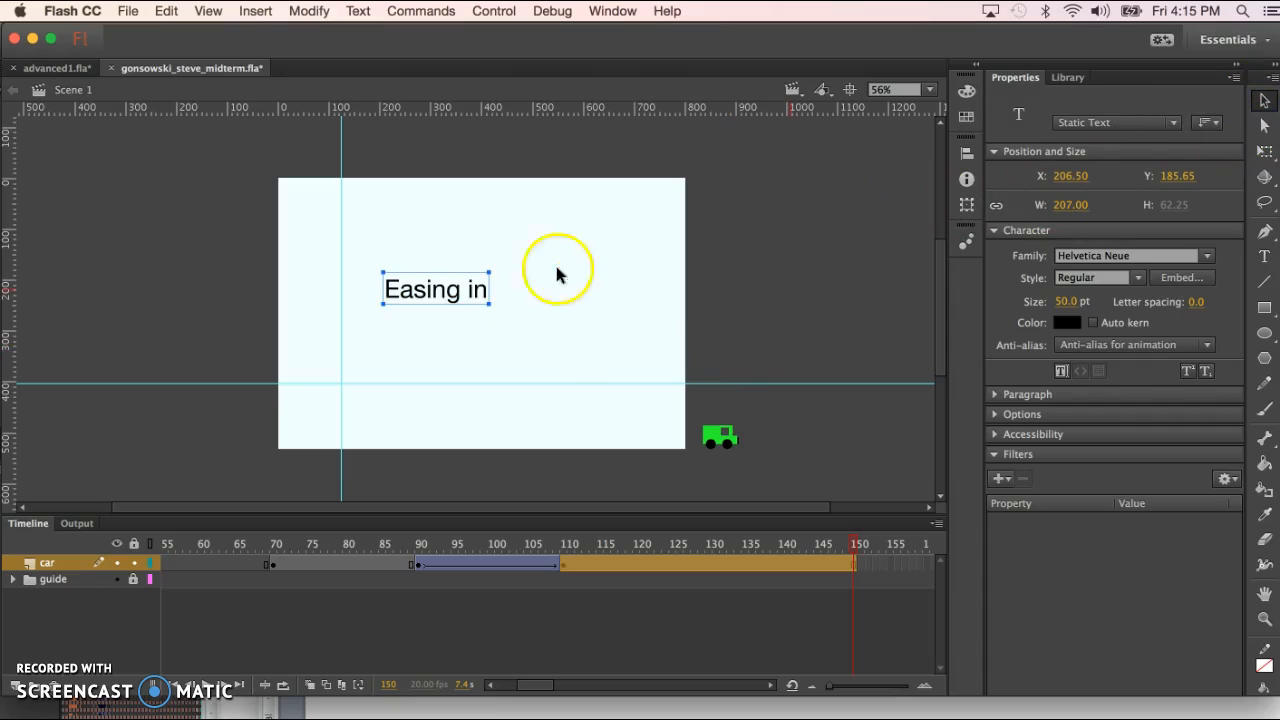
drag(443, 291, 358, 213)
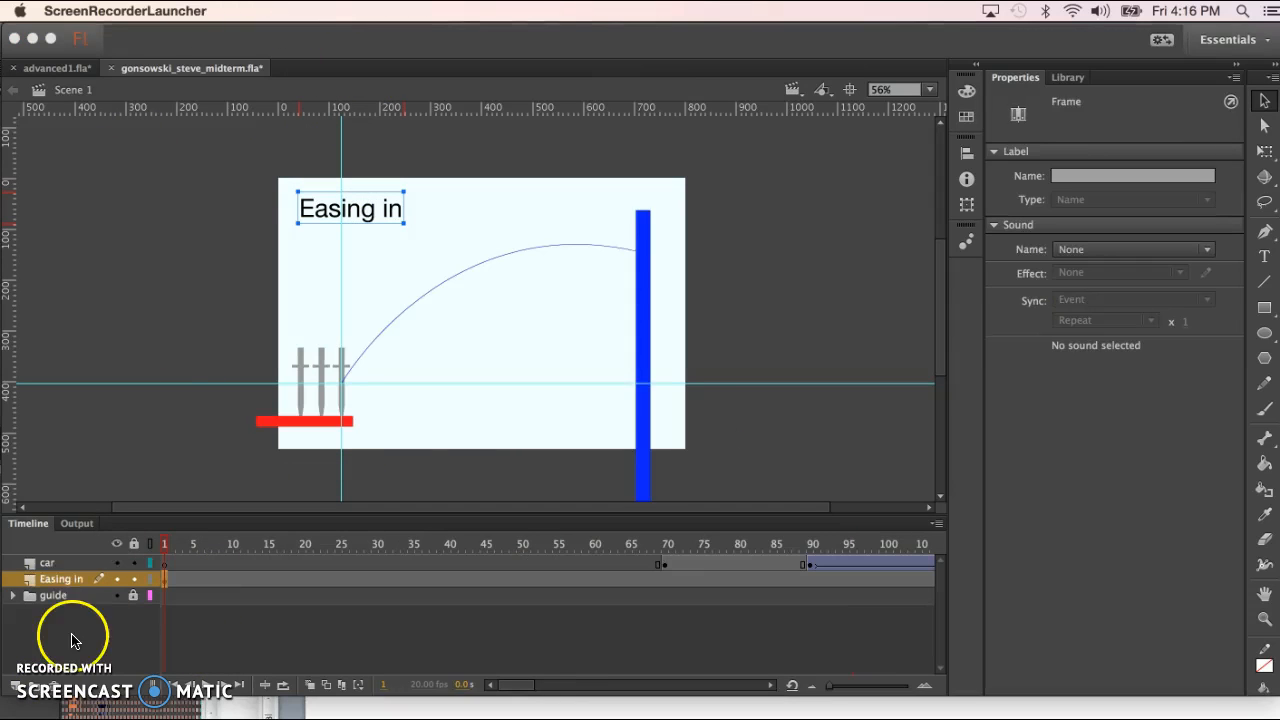
Rename the Easing in layer as Text and move it above the car layer
double_click(62, 580)
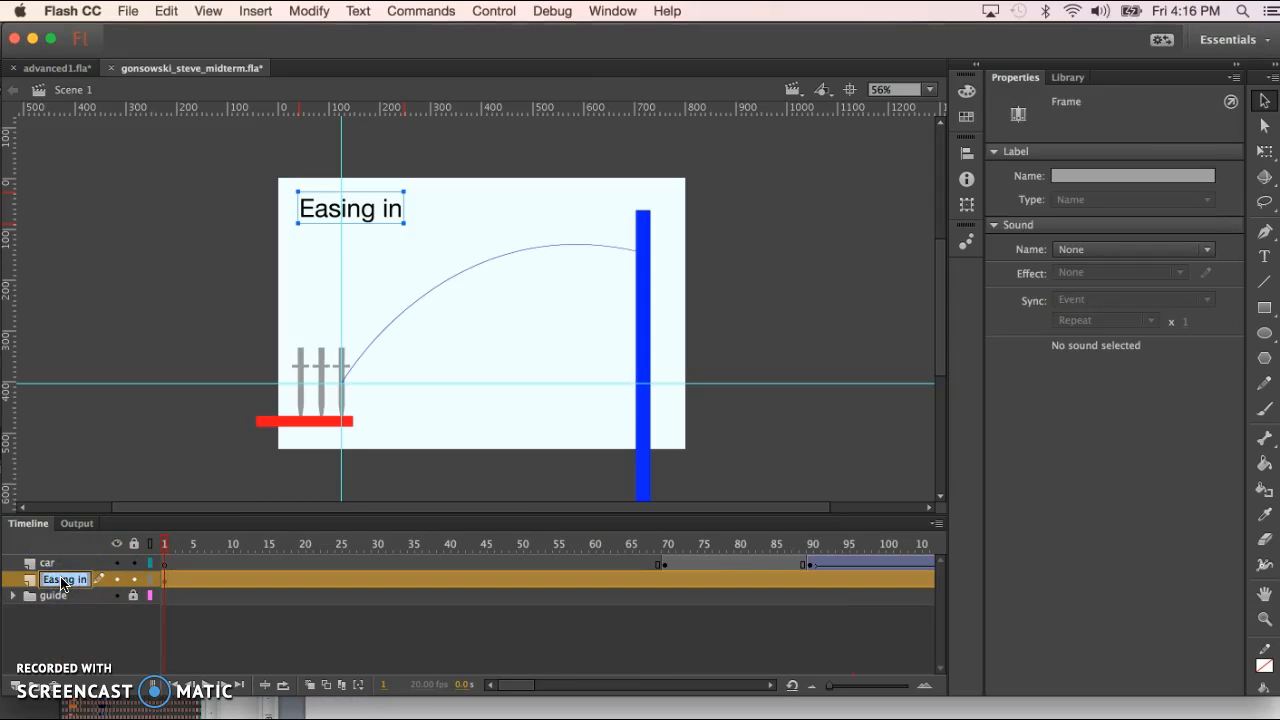
click(66, 610)
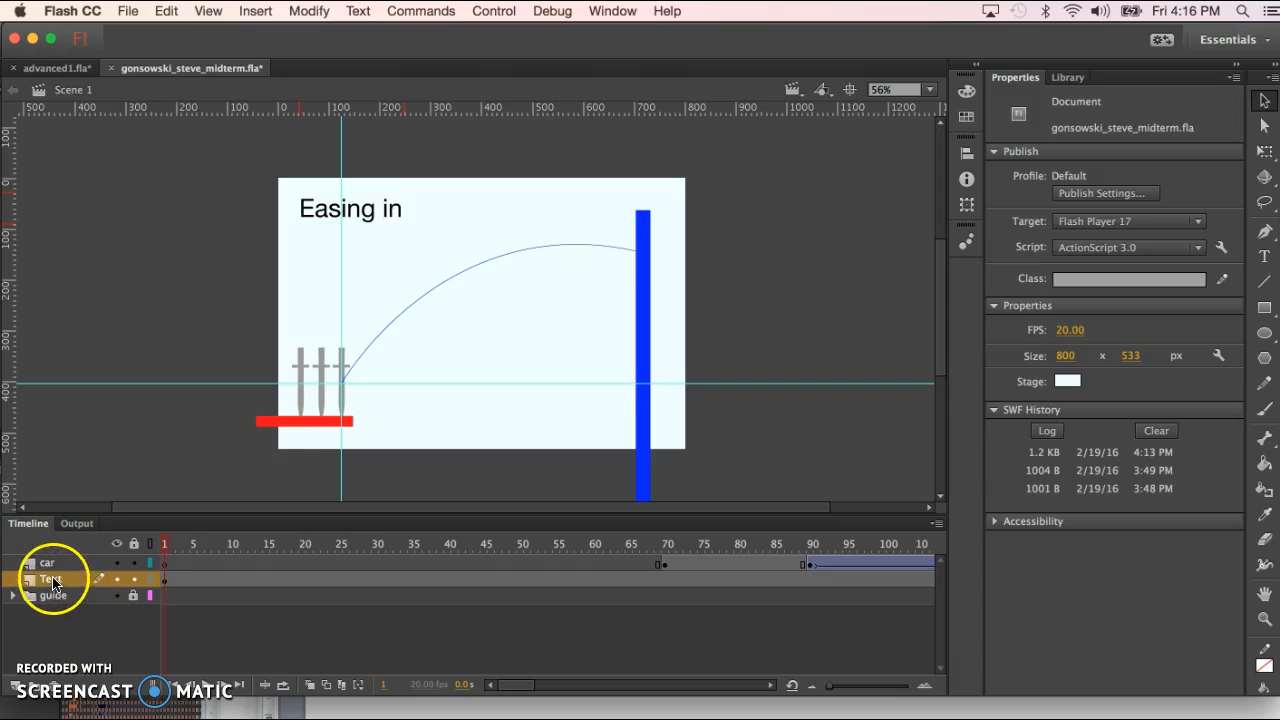
click(52, 580)
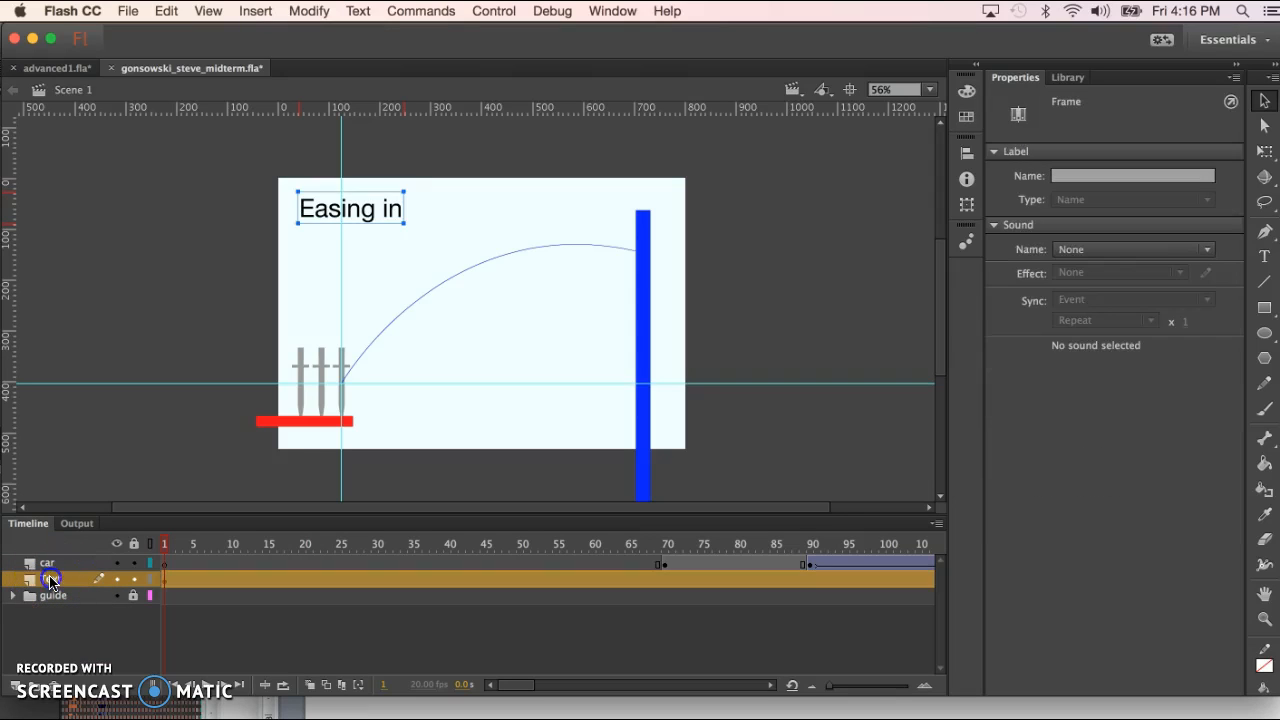
drag(50, 567, 48, 562)
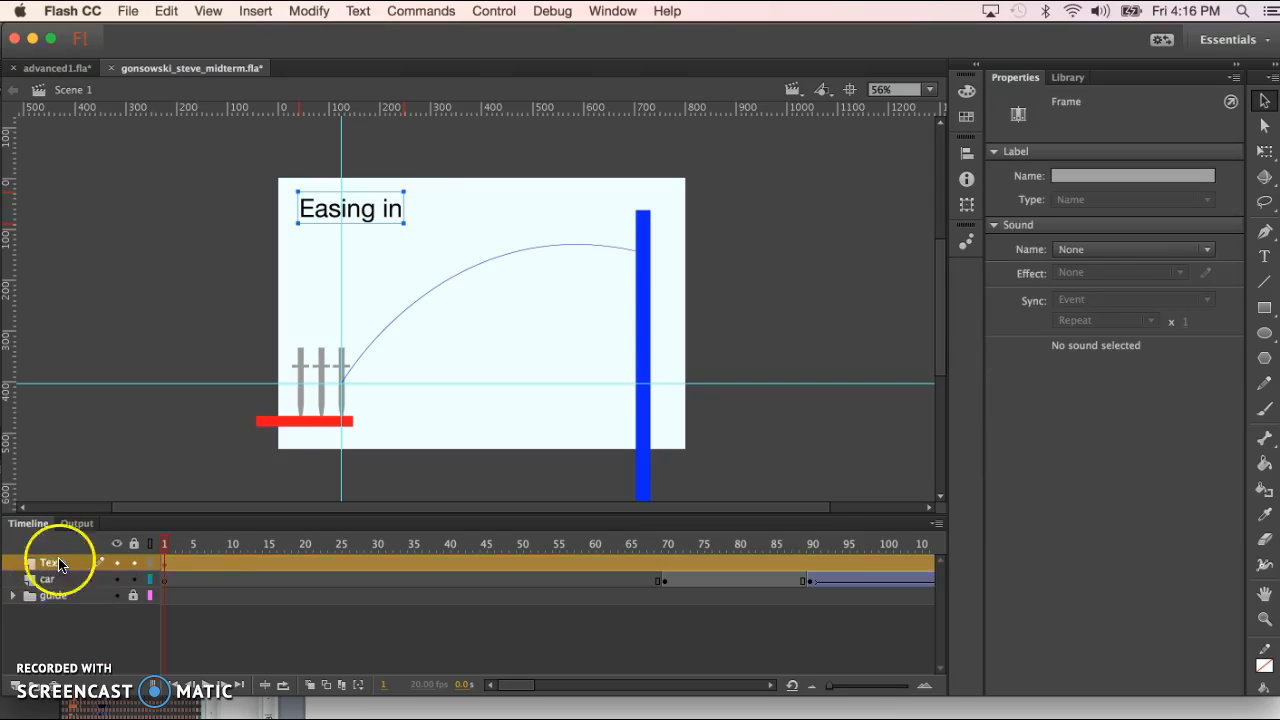
Move the Text layer's keyframe from frame 1 to the van's section of the timeline
click(163, 562)
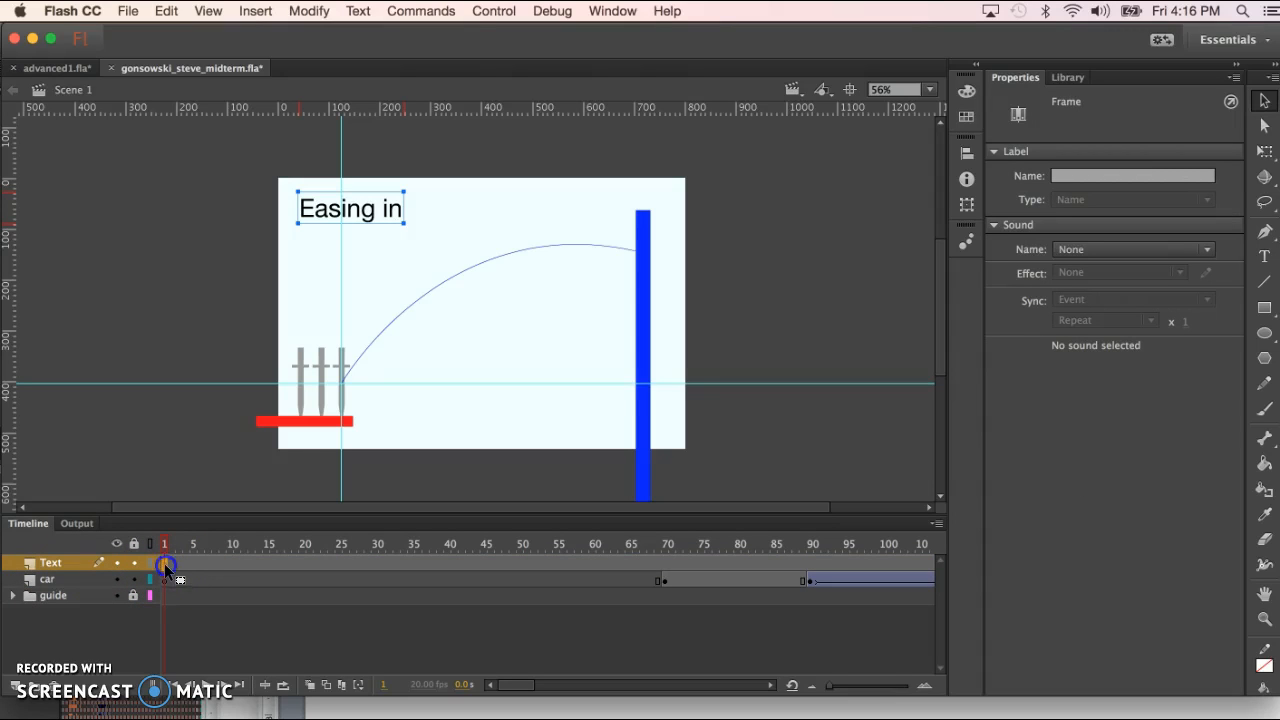
drag(878, 542, 578, 545)
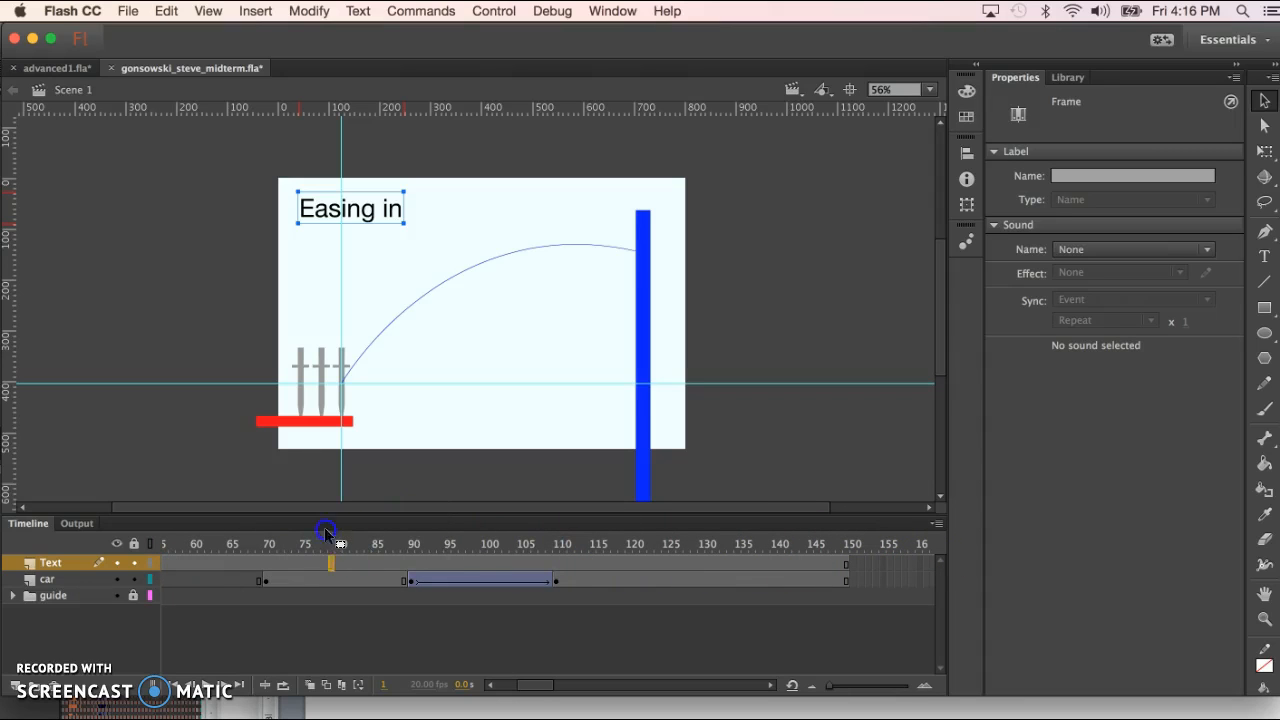